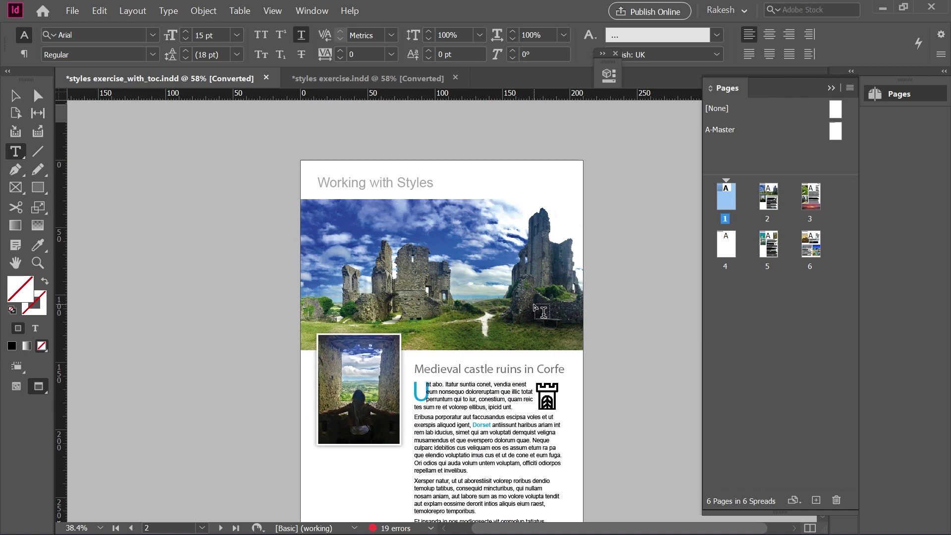
Step: Examine the table of contents page and the castle article page in the styles exercise_with_toc document
scroll(539, 301, "down", 3)
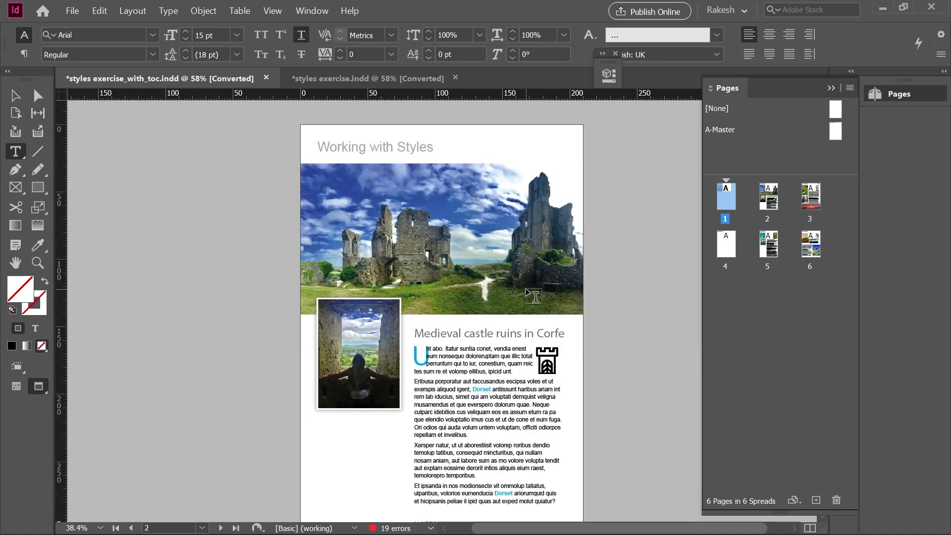
scroll(473, 277, "down", 2)
scroll(474, 277, "up", 3)
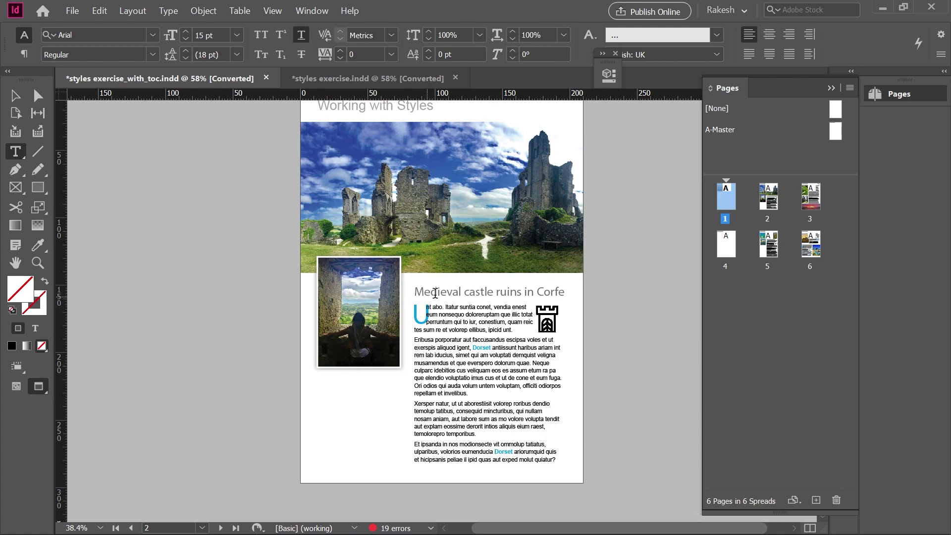
scroll(522, 340, "up", 3)
scroll(495, 322, "down", 1)
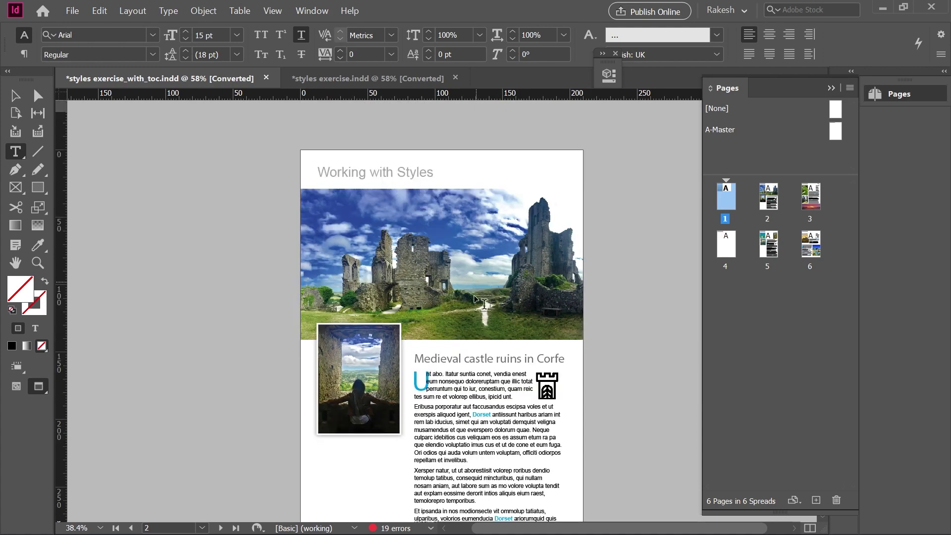
scroll(476, 349, "up", 8)
scroll(476, 349, "down", 8)
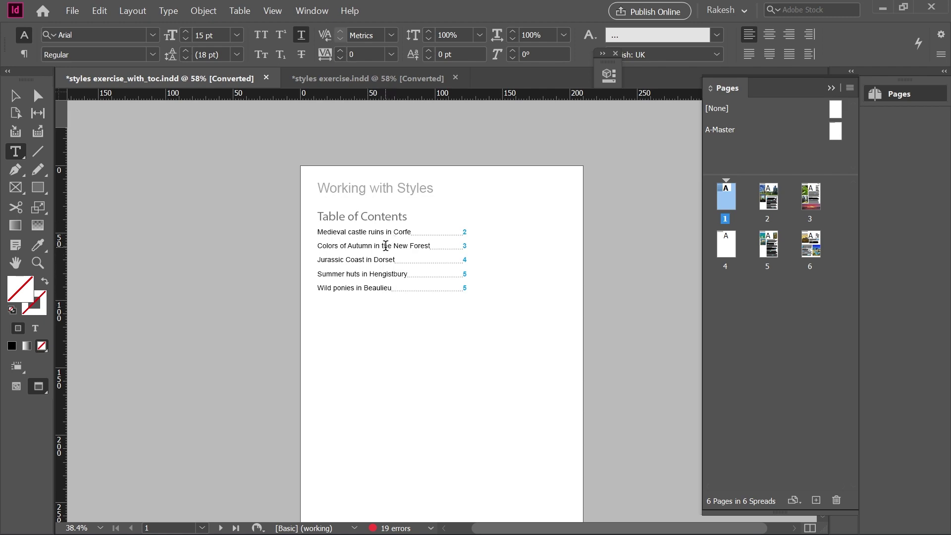
scroll(406, 268, "down", 10)
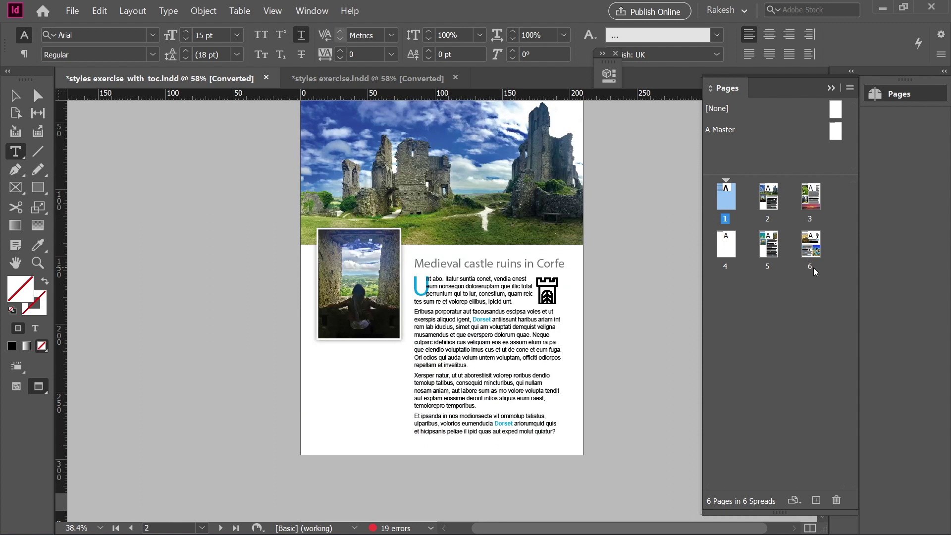
Step: Delete the blank page 4 from the document
left_click(725, 245)
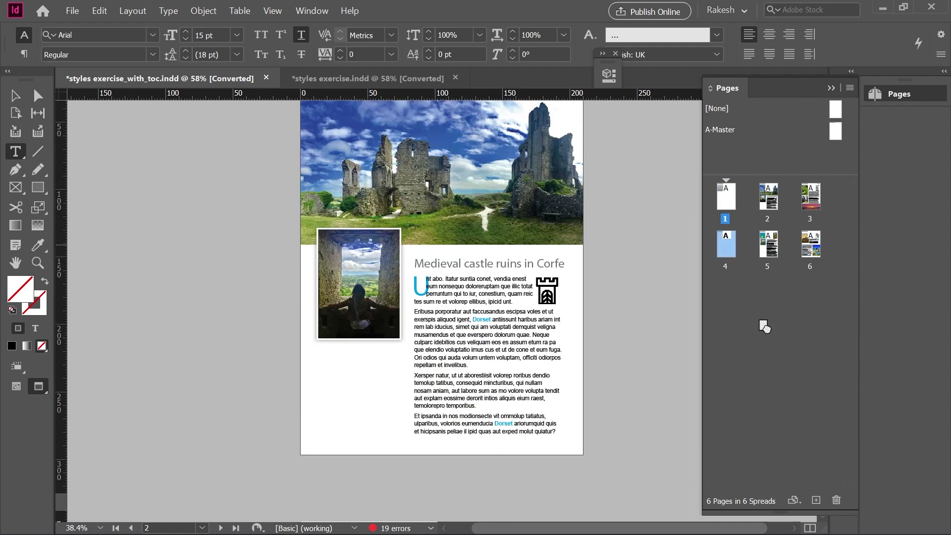
left_click(836, 501)
scroll(509, 328, "up", 2)
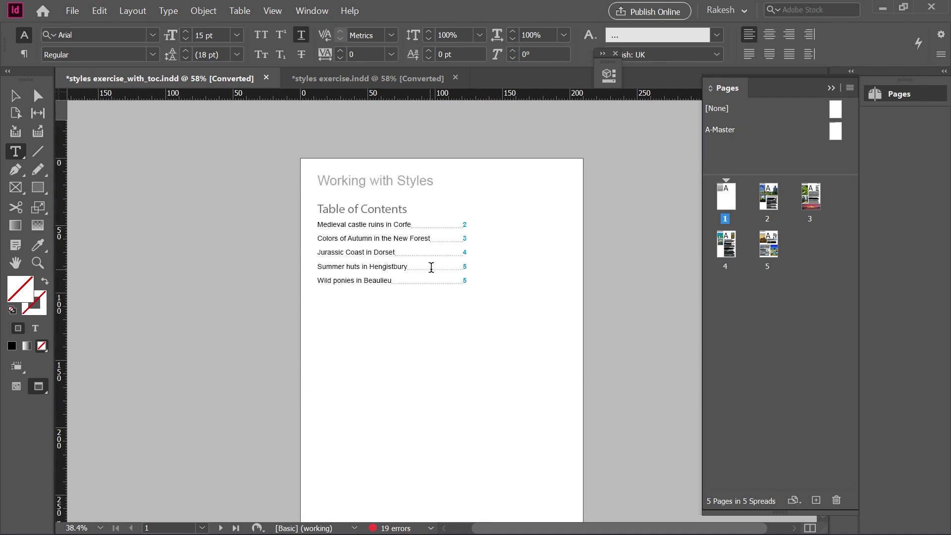
Step: Compare the table of contents entries with the article headings on pages 2 and 3, including "Medieval castle ruins in Corfe"
scroll(531, 334, "down", 15)
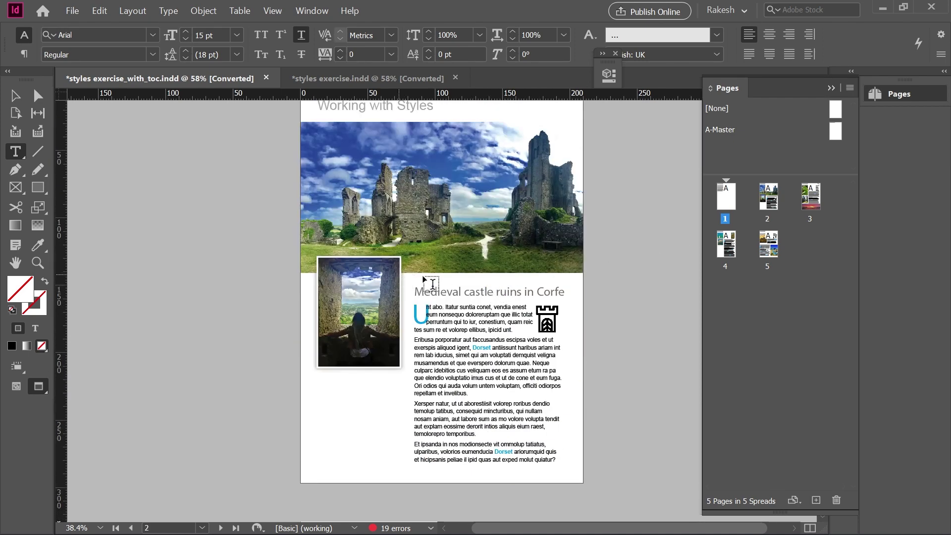
left_click_drag(415, 290, 567, 471)
left_click(557, 454)
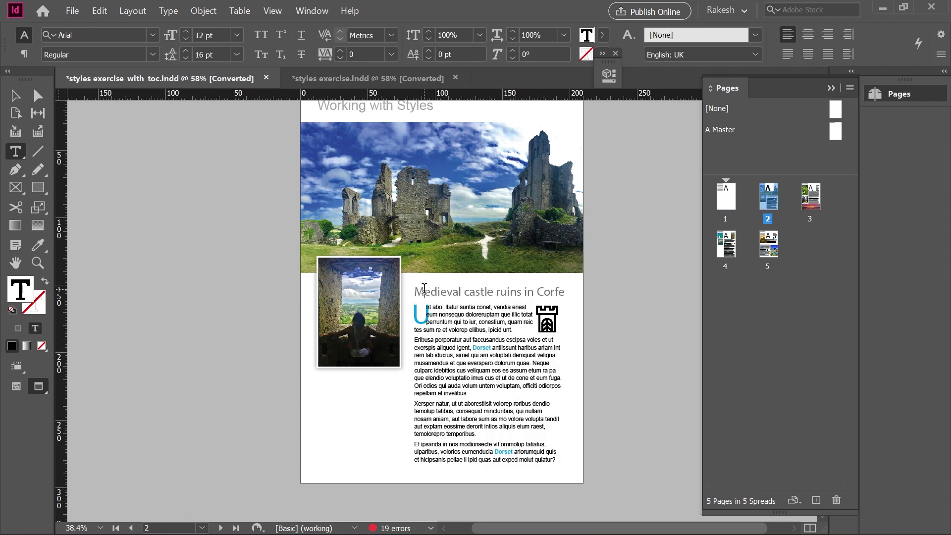
left_click(447, 292)
scroll(388, 287, "up", 15)
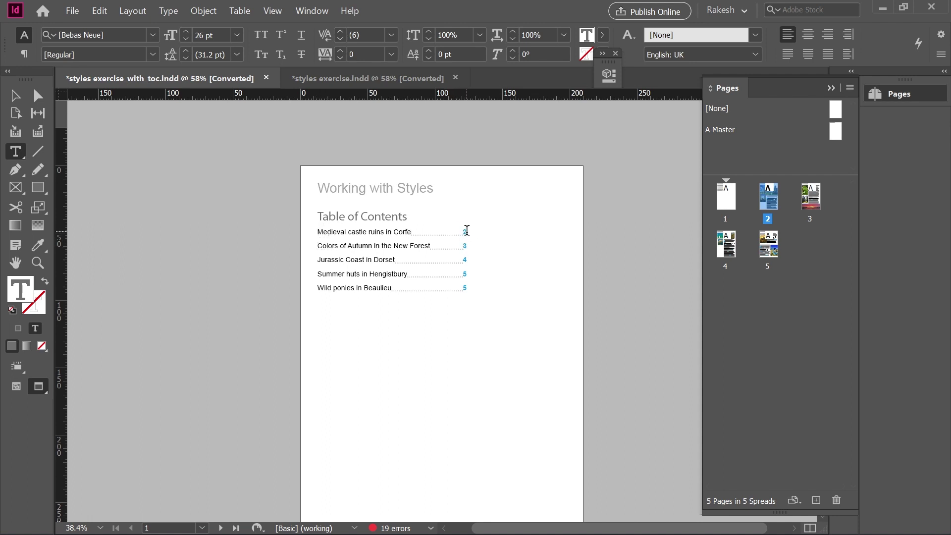
left_click(379, 242)
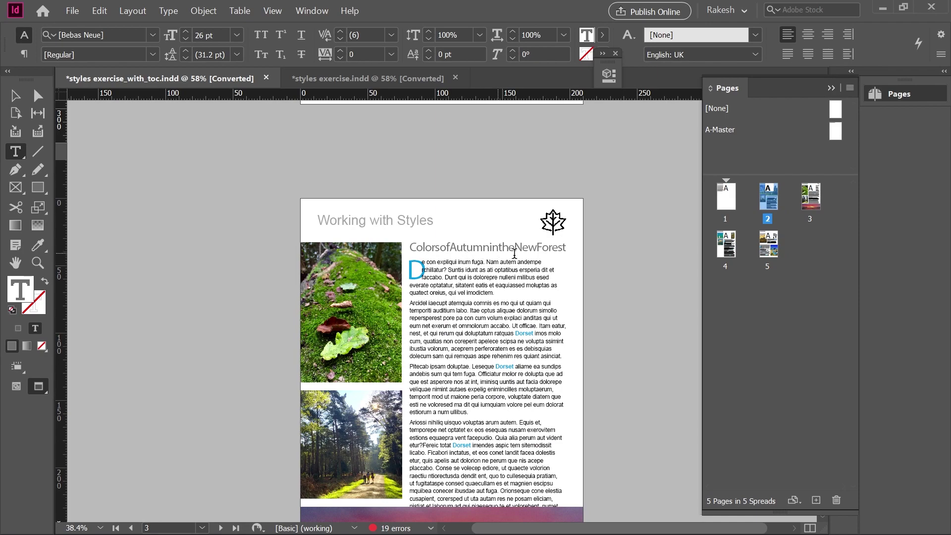
scroll(524, 326, "down", 3)
scroll(456, 321, "up", 2)
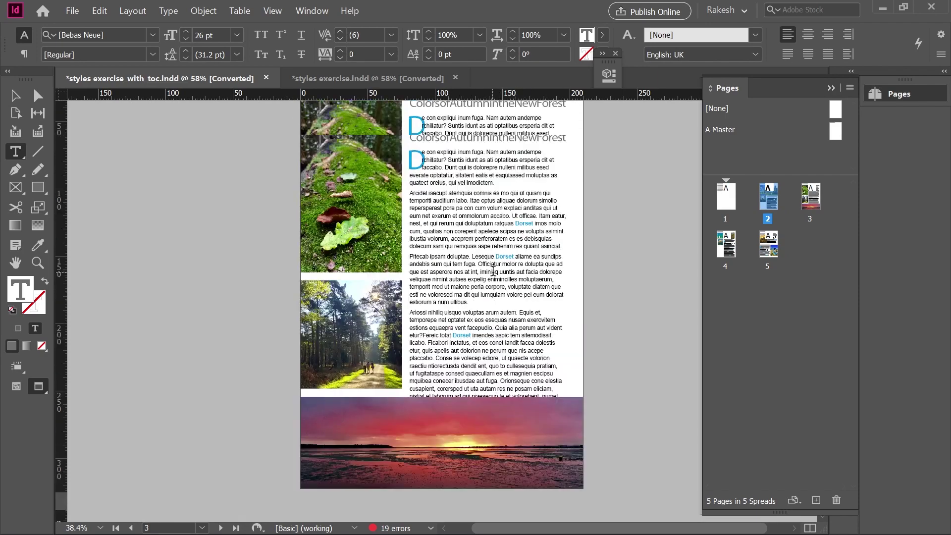
scroll(461, 338, "down", 4)
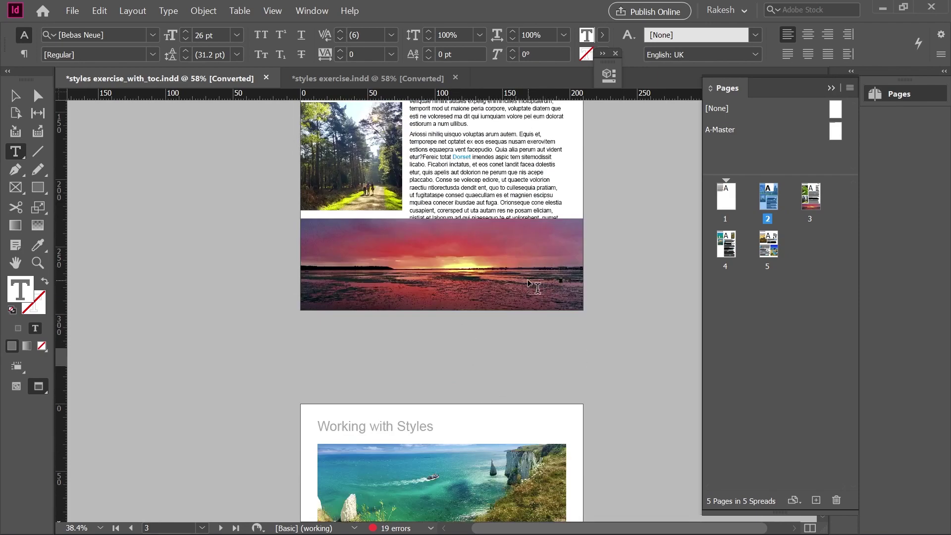
scroll(359, 237, "up", 10)
scroll(360, 264, "up", 5)
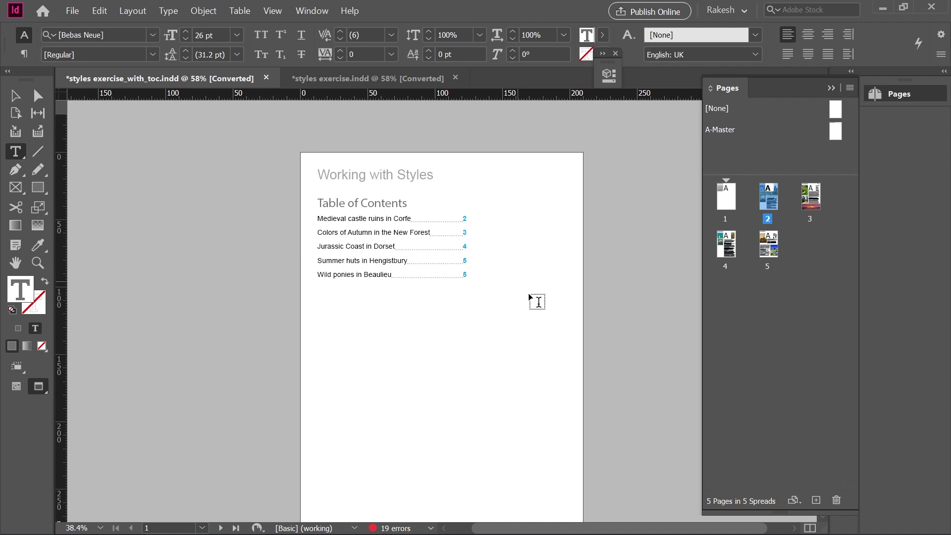
scroll(538, 299, "down", 10)
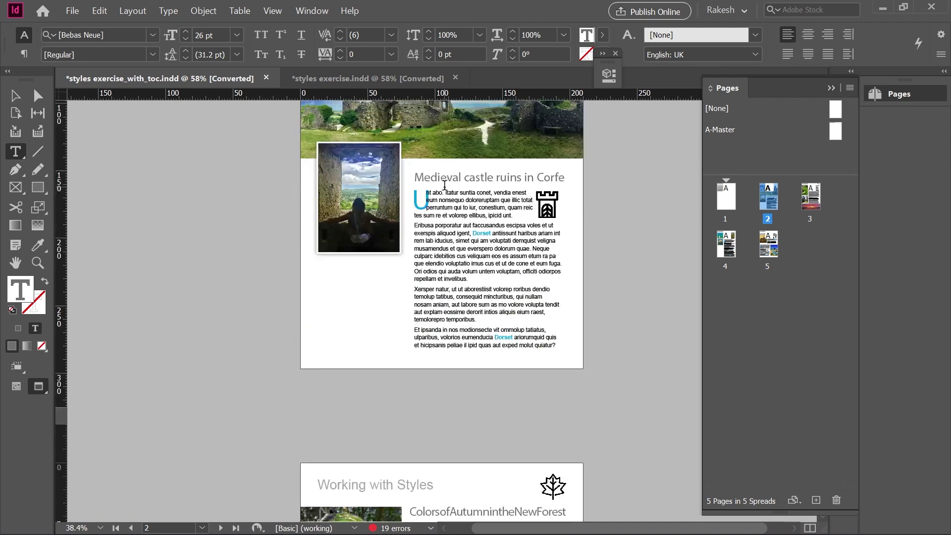
scroll(447, 181, "up", 1)
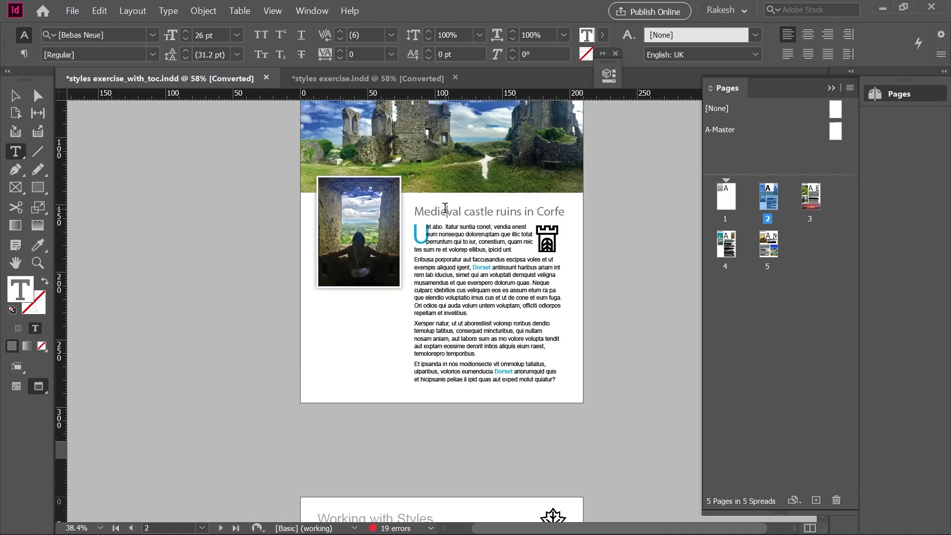
left_click_drag(414, 212, 568, 207)
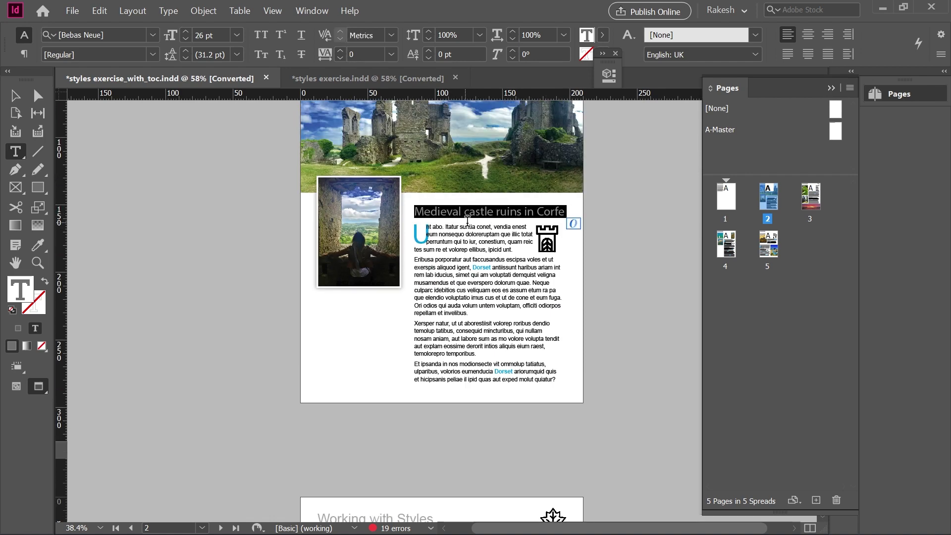
scroll(467, 220, "up", 15)
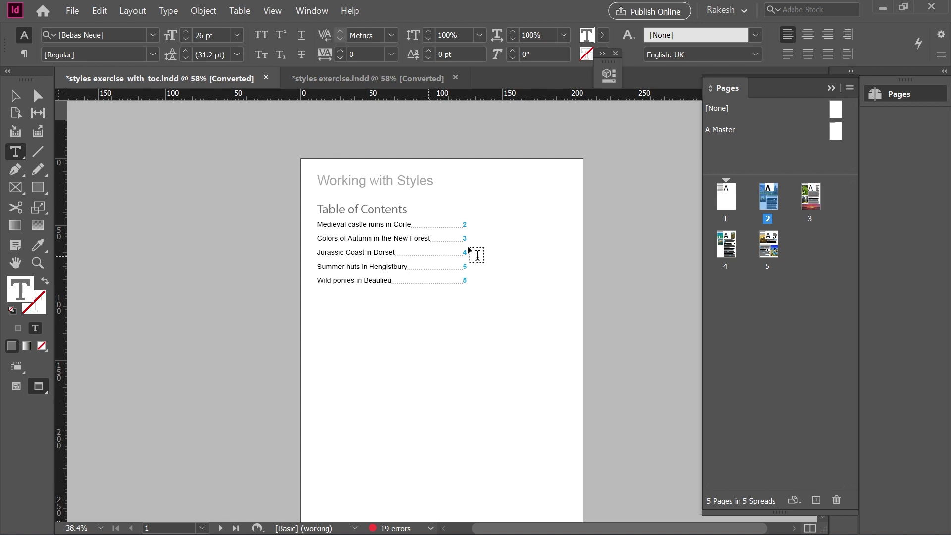
Step: View the styles exercise.indd document, return to styles exercise_with_toc.indd and bring up its castle article
left_click(359, 77)
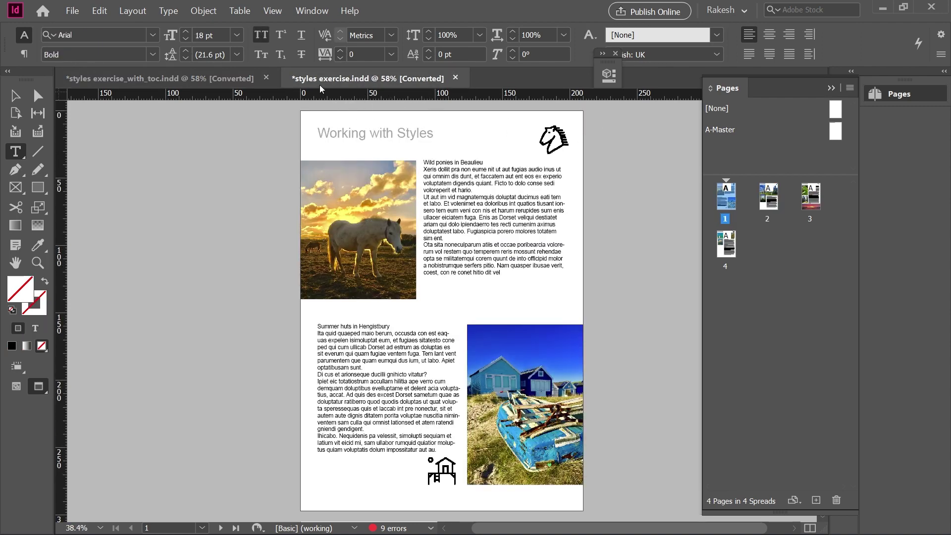
left_click(214, 81)
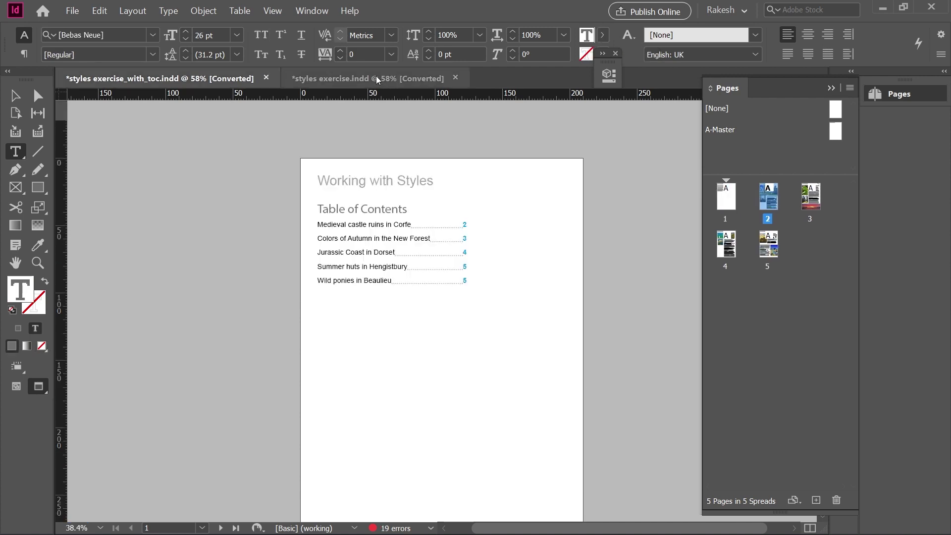
left_click(375, 221)
scroll(436, 316, "up", 2)
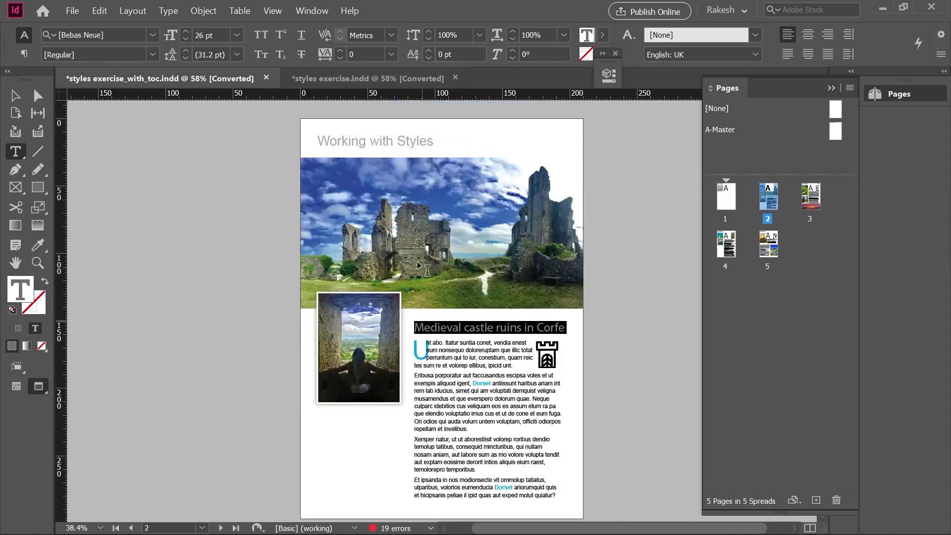
Step: Check which paragraph style the heading "Medieval castle ruins in Corfe" uses, along with the document's other character and paragraph styles
left_click(831, 87)
left_click(838, 229)
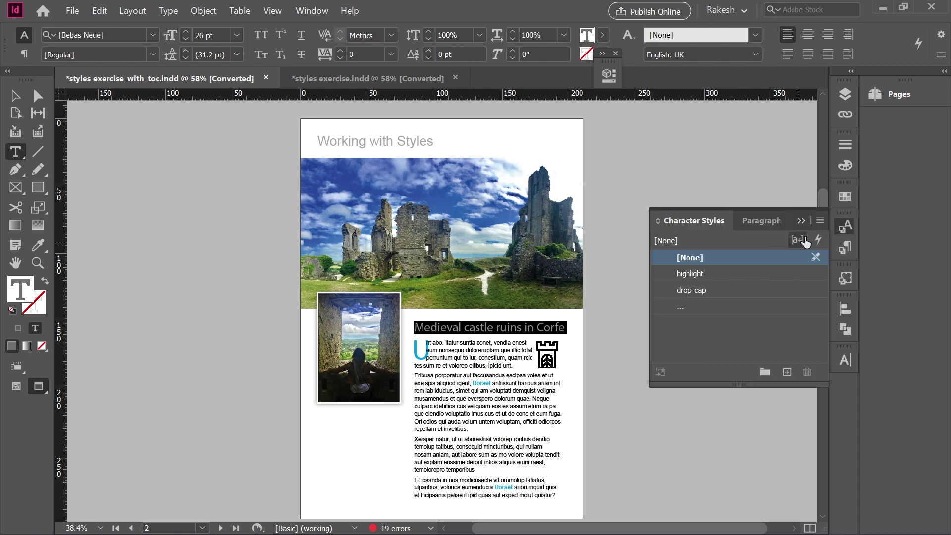
left_click(846, 227)
left_click(845, 246)
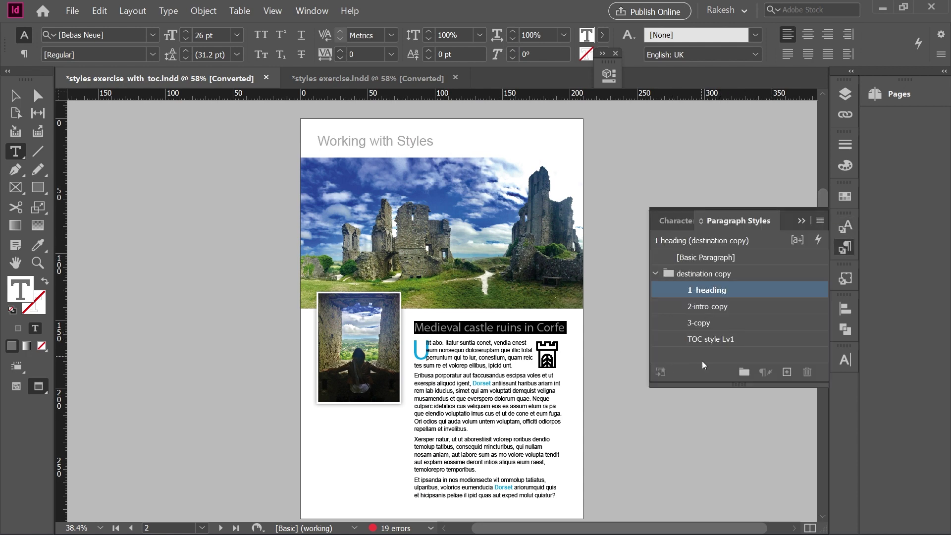
left_click(459, 328)
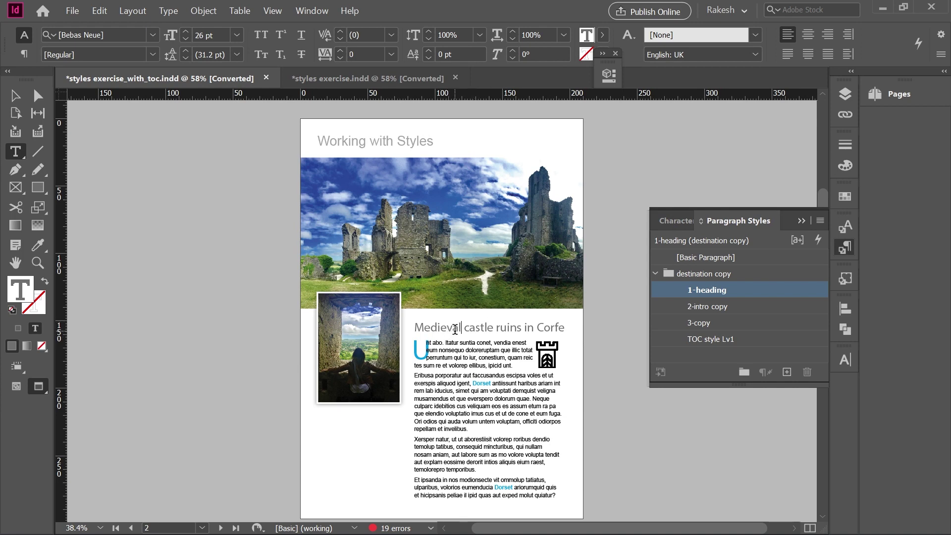
double_click(441, 327)
left_click(448, 328)
scroll(421, 229, "up", 10)
scroll(421, 229, "up", 3)
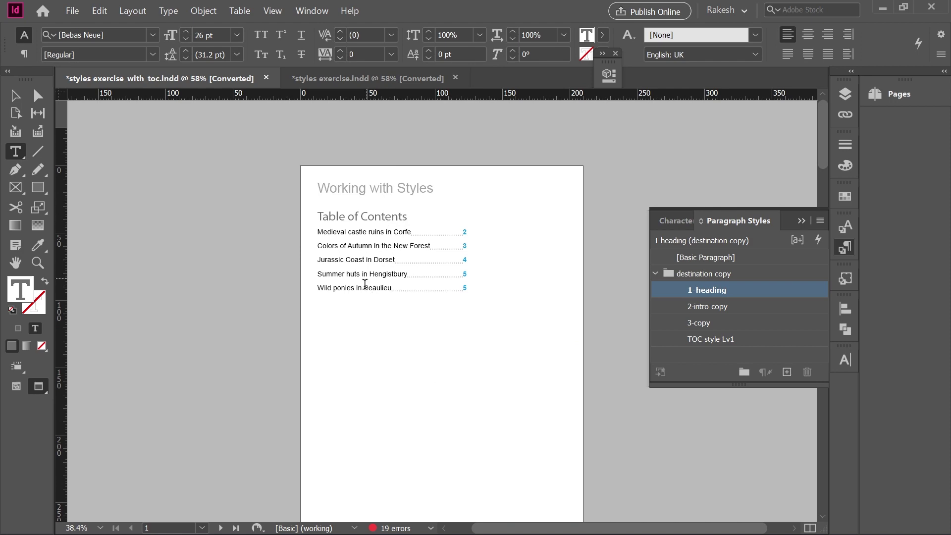
Step: In styles exercise.indd, set the font of the "Wild ponies in Beaulieu" heading to Baloo Tamma
left_click(390, 80)
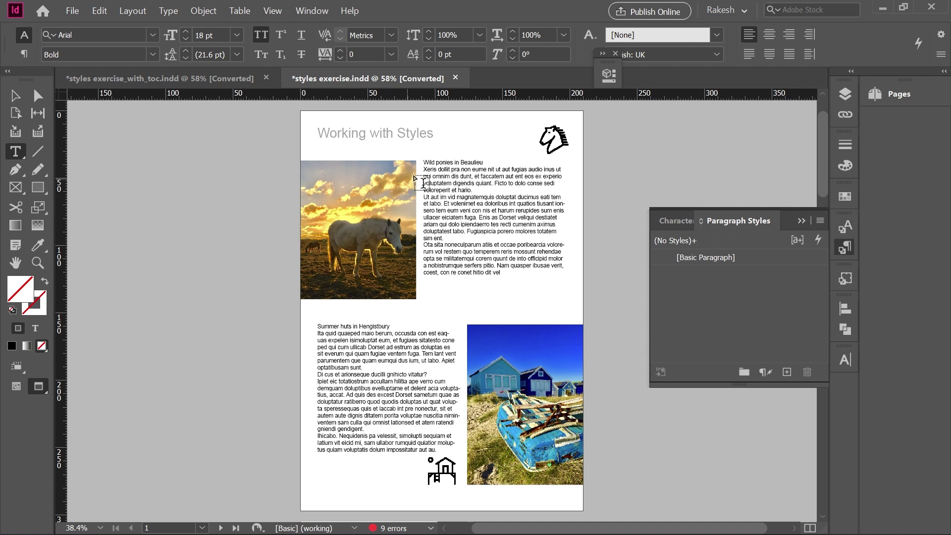
left_click(489, 204)
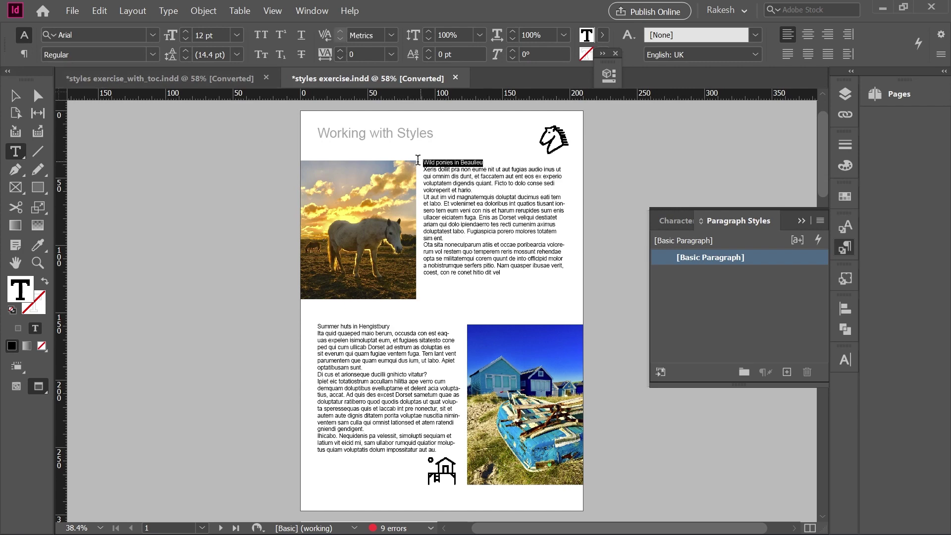
left_click_drag(479, 162, 415, 161)
left_click(155, 36)
left_click(277, 142)
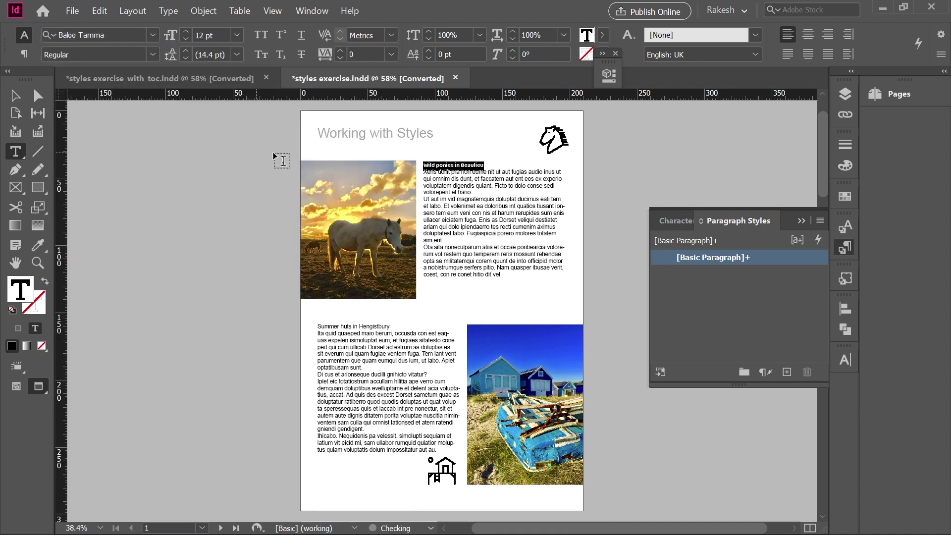
Step: Set the "Wild ponies in Beaulieu" heading's font size to 20 pt and its leading to 25 pt
left_click(186, 32)
left_click(186, 32)
left_click(186, 32)
left_click(186, 32)
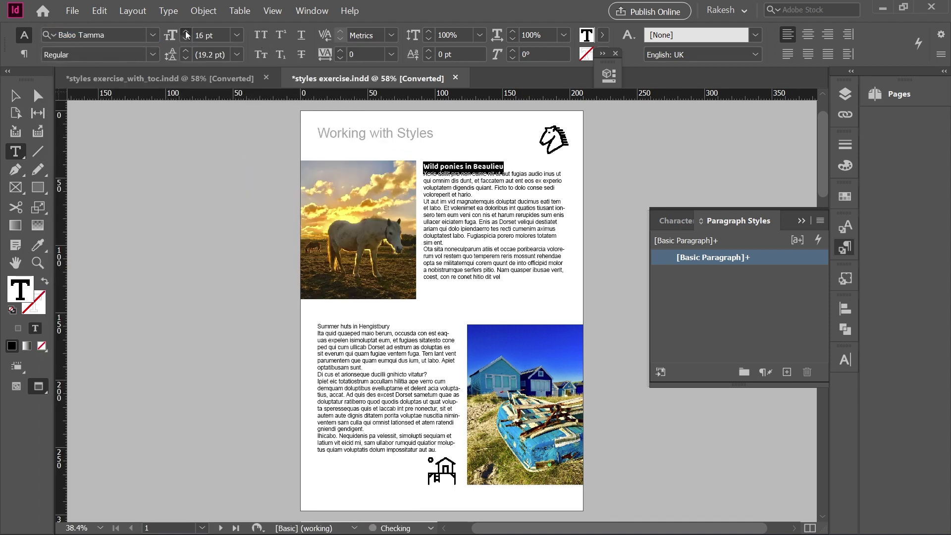
left_click(186, 32)
left_click(186, 32)
left_click(186, 31)
left_click(186, 32)
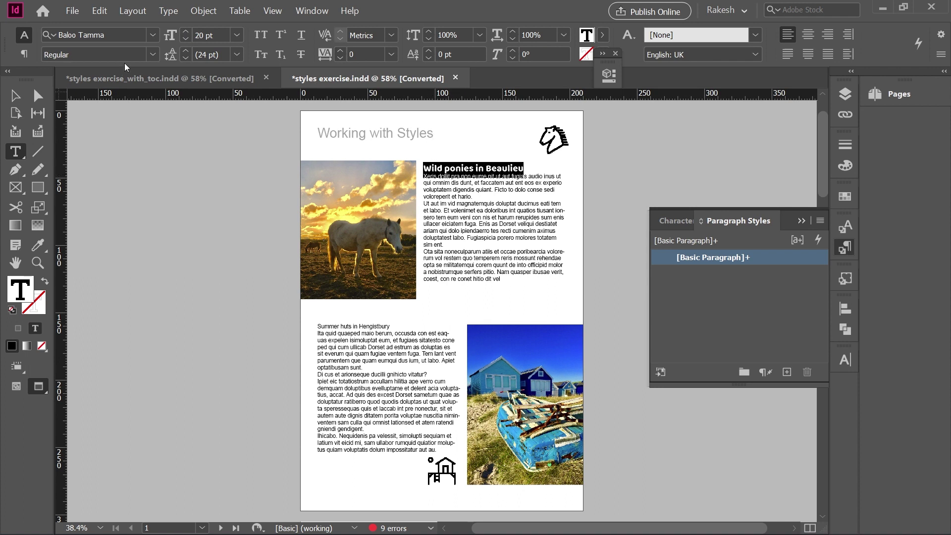
left_click(187, 51)
Step: Create a paragraph style named Heading from the formatted "Wild ponies in Beaulieu" heading and apply it to that heading
left_click(439, 166)
triple_click(425, 167)
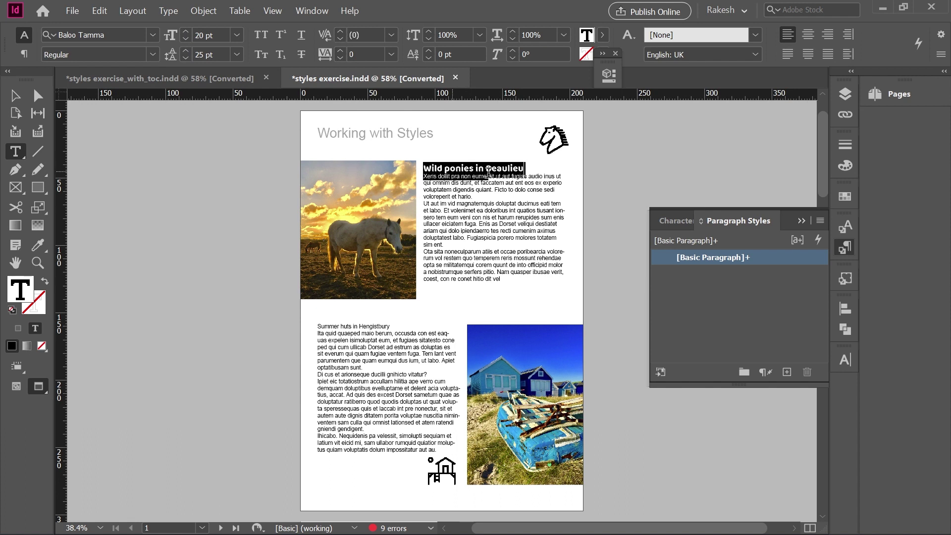
left_click(526, 163)
triple_click(526, 162)
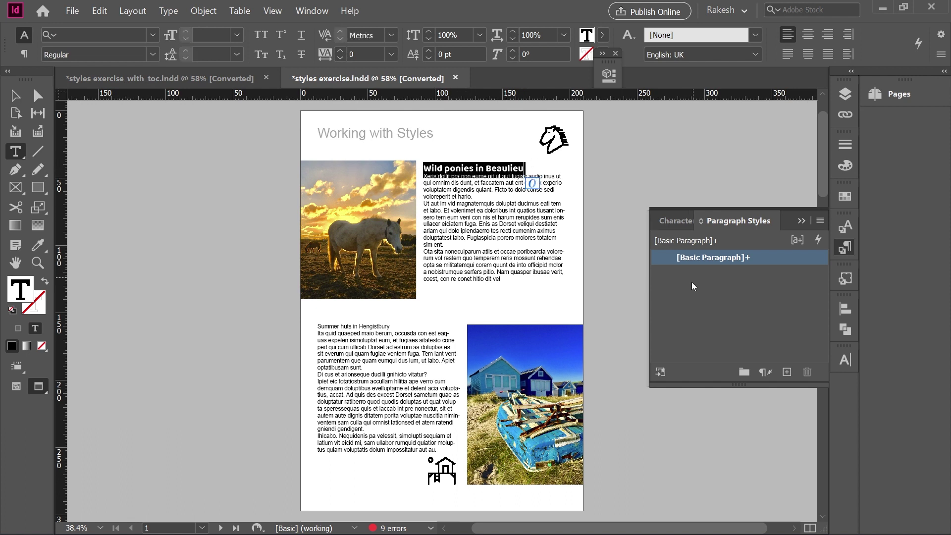
left_click(786, 372, "alt")
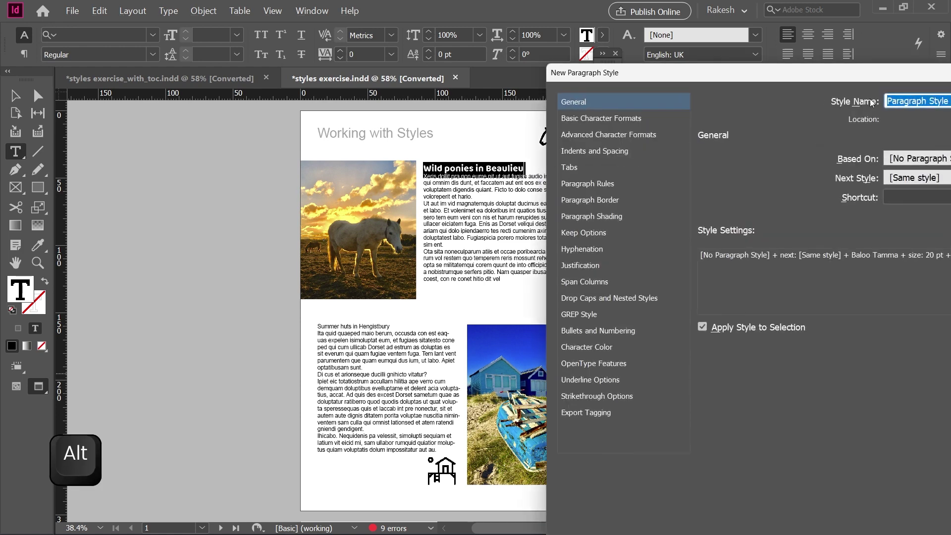
left_click_drag(860, 76, 773, 70)
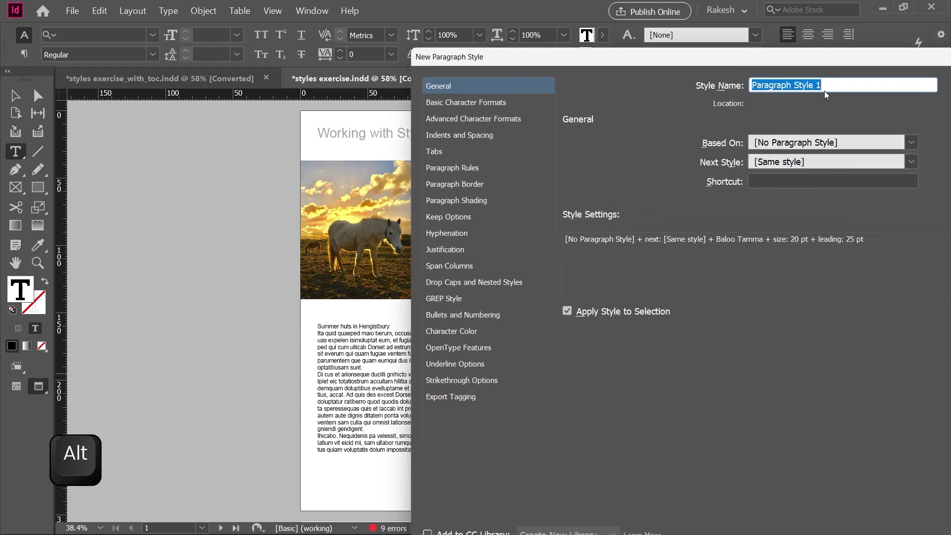
type("Heading")
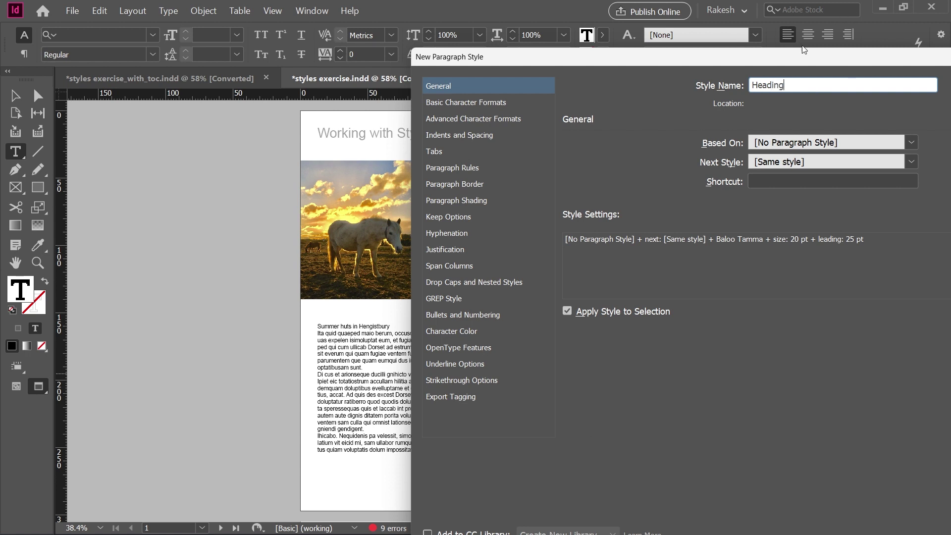
left_click_drag(803, 53, 743, 45)
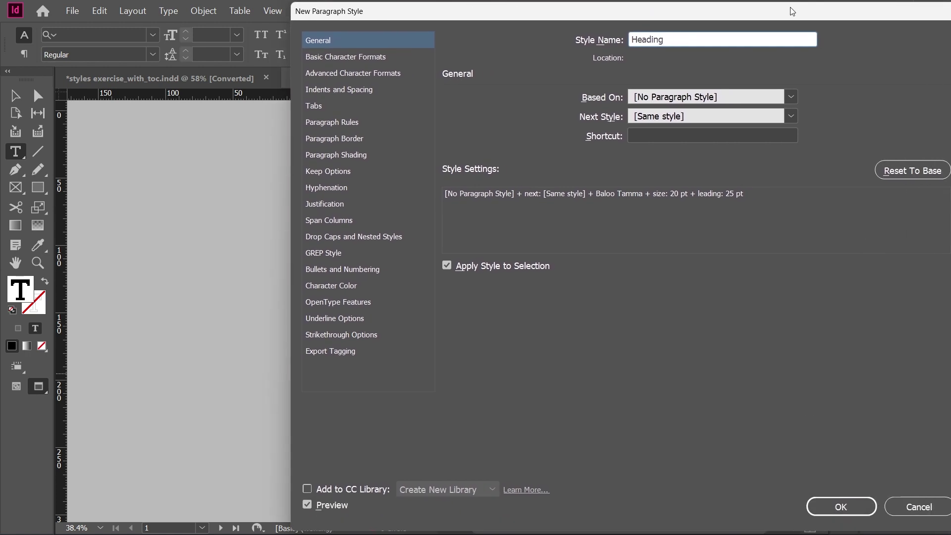
left_click(839, 506)
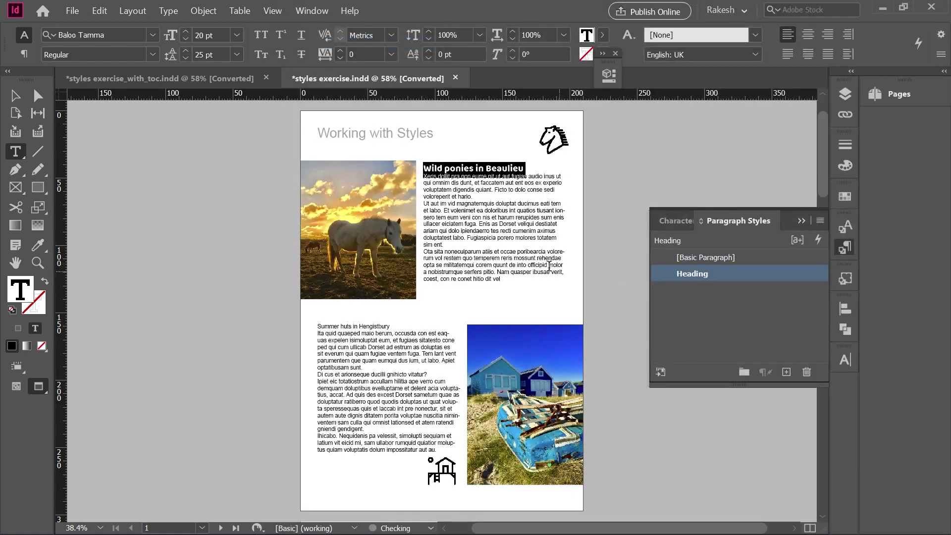
Step: Apply the Heading paragraph style to the "Summer huts in Hengistbury" and "Medieval castle ruins in Corfe" headings
left_click(343, 325)
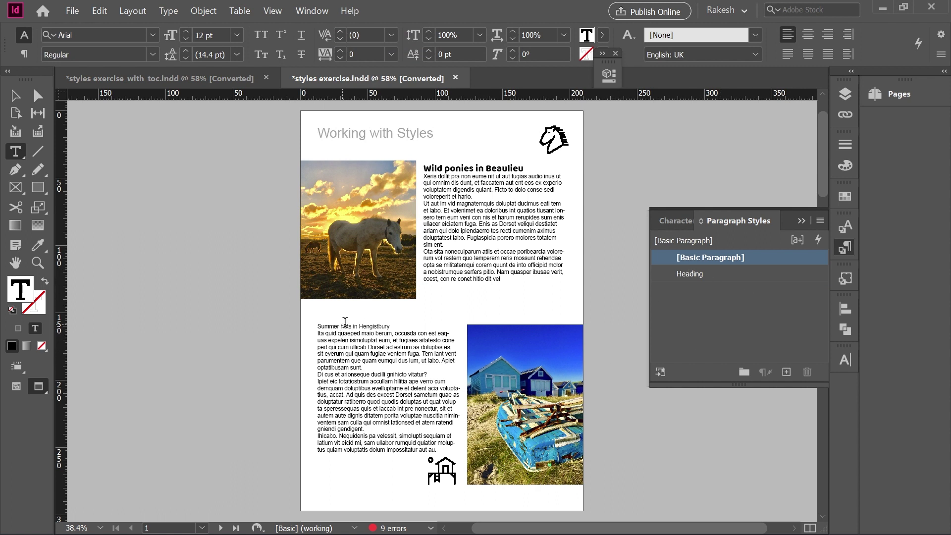
left_click(706, 277)
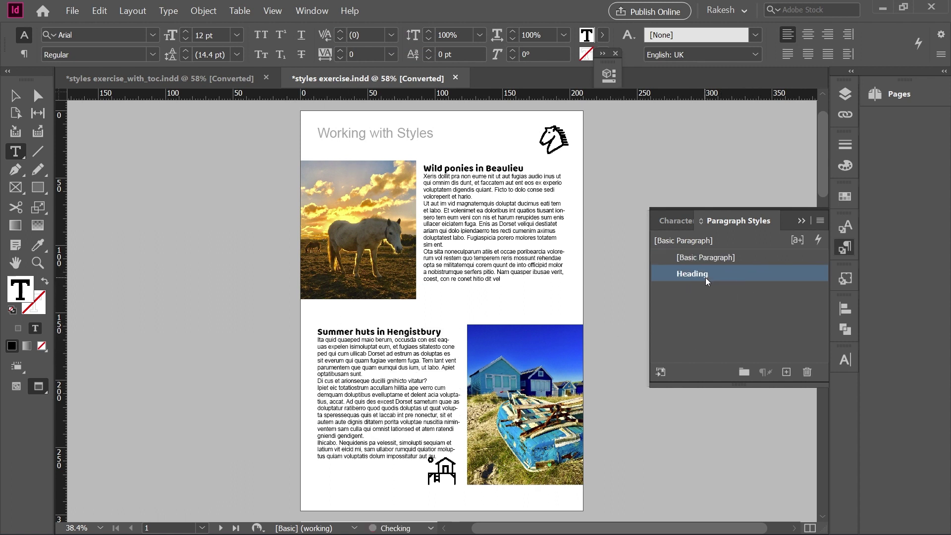
scroll(410, 342, "down", 3)
scroll(410, 347, "down", 7)
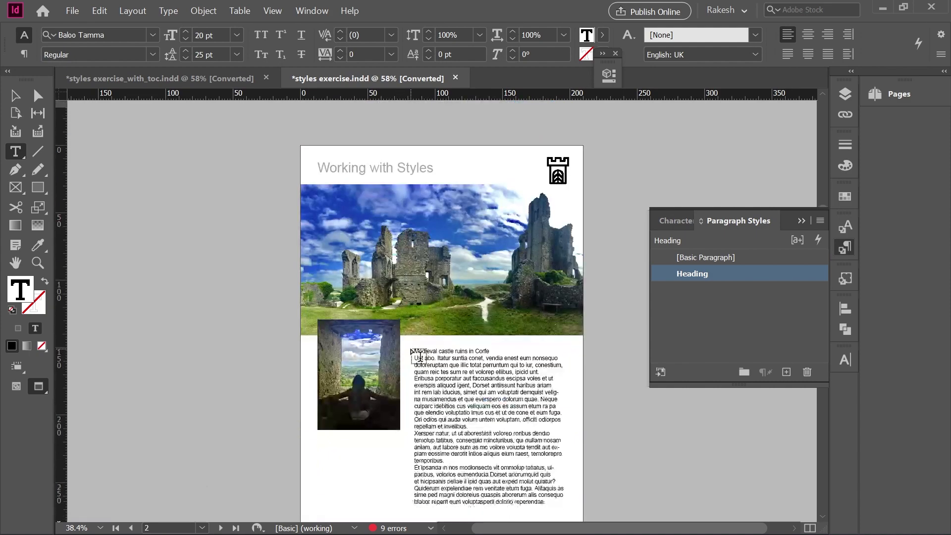
scroll(416, 354, "up", 2)
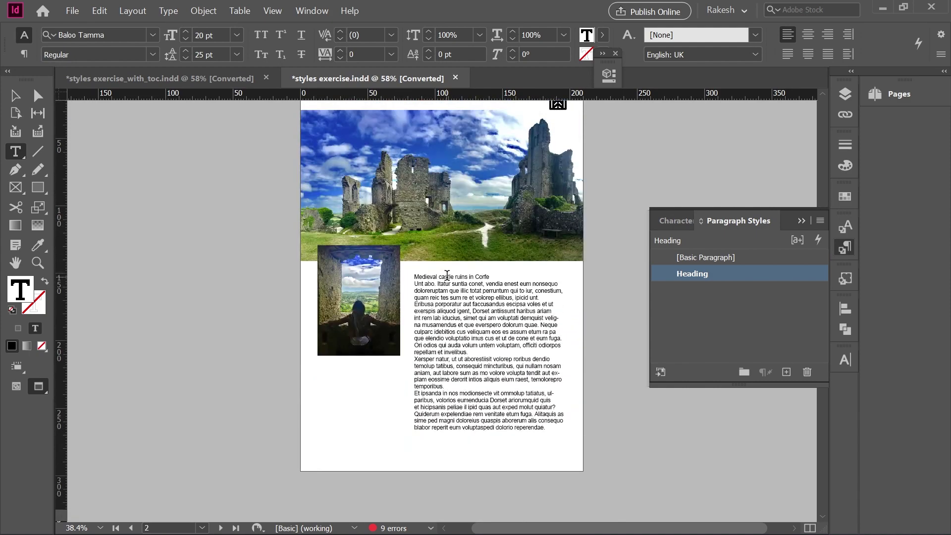
left_click(500, 291)
left_click(691, 273)
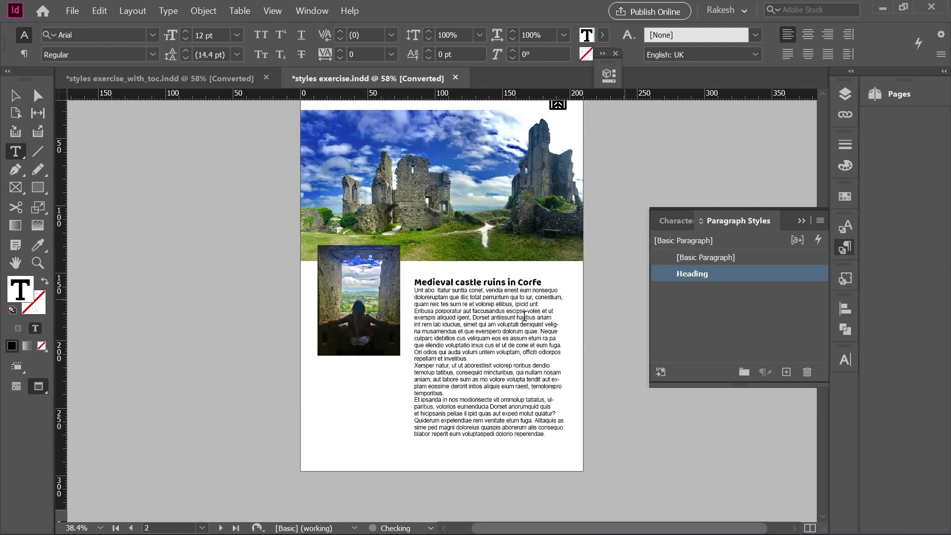
Step: Apply the Heading paragraph style to the "Colors of Autumn in the New Forest" and "Jurassic Coast in Dorset" headings
scroll(457, 258, "down", 7)
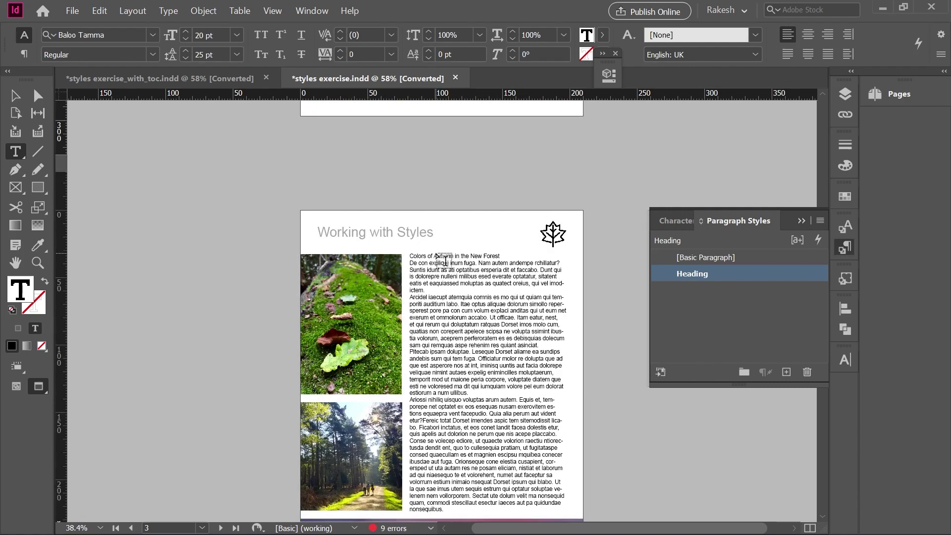
scroll(439, 254, "down", 2)
left_click(456, 187)
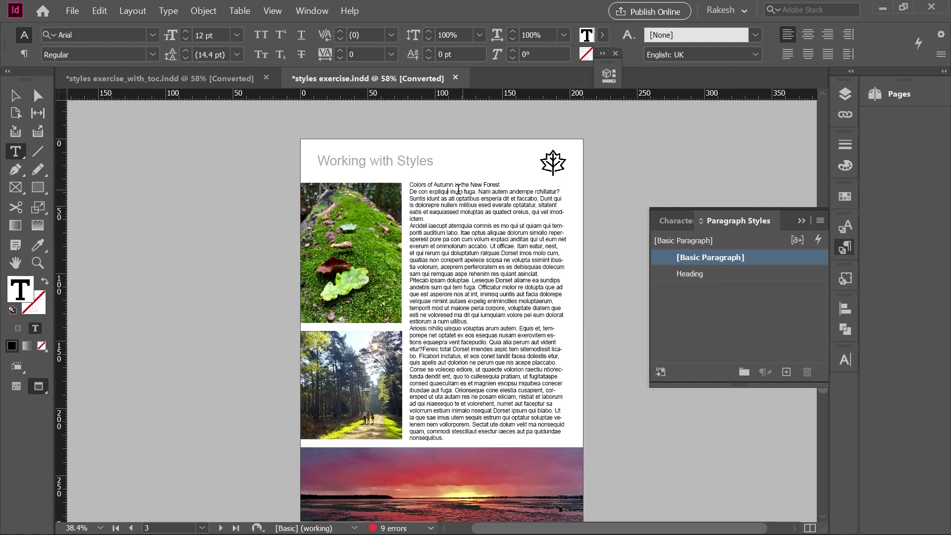
left_click(692, 274)
scroll(454, 218, "down", 14)
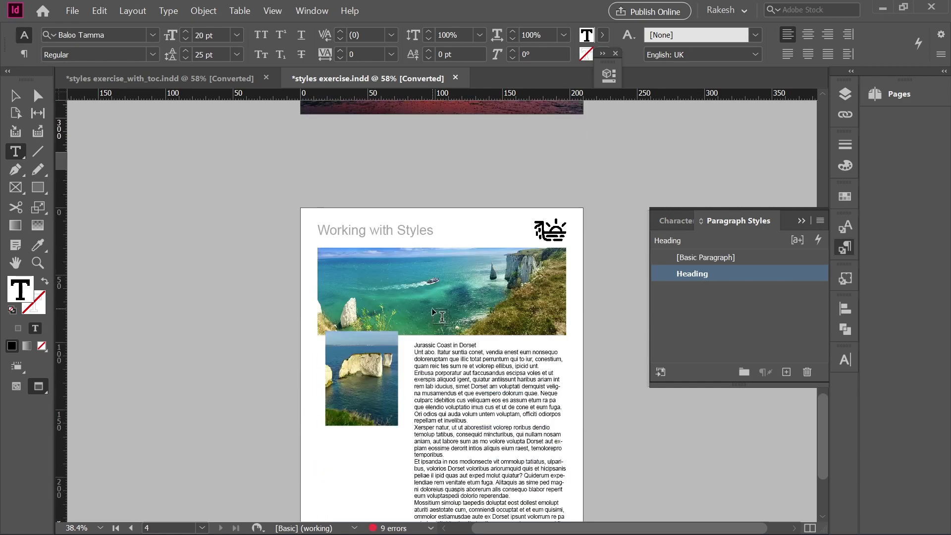
left_click(481, 196)
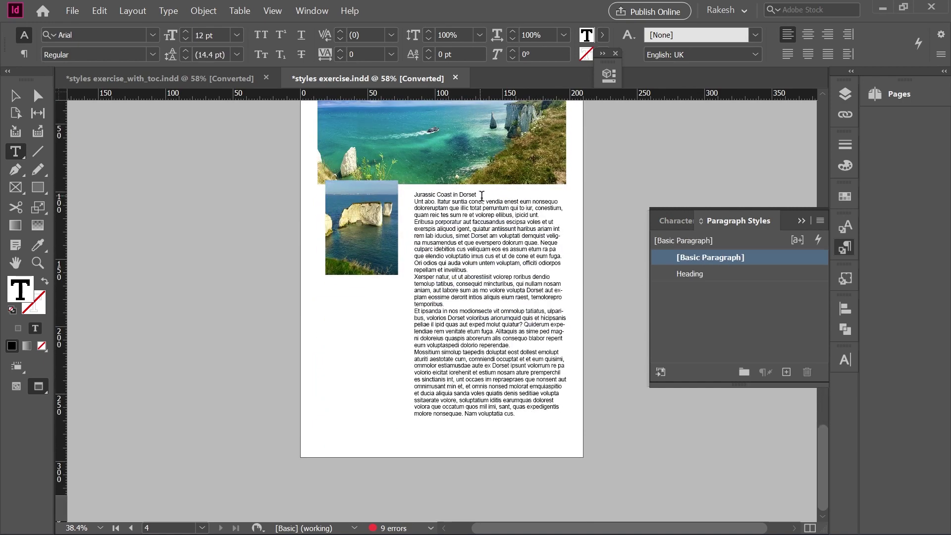
left_click(708, 277)
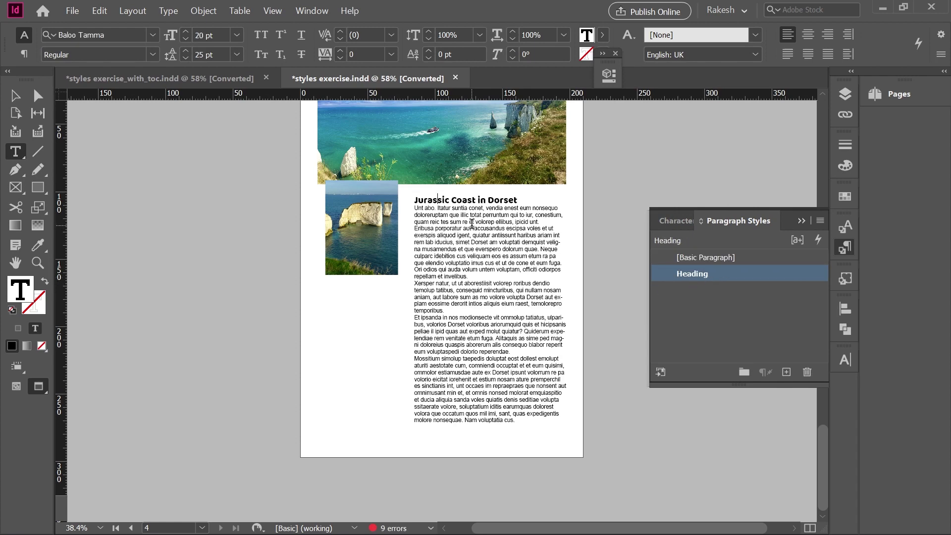
left_click(442, 199)
Step: Bring up the document's page overview and add a new blank page based on A-Master
scroll(417, 192, "up", 10)
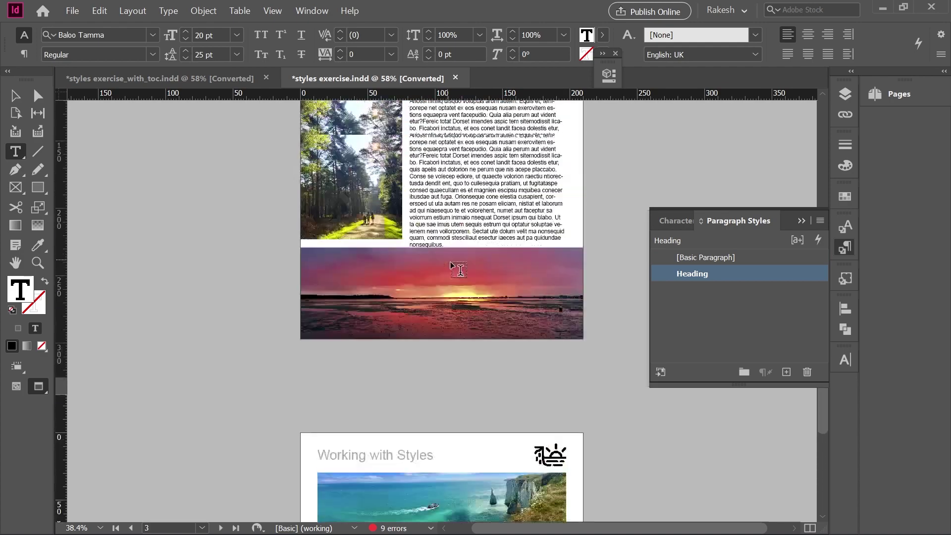
scroll(494, 258, "up", 15)
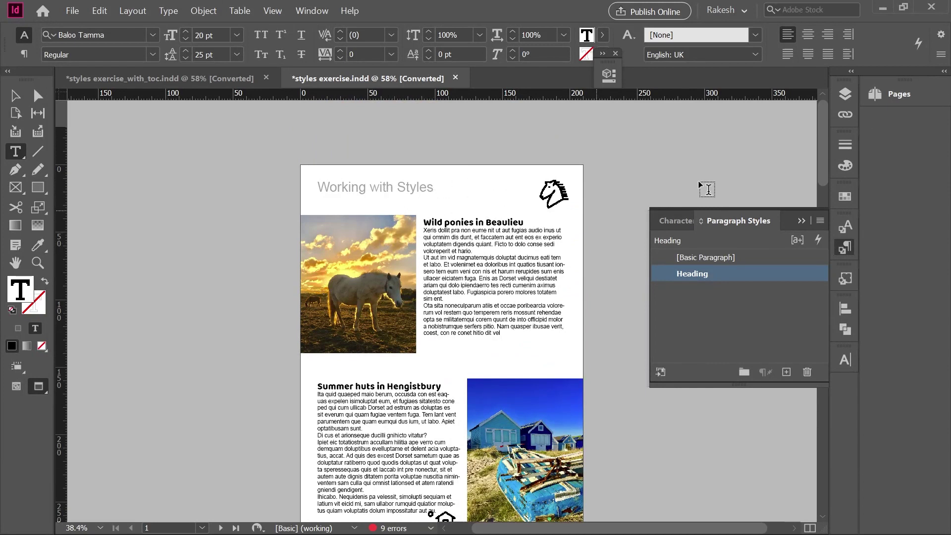
left_click(801, 220)
left_click(918, 91)
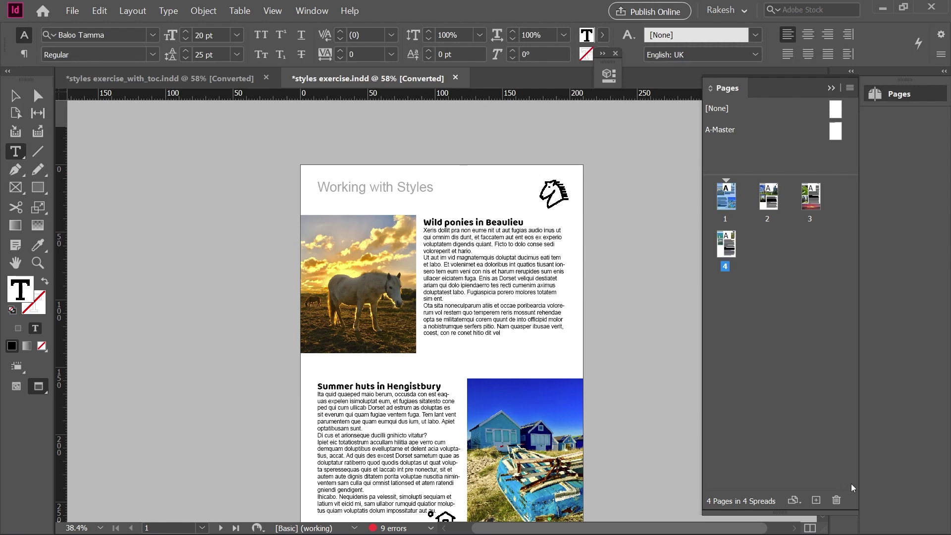
left_click(815, 500)
Step: Place the blank page first in the document and draw a large text frame below its "Working with Styles" title
left_click_drag(768, 207, 710, 197)
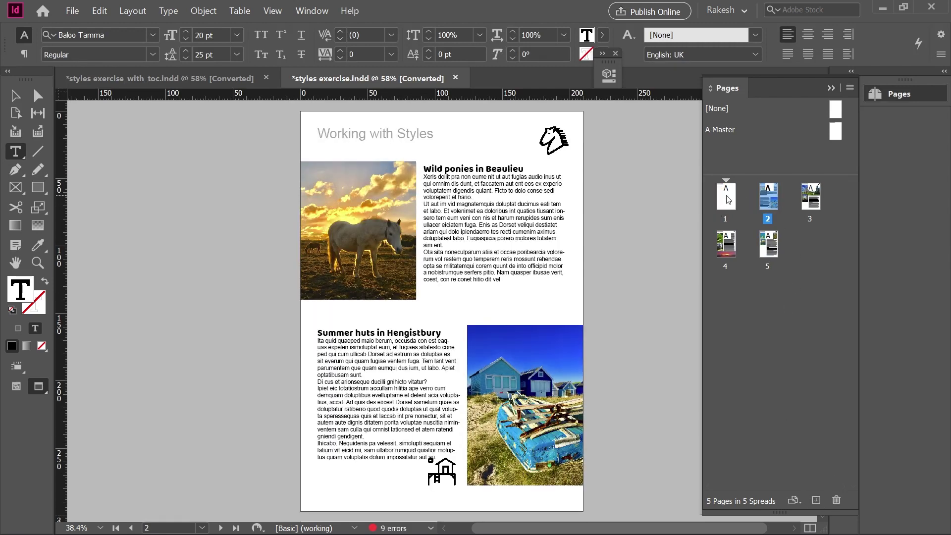
double_click(729, 200)
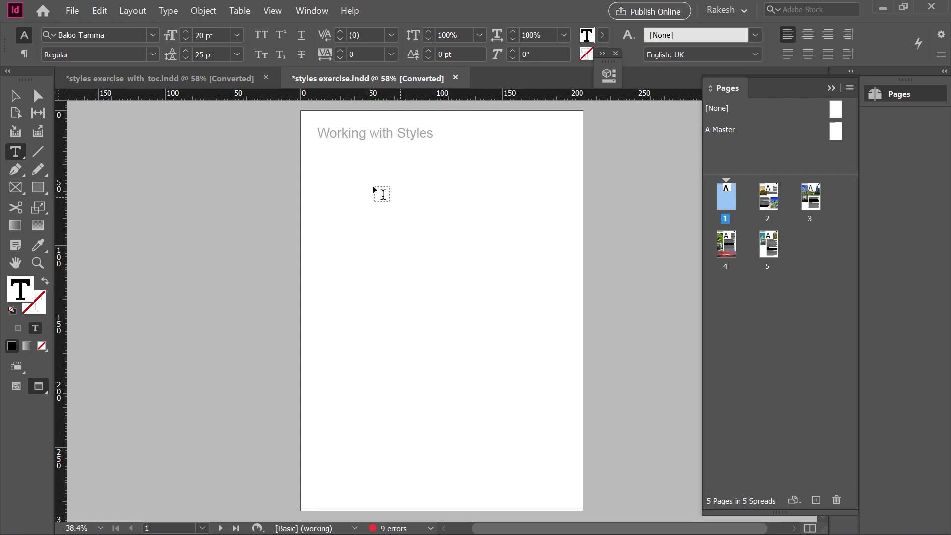
left_click_drag(330, 160, 508, 365)
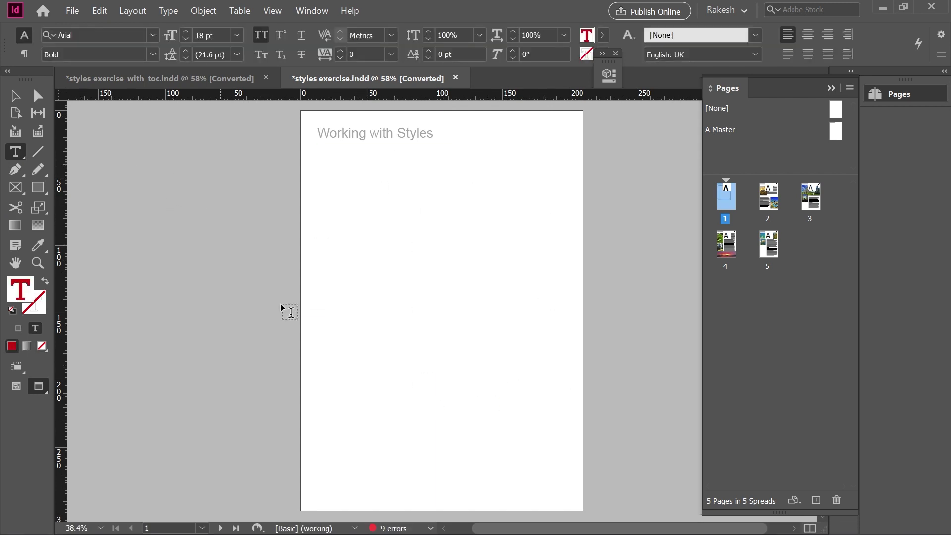
left_click(132, 11)
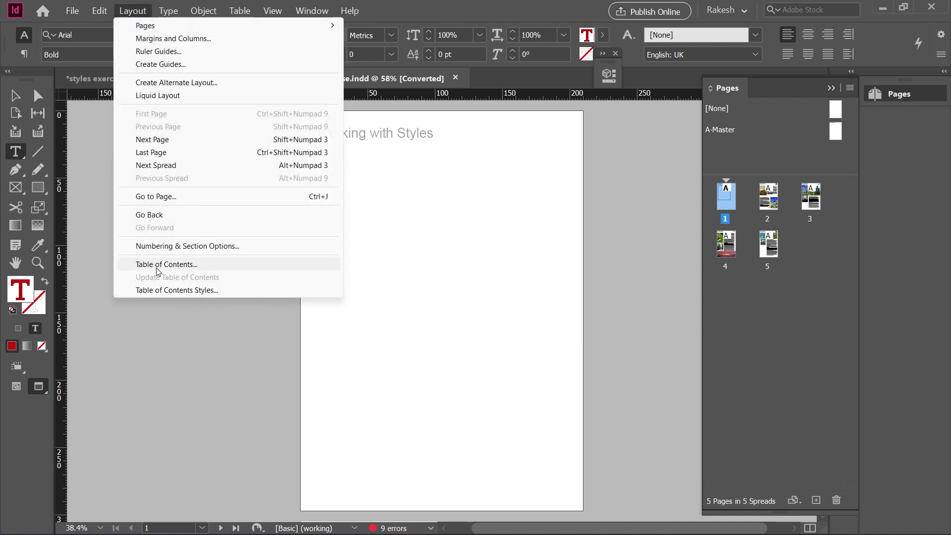
key("ctrl")
left_click_drag(121, 251, 233, 272)
left_click(187, 246)
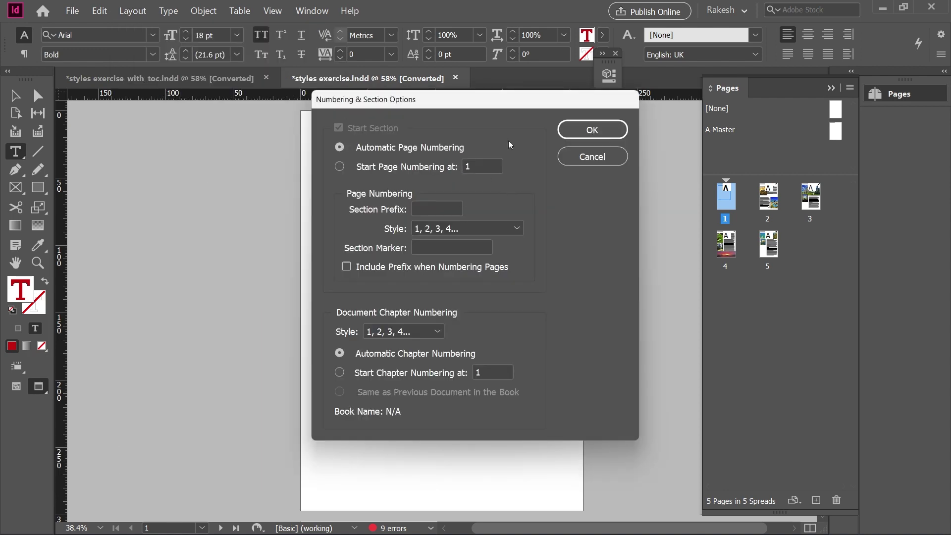
left_click(592, 156)
Step: Start a table of contents and set its title to TABLE OF CONTENT
left_click(132, 10)
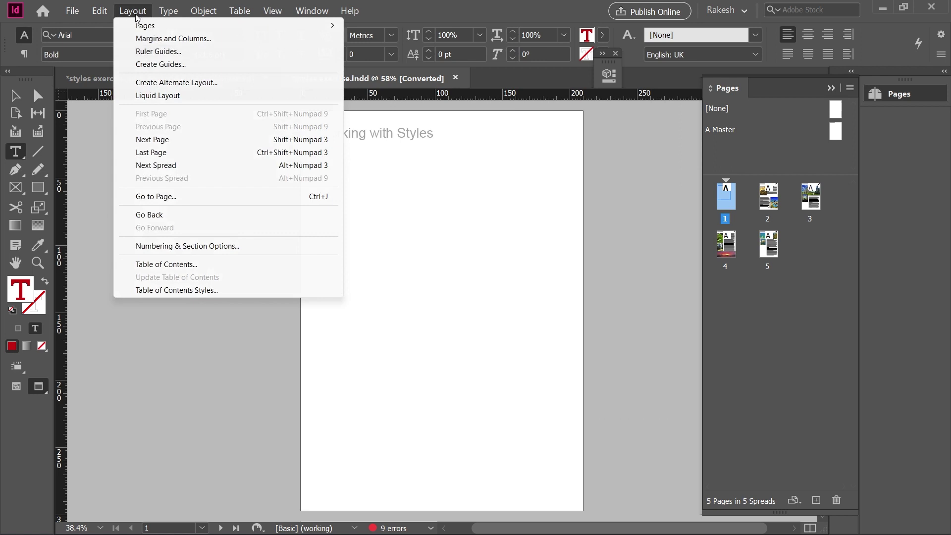
left_click(166, 264)
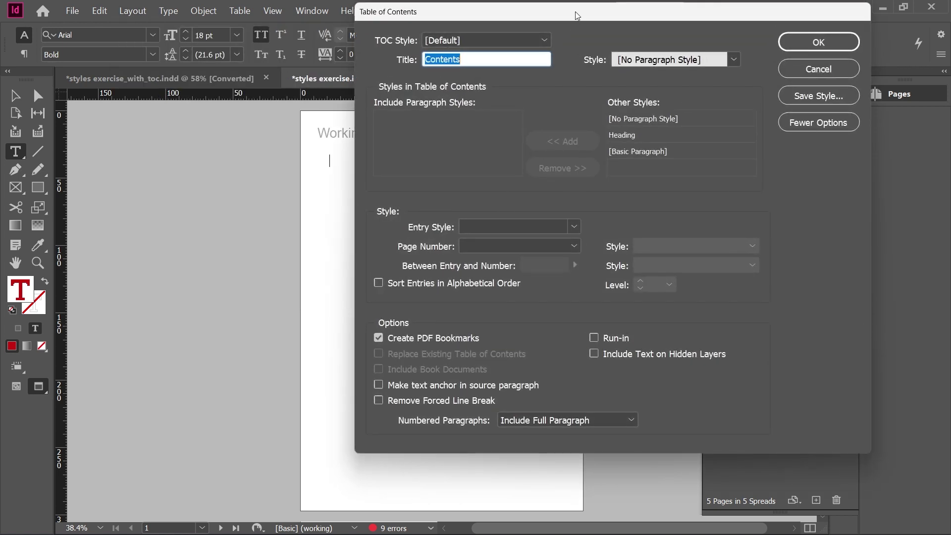
left_click_drag(575, 12, 601, 118)
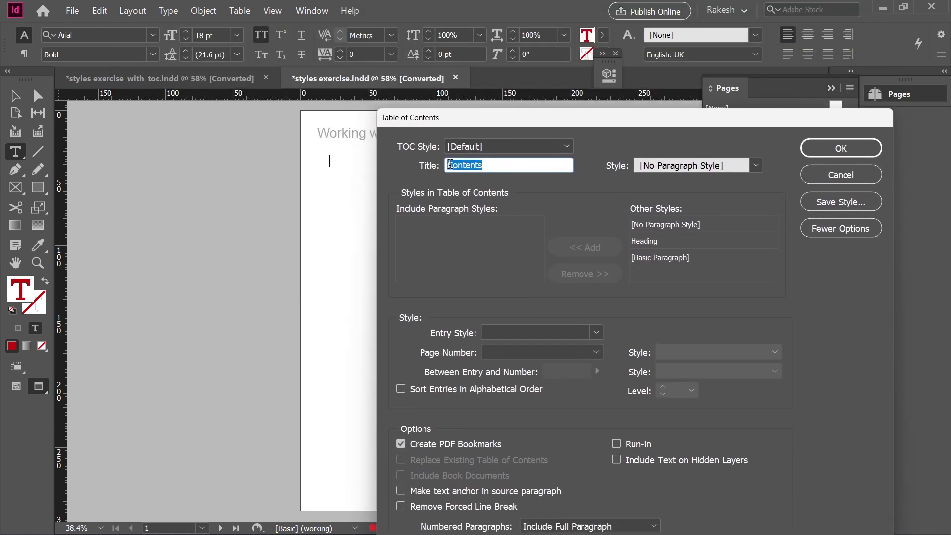
left_click_drag(448, 164, 494, 170)
type("TABLE OF CONTENT")
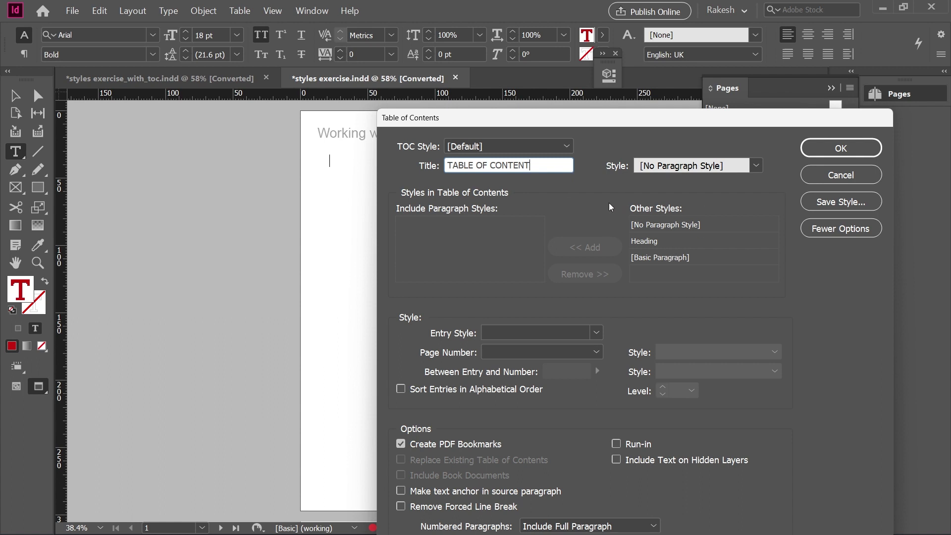
Step: Include the Heading paragraph style in the table of contents
key("ctrl")
left_click_drag(622, 195, 747, 297)
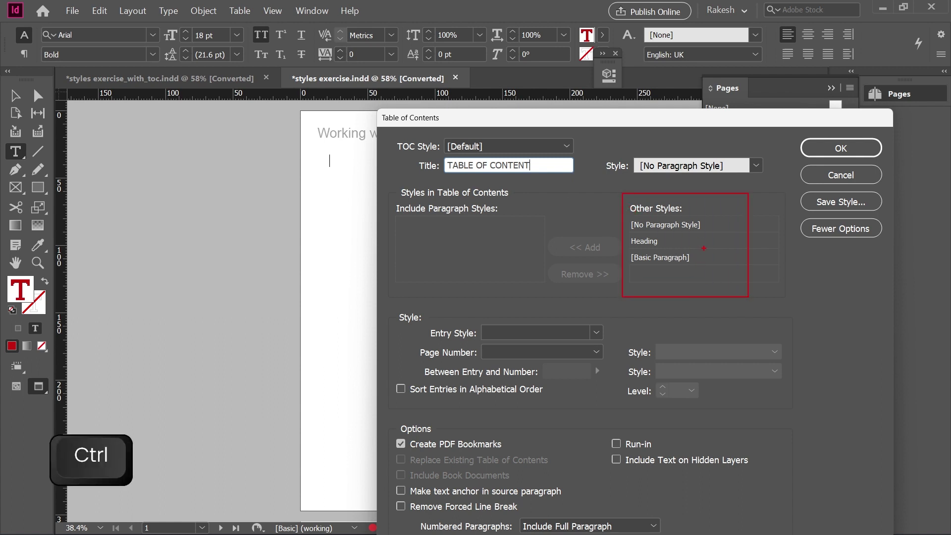
key("ctrl+a")
left_click_drag(680, 125, 451, 156)
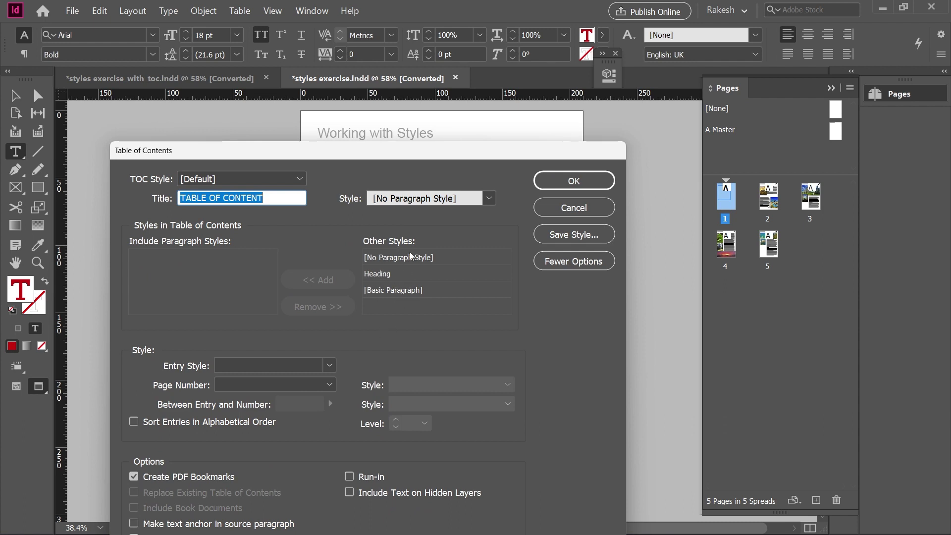
left_click(386, 275)
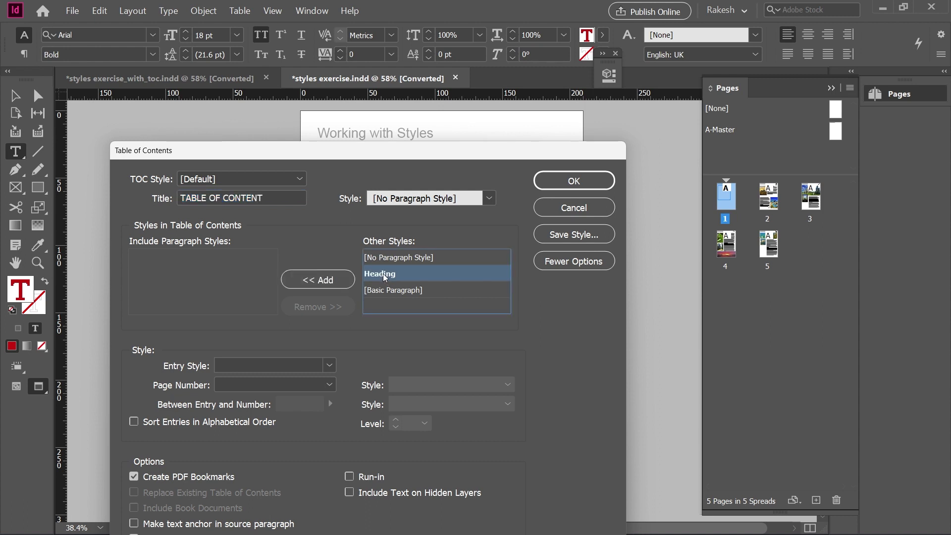
left_click(332, 280)
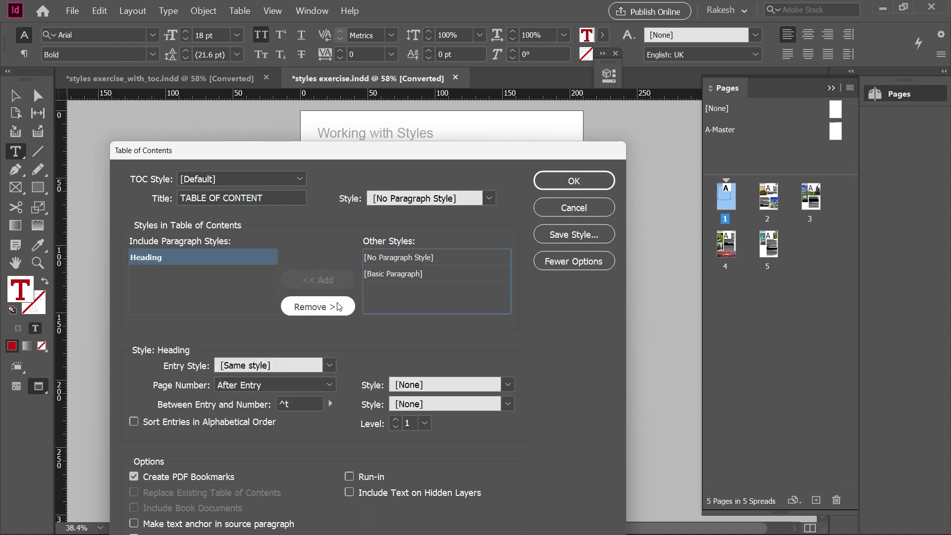
left_click_drag(387, 147, 522, 90)
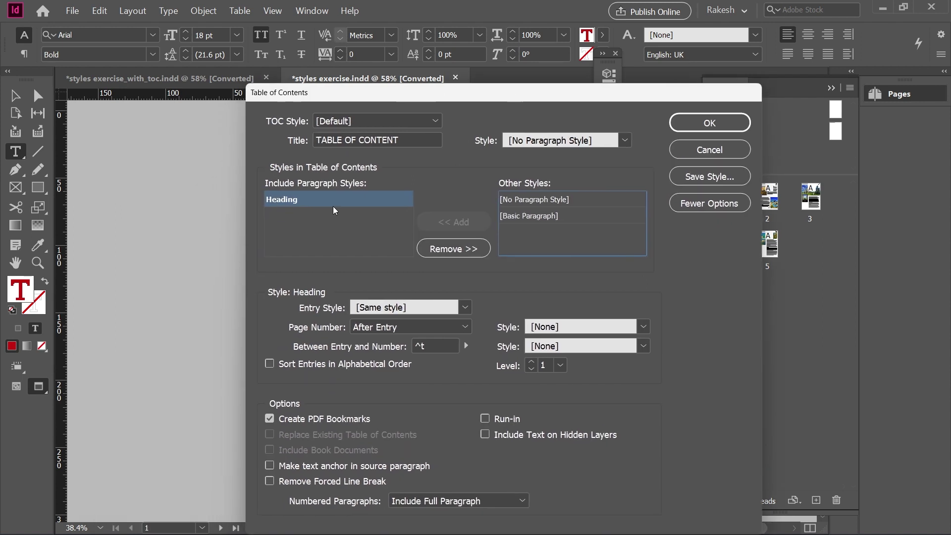
left_click_drag(469, 100, 587, 64)
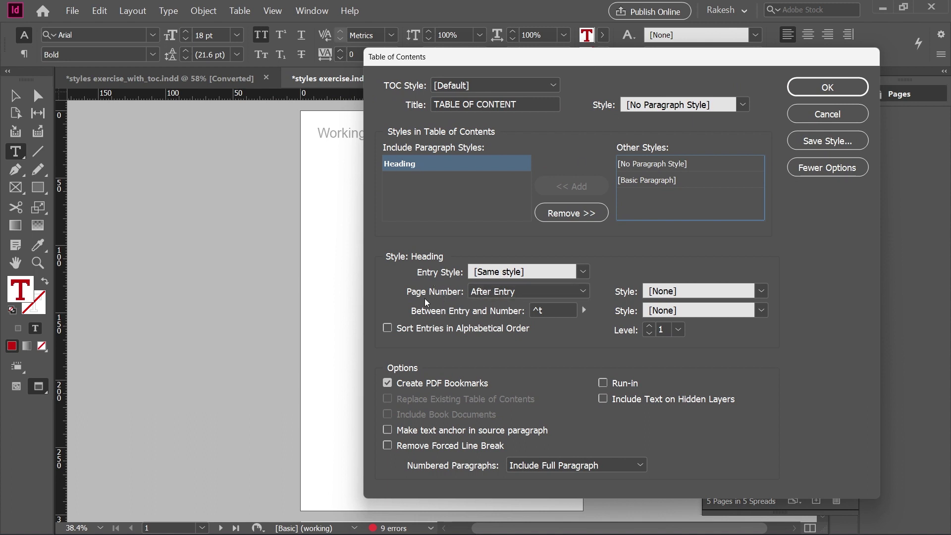
Step: Keep the Heading entries' page number set to After Entry, with a tab (^t) between entry and number
left_click(499, 295)
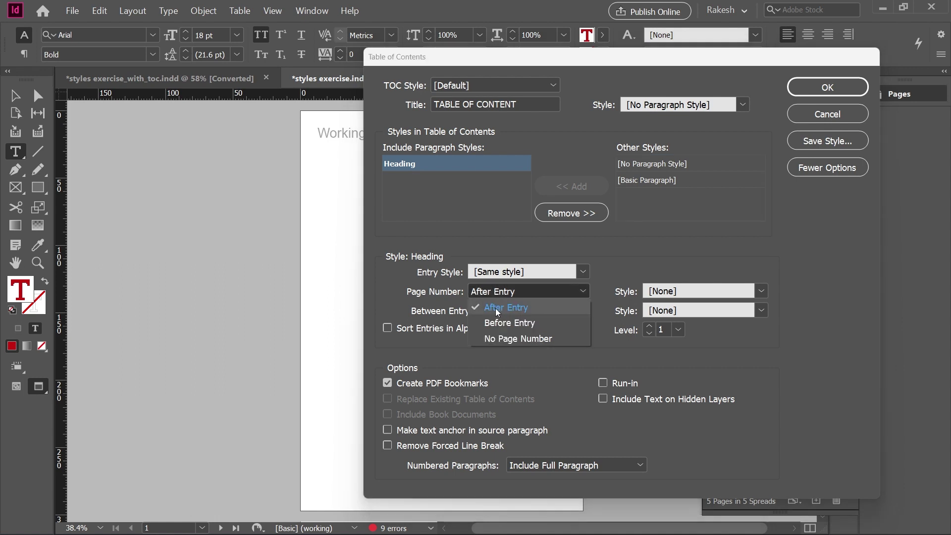
left_click(505, 310)
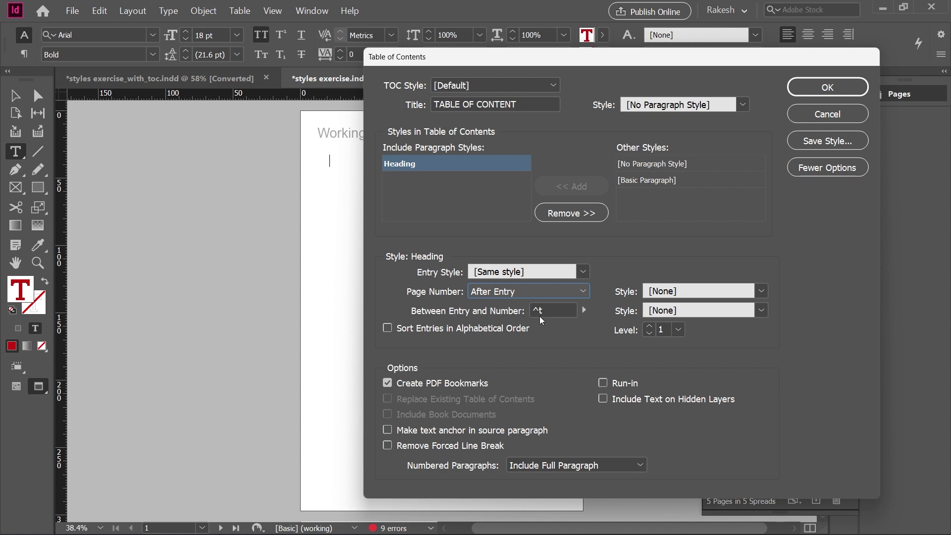
left_click(584, 310)
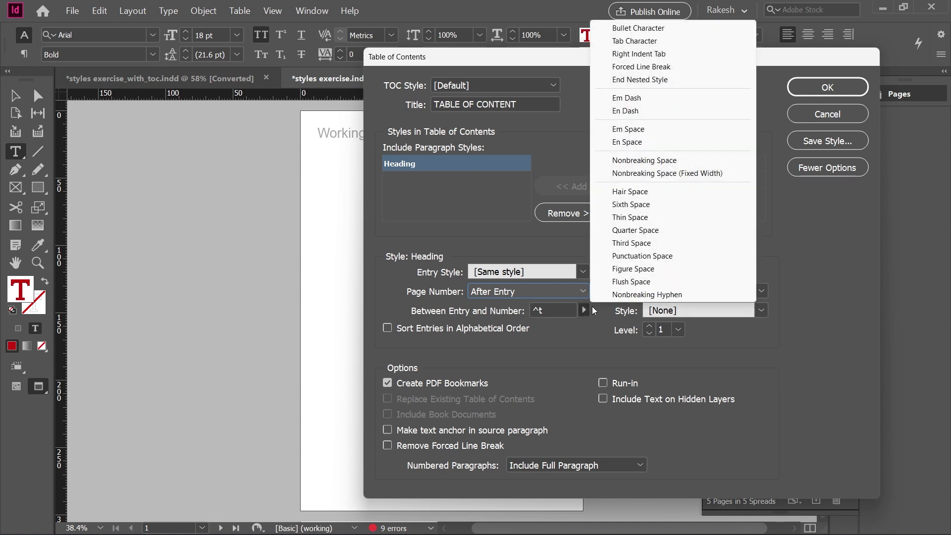
left_click(555, 310)
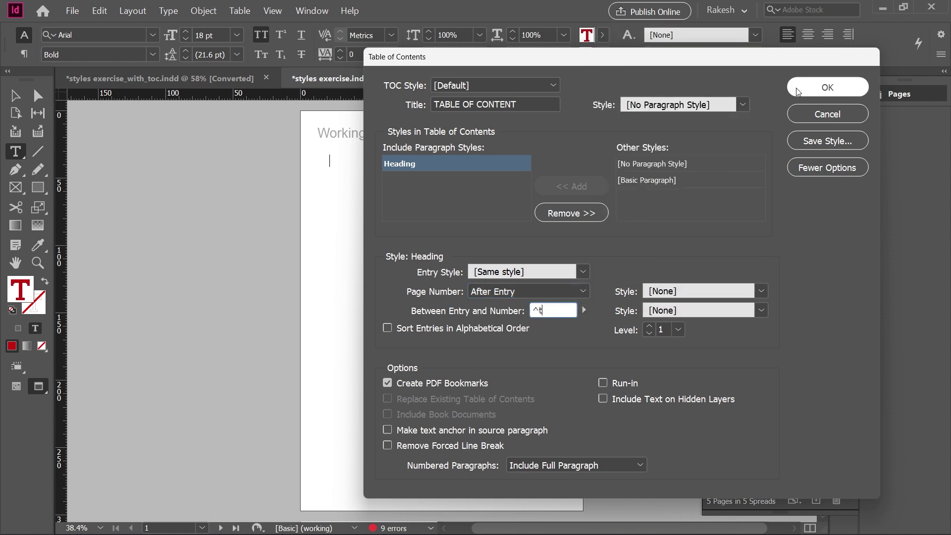
Step: Generate the table of contents and place it on page 1 in a frame about 130.5 × 145.5 mm below the title
left_click(827, 88)
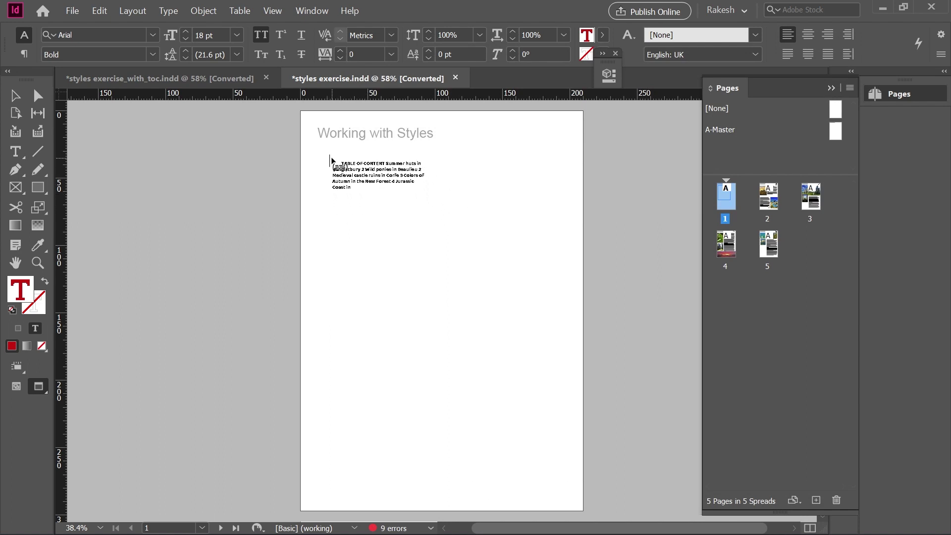
left_click_drag(332, 158, 507, 354)
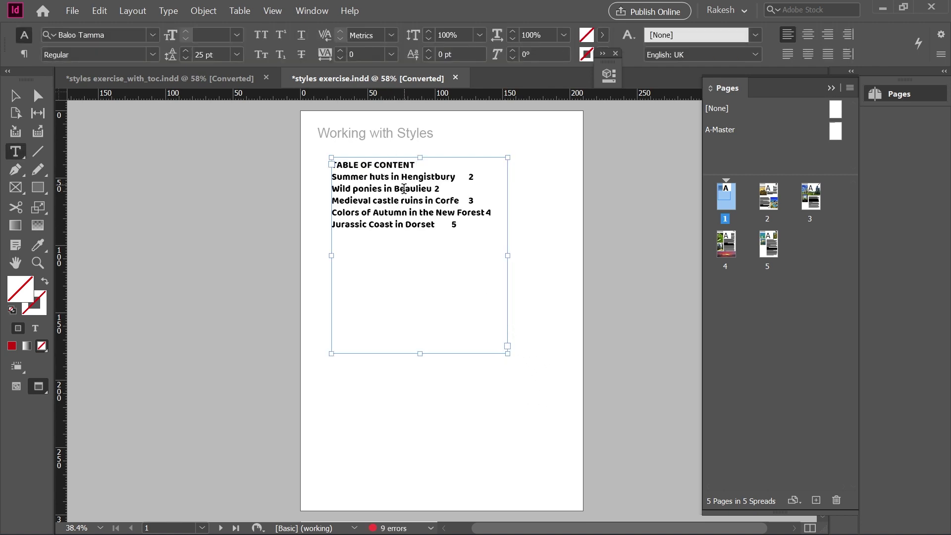
key("Escape")
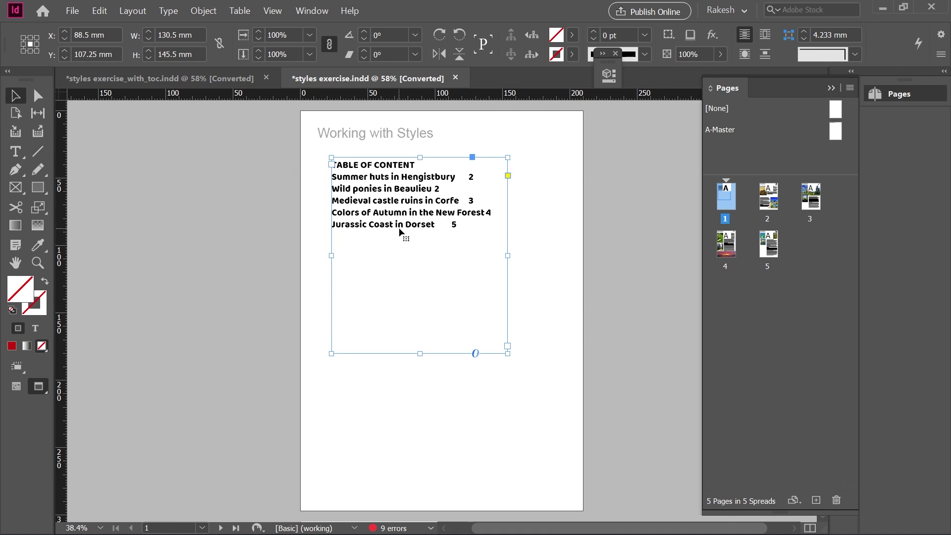
Step: Check page 5 for a page number, then draw a small text frame in the lower-right corner of the A-Master page
double_click(775, 243)
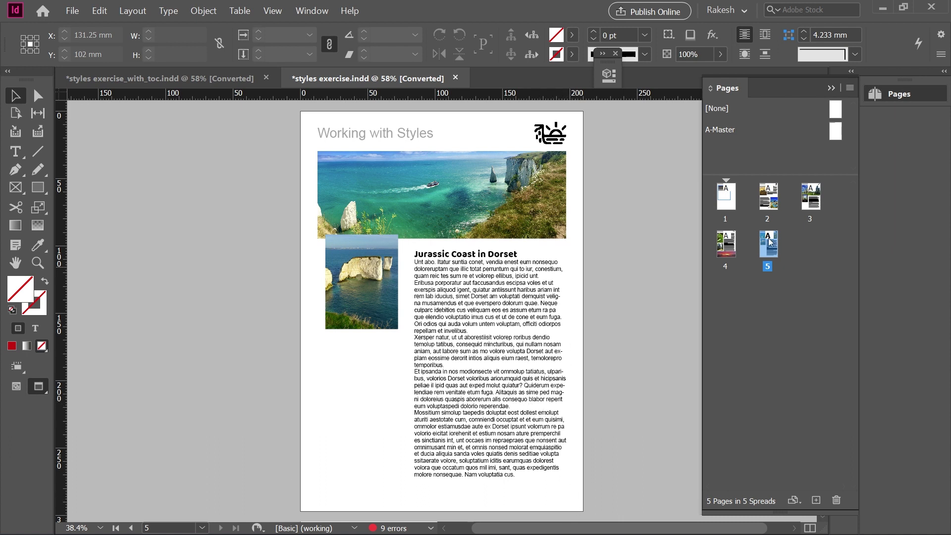
double_click(835, 132)
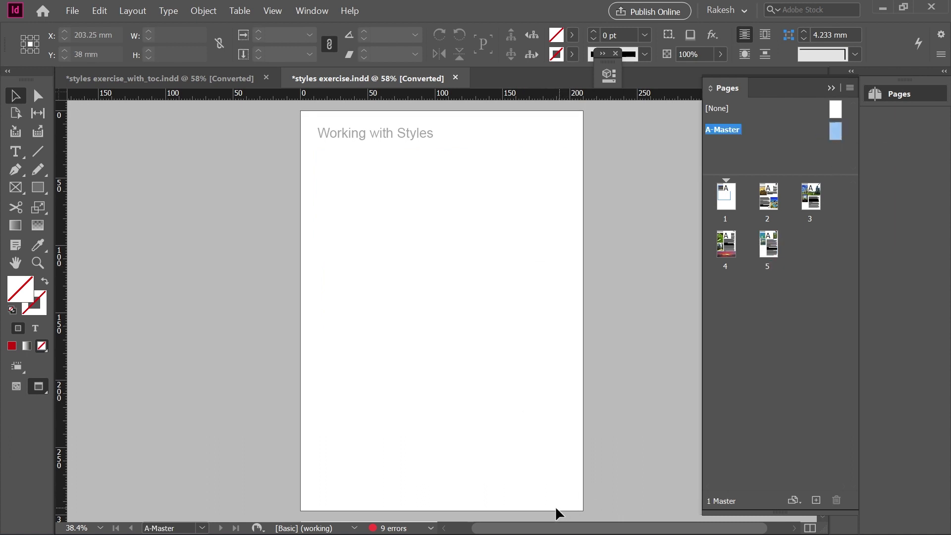
key("t")
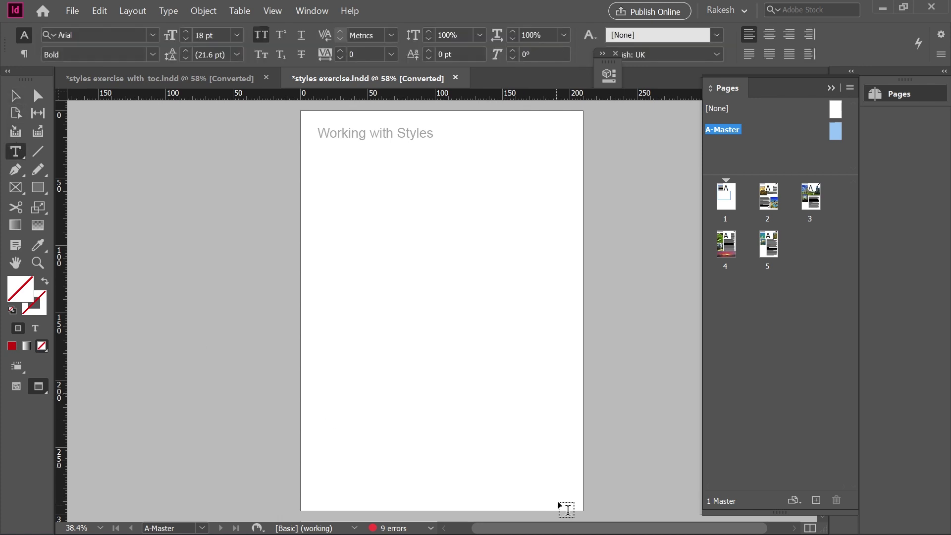
left_click_drag(549, 493, 577, 506)
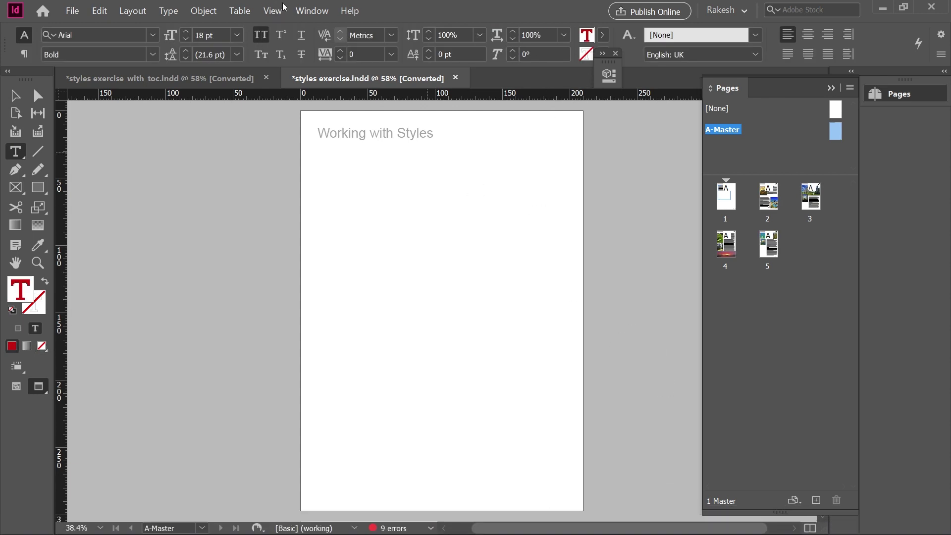
Step: Insert a Current Page Number marker into the new A-Master text frame
left_click(168, 10)
mouse_move(257, 354)
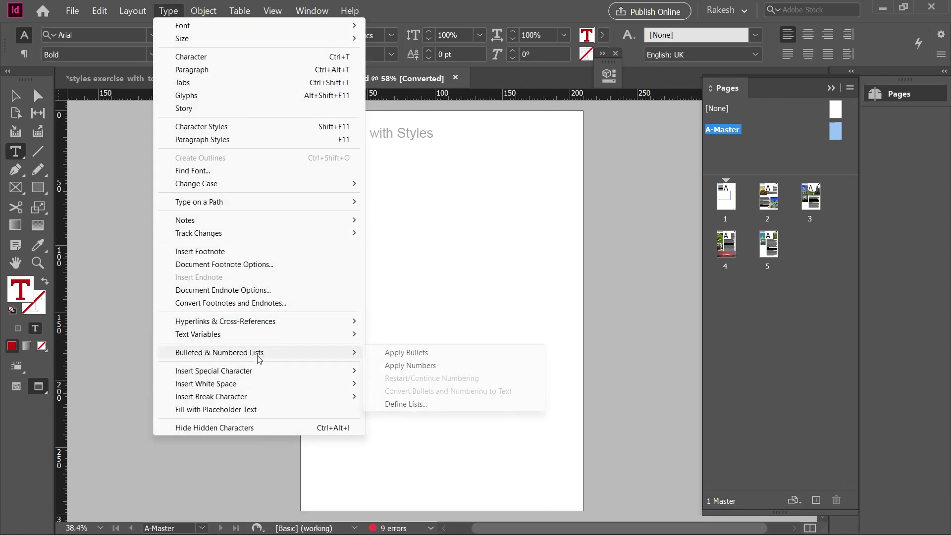
mouse_move(276, 338)
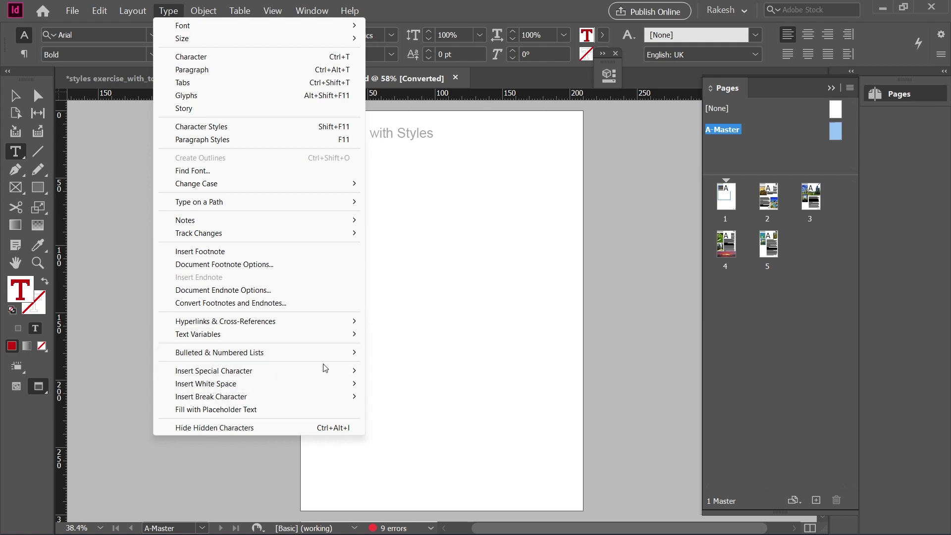
mouse_move(322, 370)
mouse_move(426, 385)
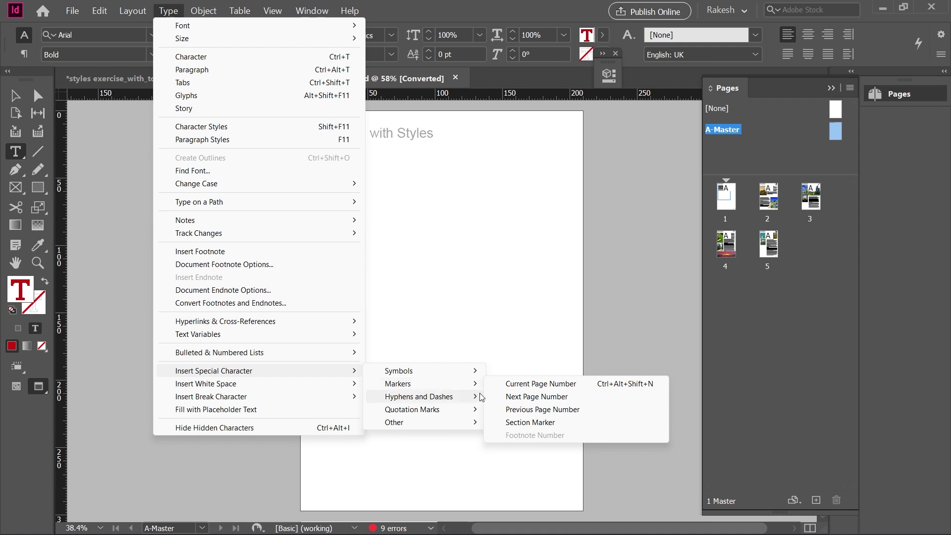
left_click(512, 385)
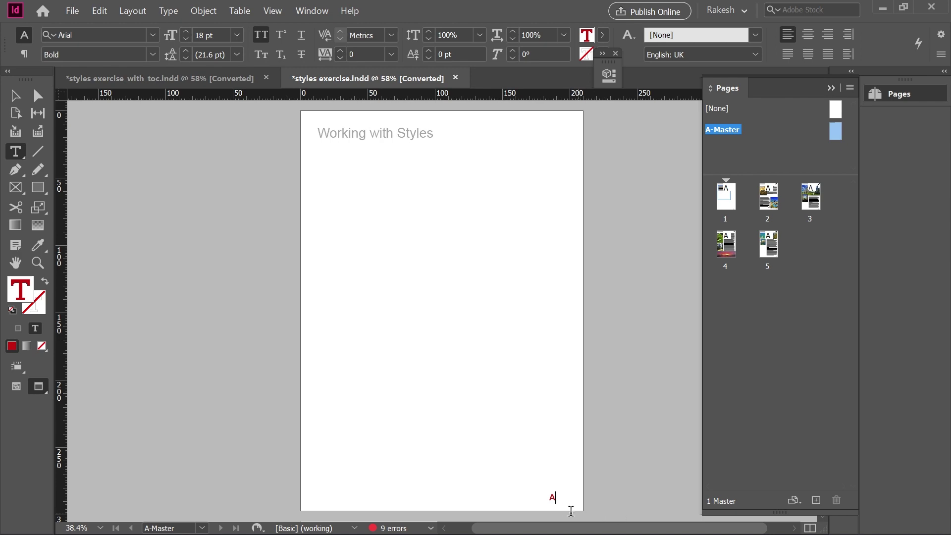
Step: Check the automatic page numbers on page 5 and on the table of contents page
left_click(768, 210)
double_click(773, 248)
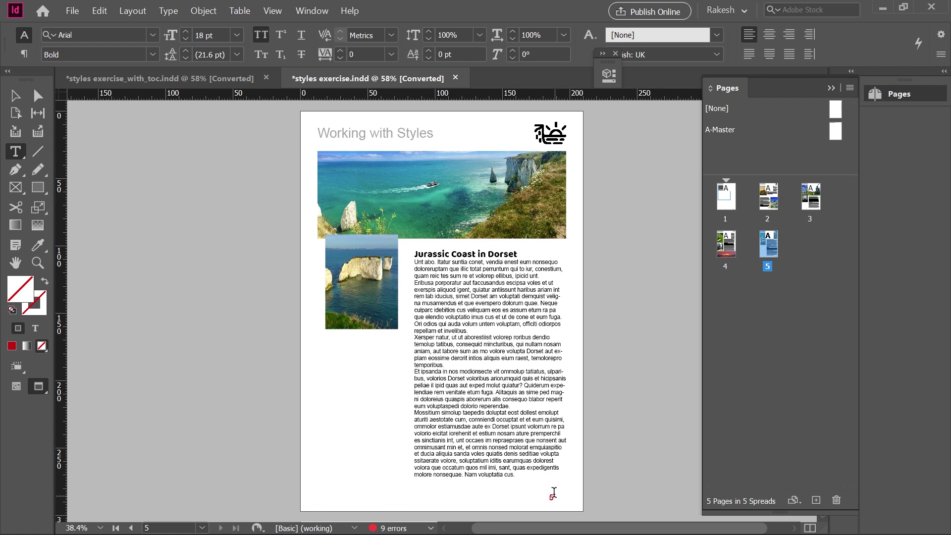
double_click(729, 207)
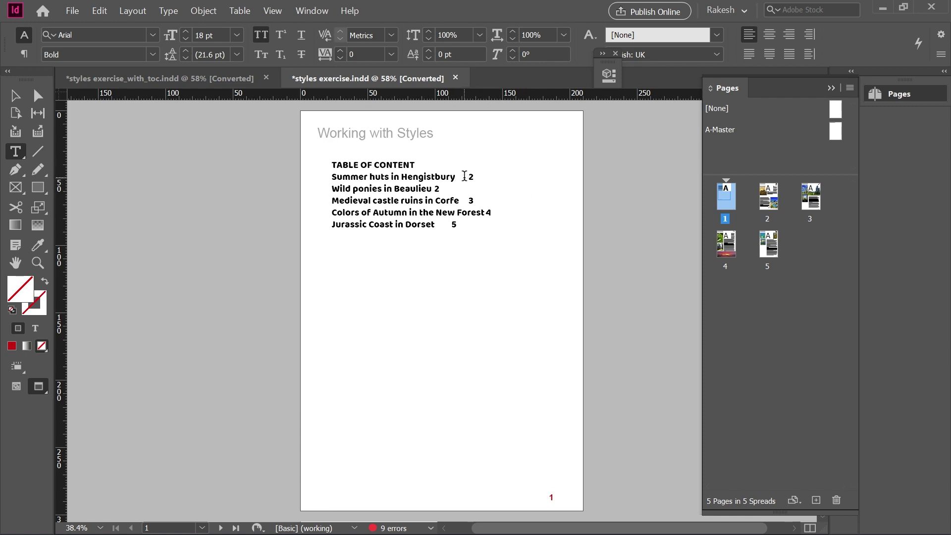
Step: Change the separator between entry and number to a Right Indent Tab (^y) and replace the existing table of contents
left_click(15, 96)
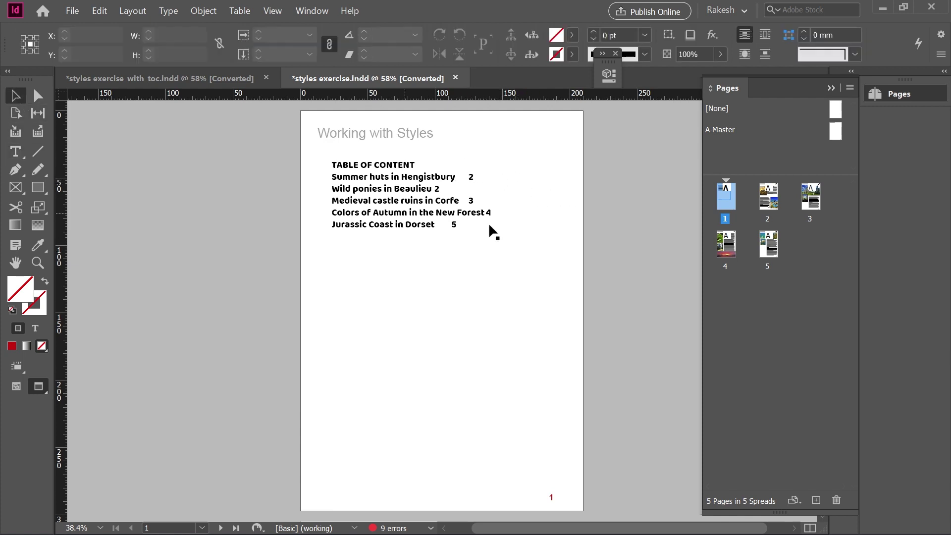
left_click(463, 223)
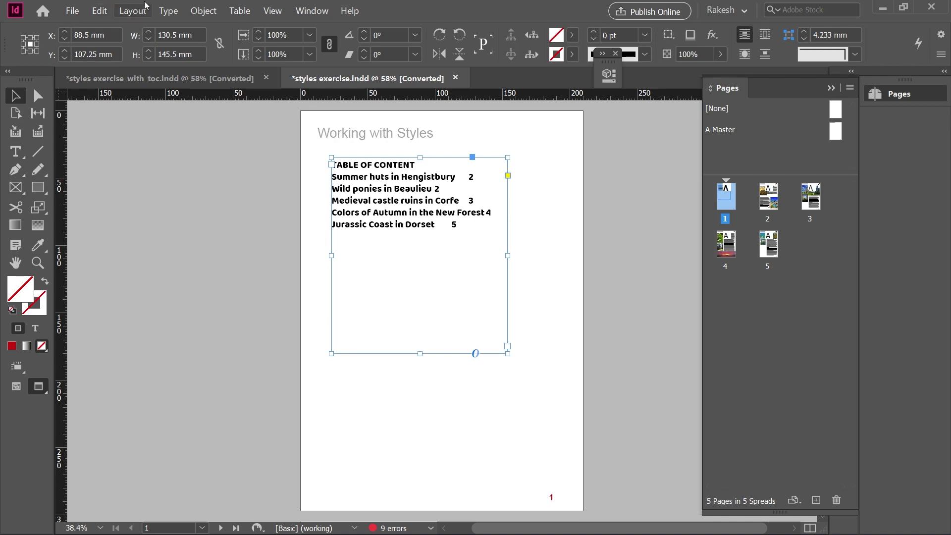
left_click(132, 10)
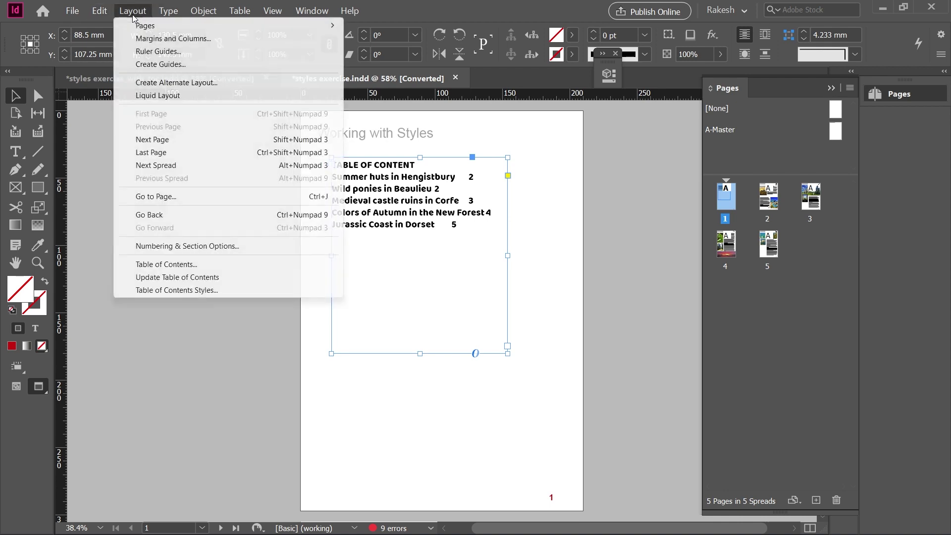
left_click(165, 268)
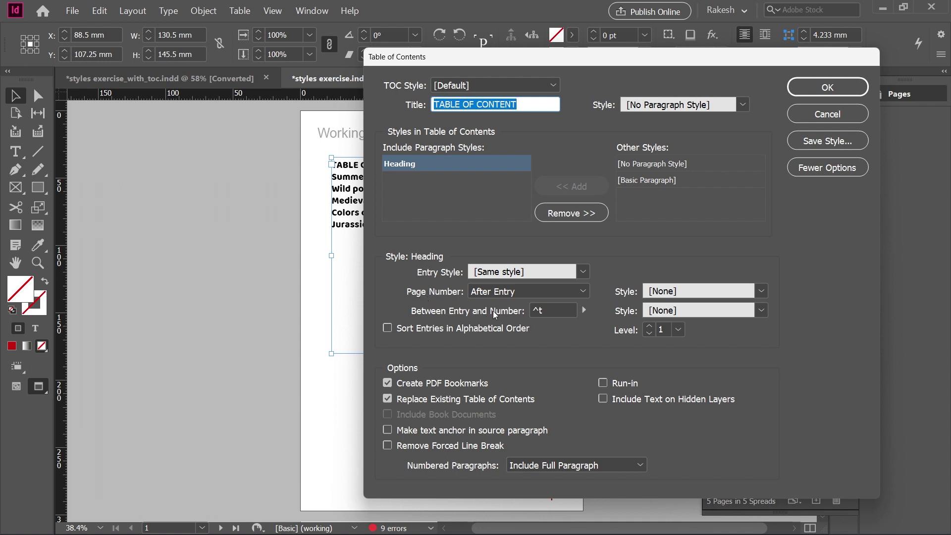
left_click_drag(579, 60, 681, 76)
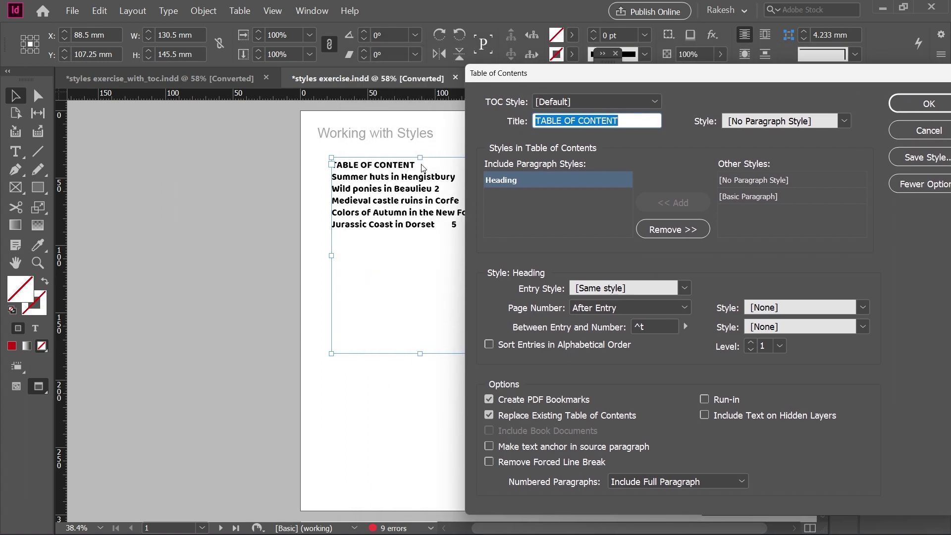
double_click(645, 327)
left_click_drag(521, 82, 576, 98)
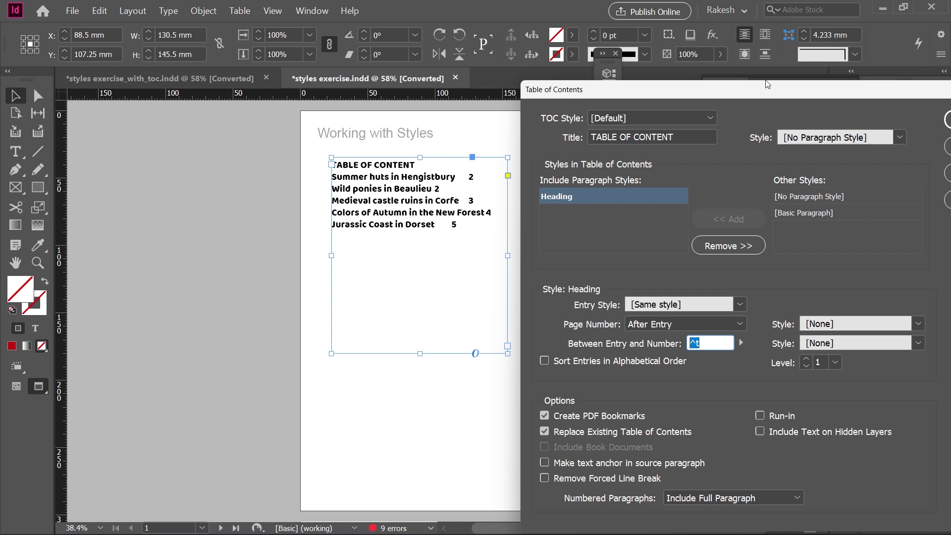
mouse_move(740, 93)
left_mouse_down()
mouse_move(703, 78)
mouse_move(730, 81)
left_mouse_up()
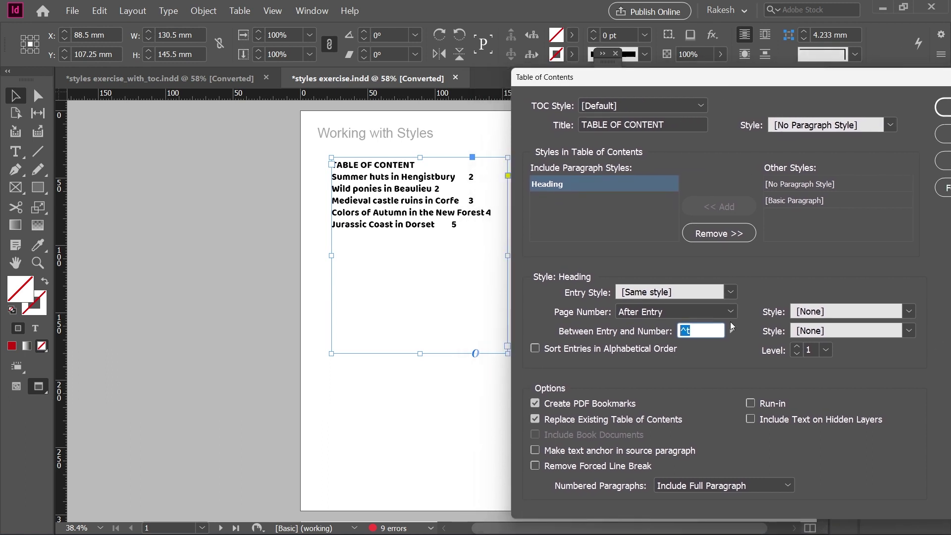
left_click(731, 331)
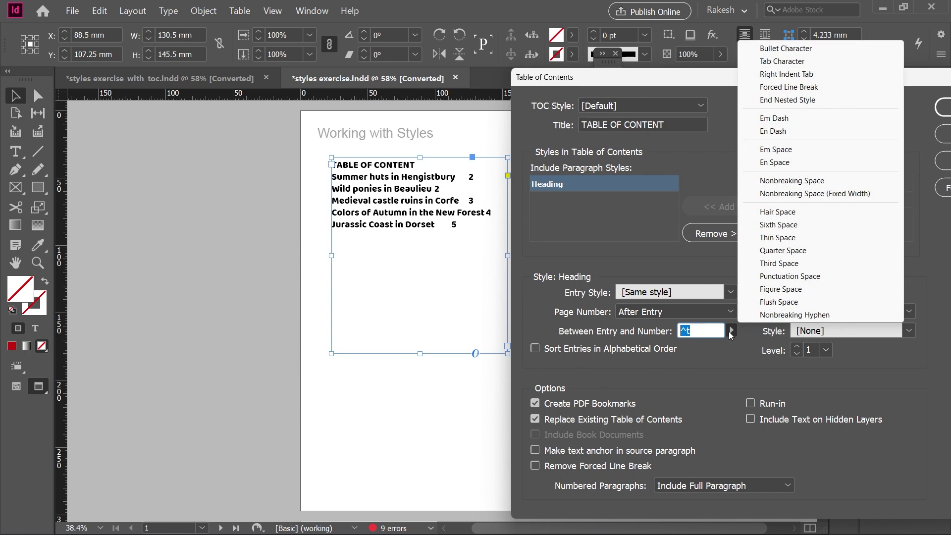
left_click(769, 74)
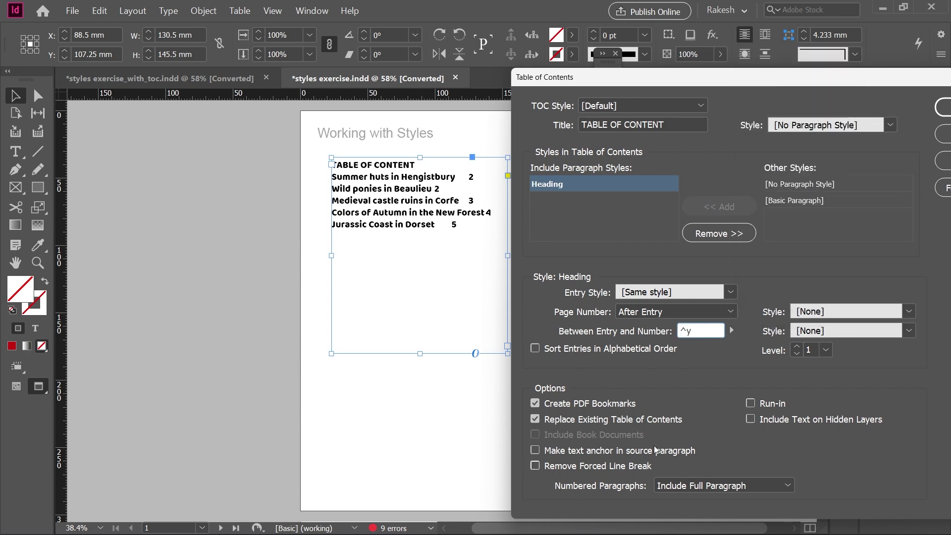
left_click_drag(847, 85, 772, 66)
left_click(908, 90)
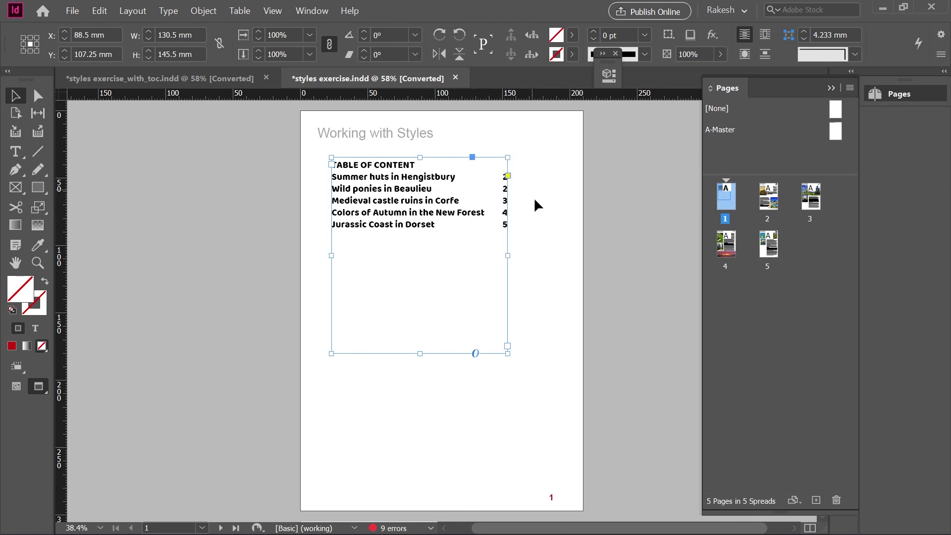
Step: Update the table of contents and reposition its frame at about X 87.375 mm, Y 107.25 mm
left_click(132, 10)
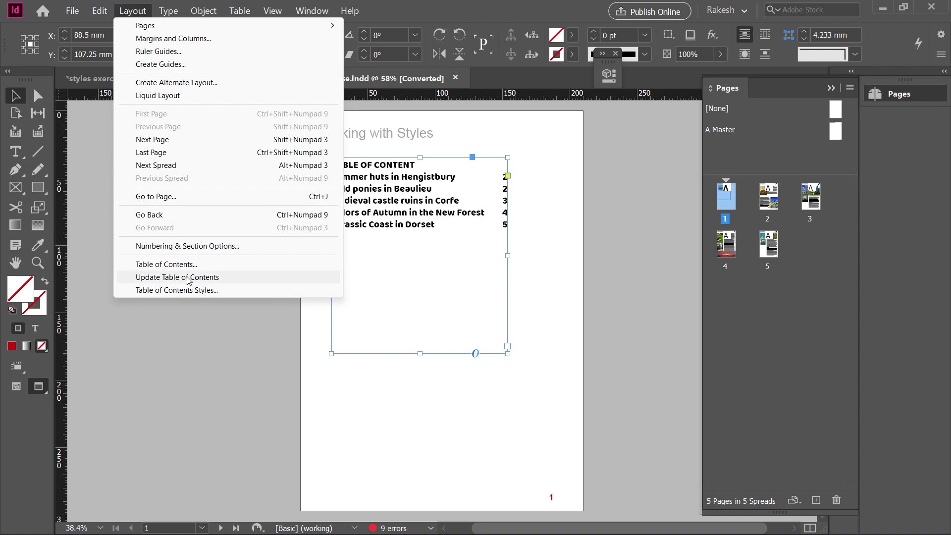
left_click(188, 278)
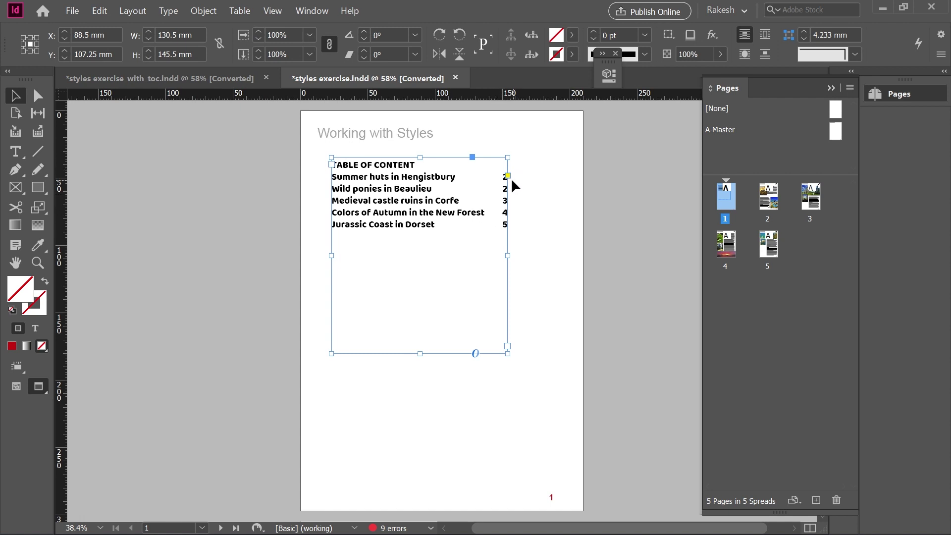
key("shift+Up")
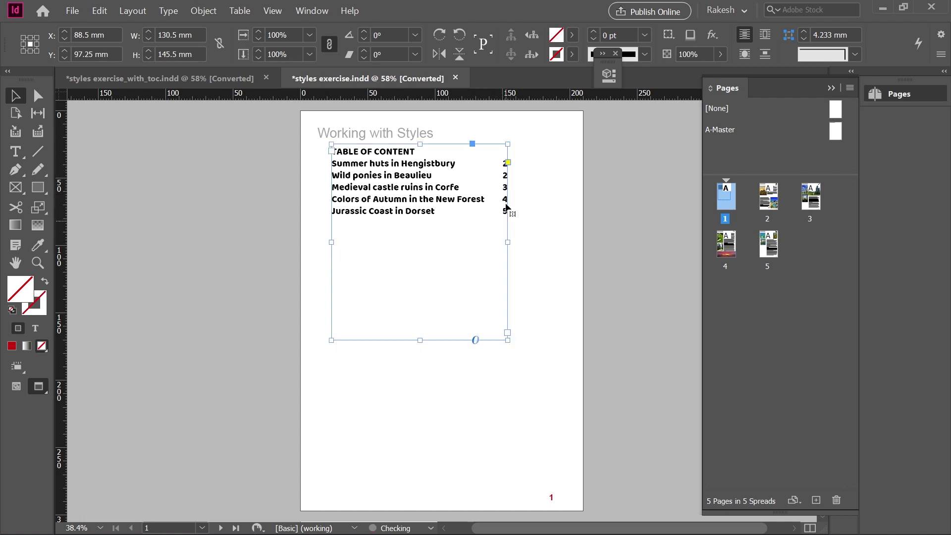
left_click_drag(409, 171, 407, 184)
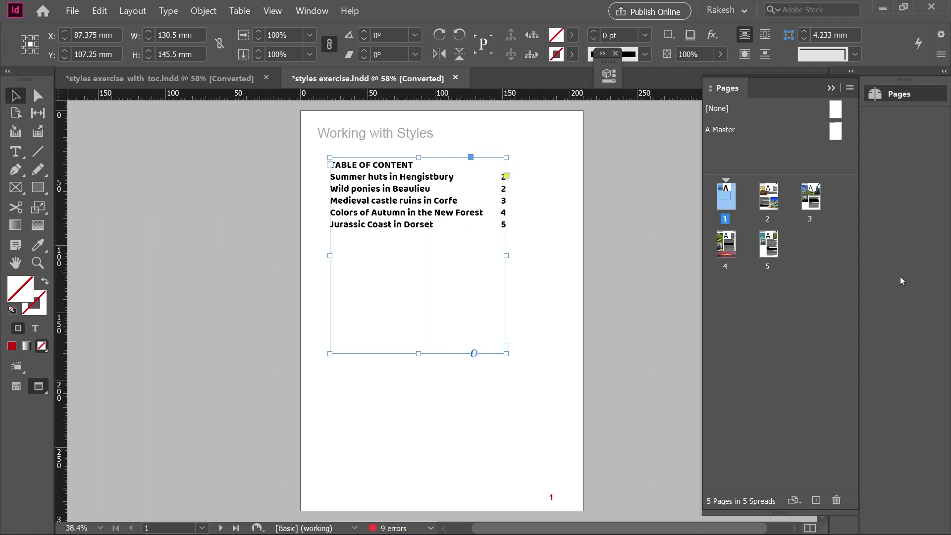
Step: Create a new character style with the BankGothic Lt BT font and the character color C=0 M=100 Y=0 K=0
left_click(845, 227)
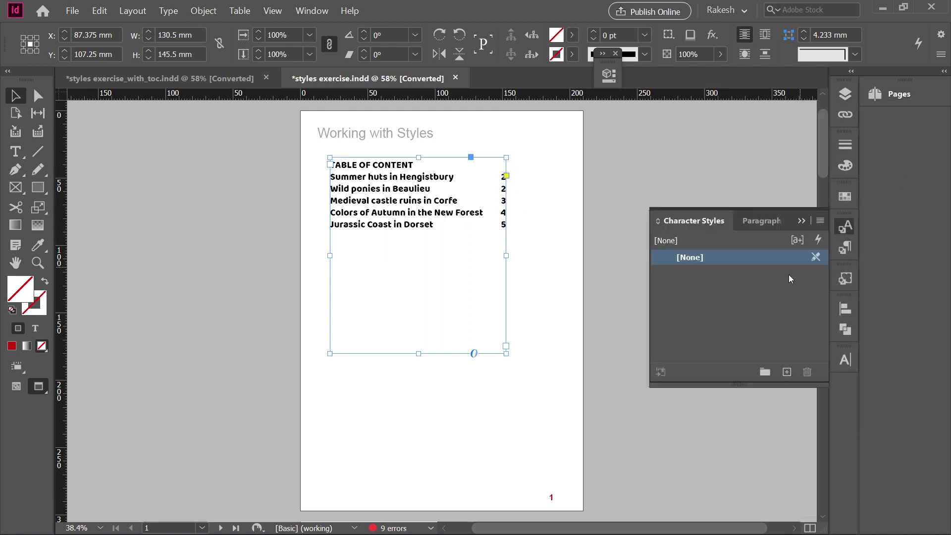
left_click(787, 372, "alt")
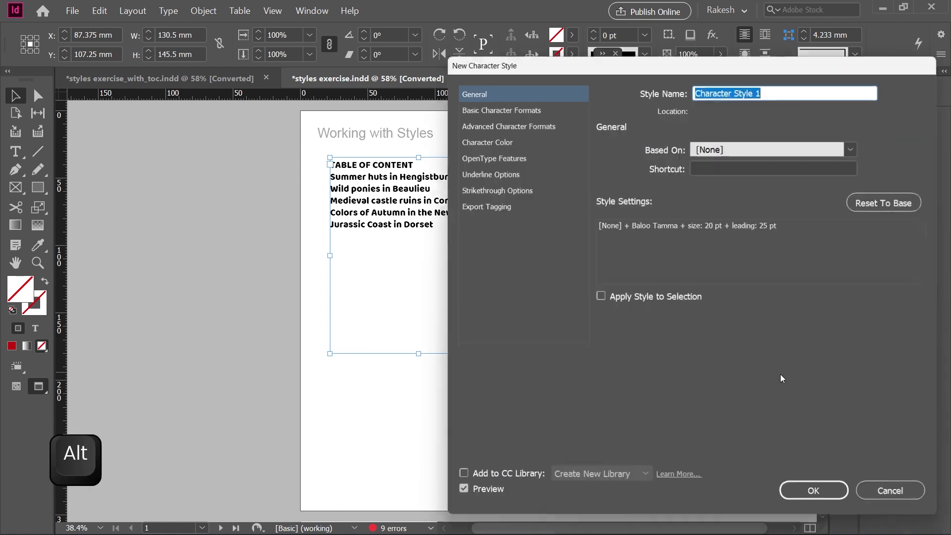
left_click(492, 108)
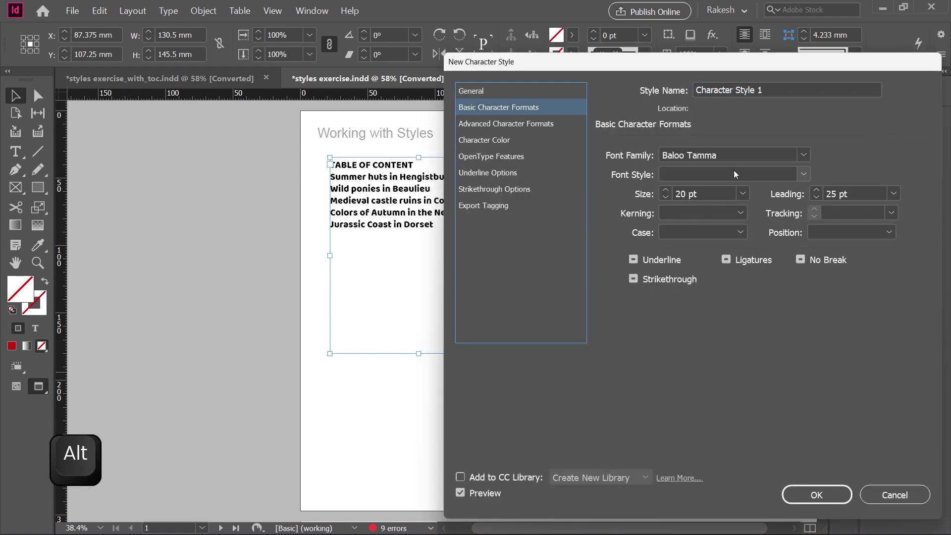
left_click(803, 155)
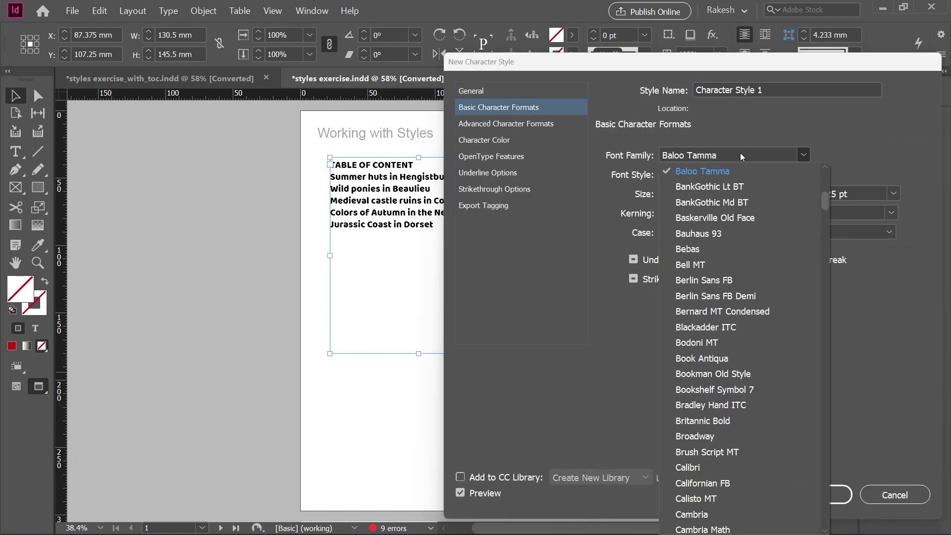
left_click(731, 188)
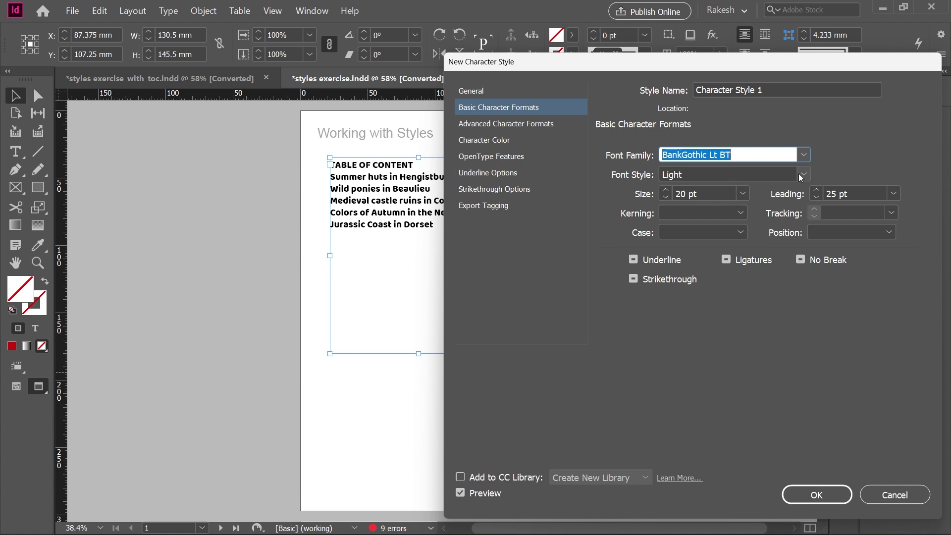
left_click(479, 142)
left_click(712, 238)
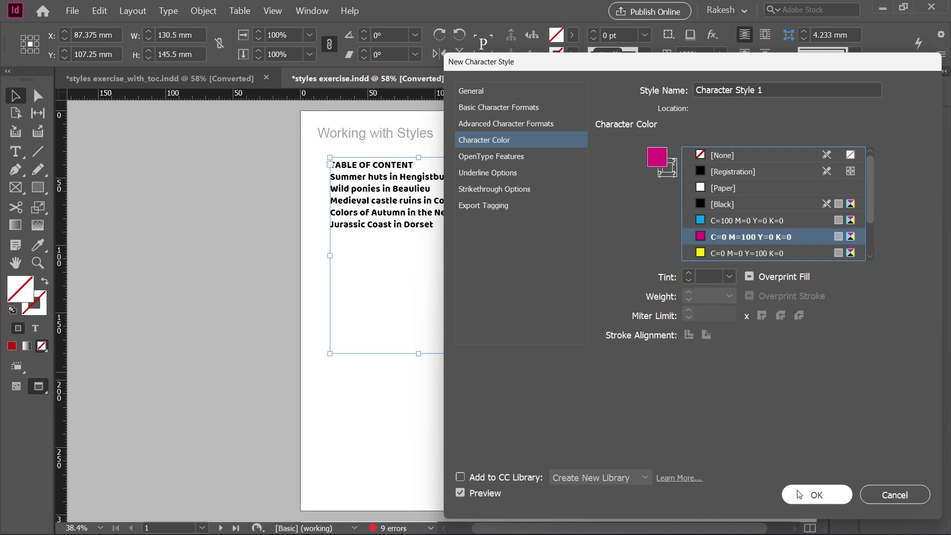
left_click(816, 494)
left_click(721, 280)
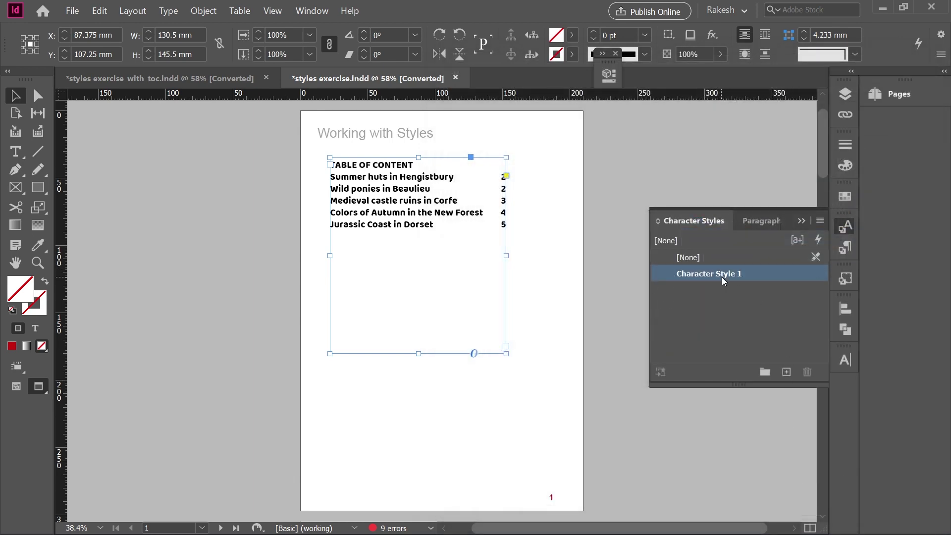
right_click(721, 279)
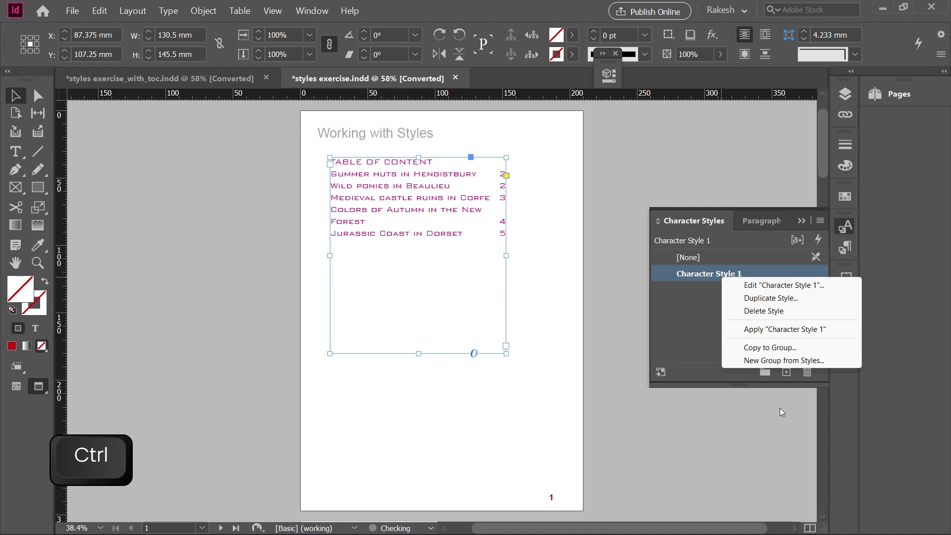
key("ctrl+z")
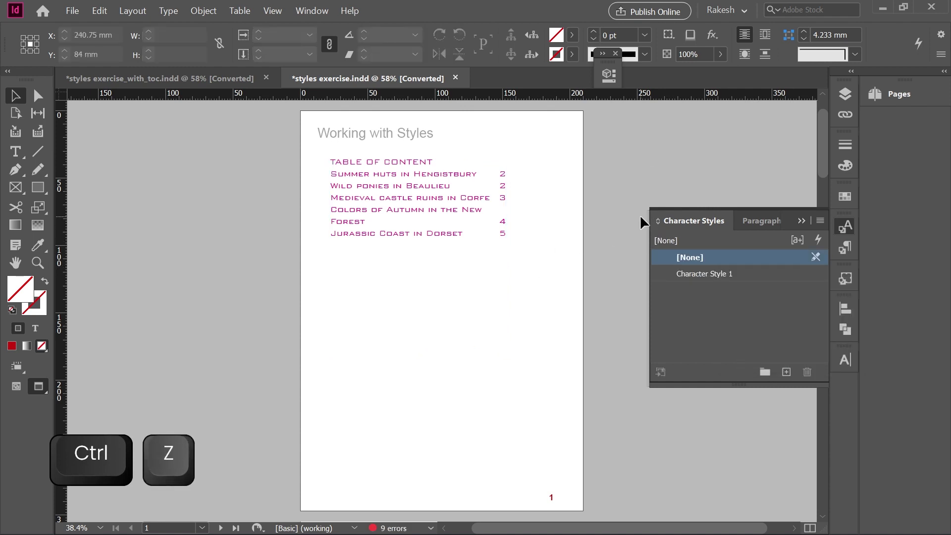
key("ctrl+z")
Step: With the table of contents frame deselected, rename Character Style 1 as Page No
right_click(730, 274)
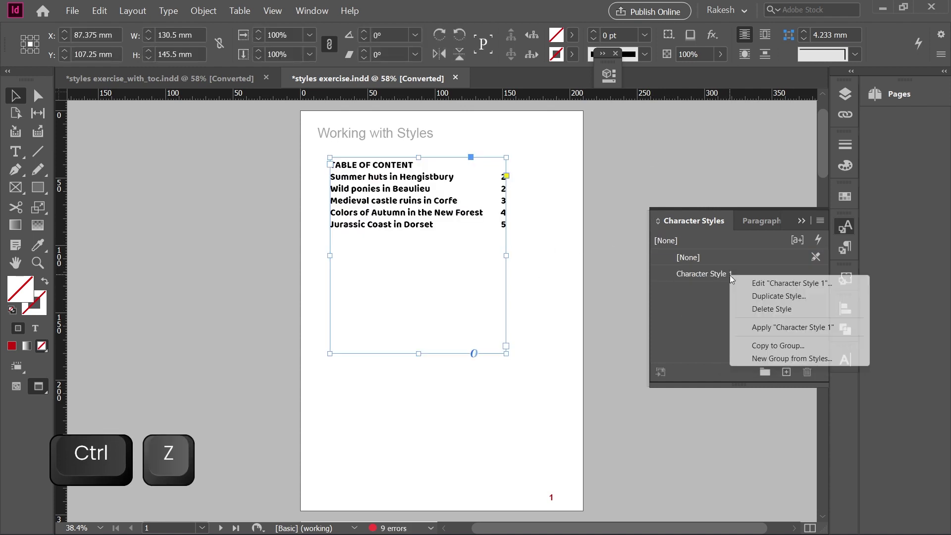
left_click(650, 184)
right_click(728, 273)
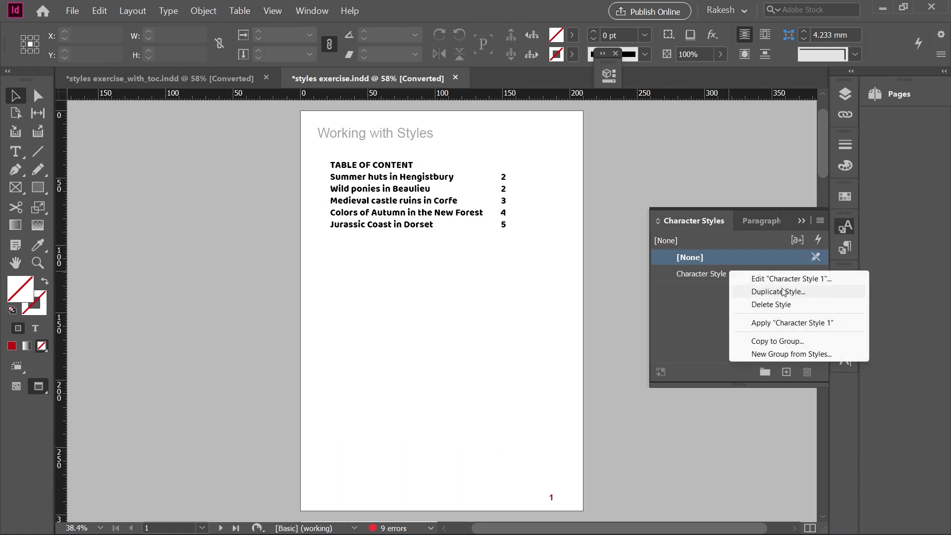
left_click(783, 278)
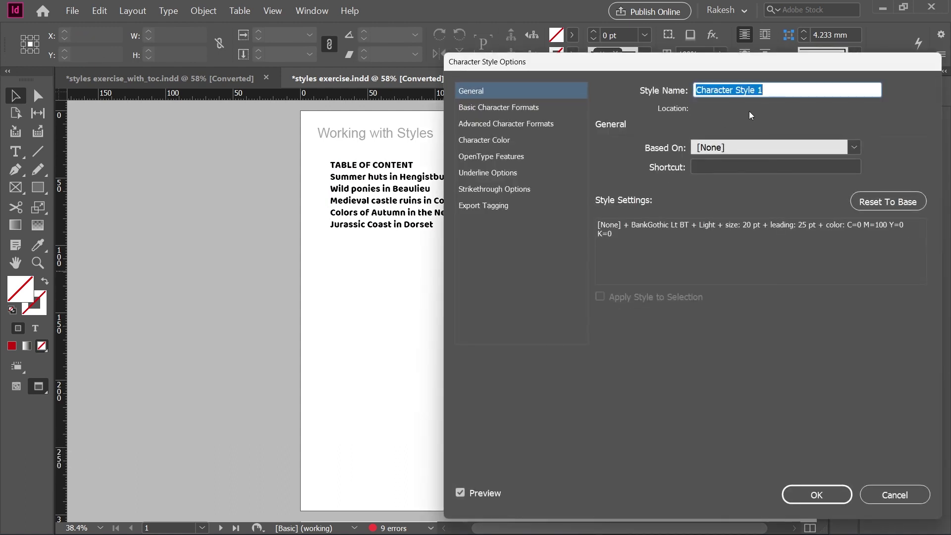
type("nUUMB")
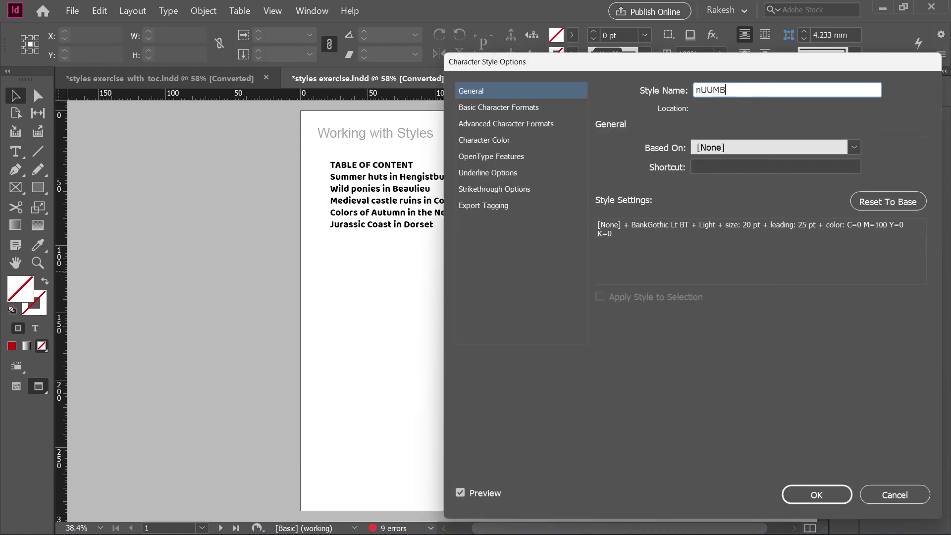
key("BackSpace")
key("BackSpace")
key("BackSpace")
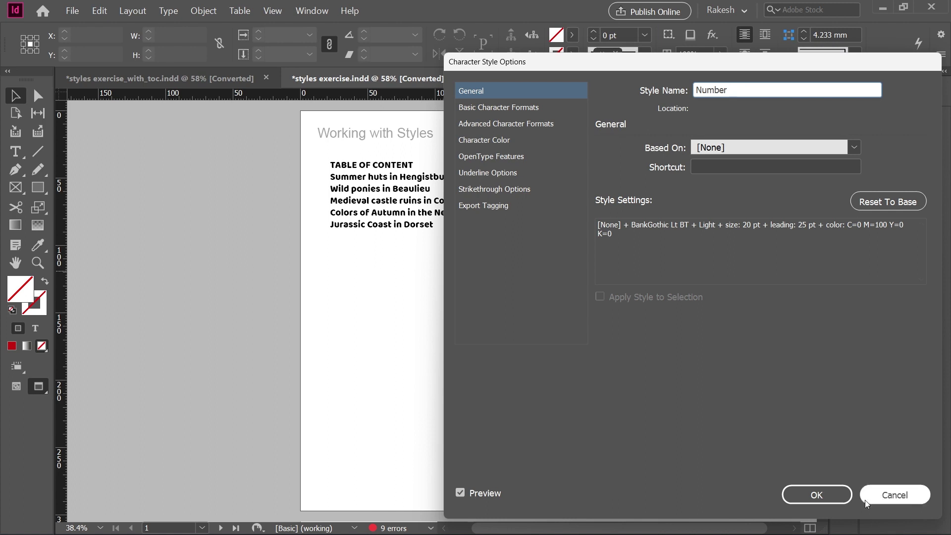
key("Home")
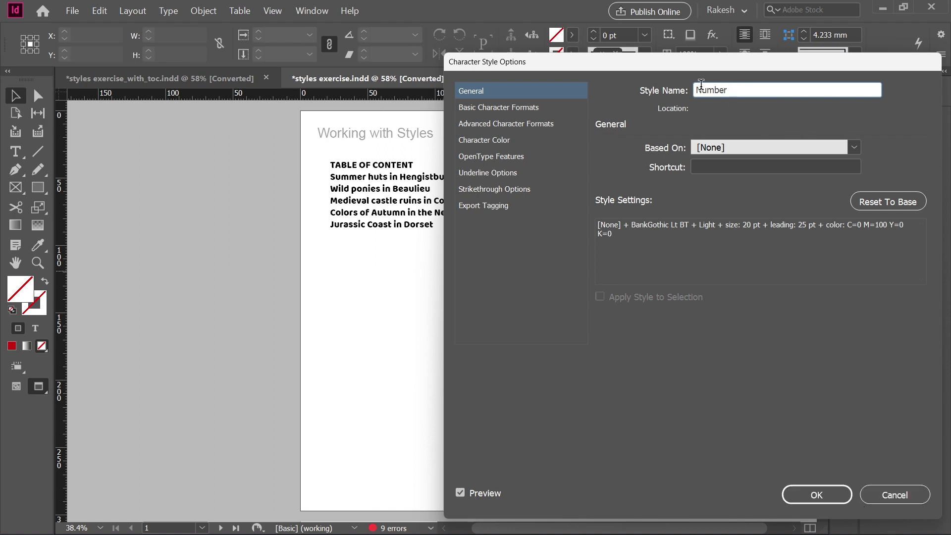
type("Page")
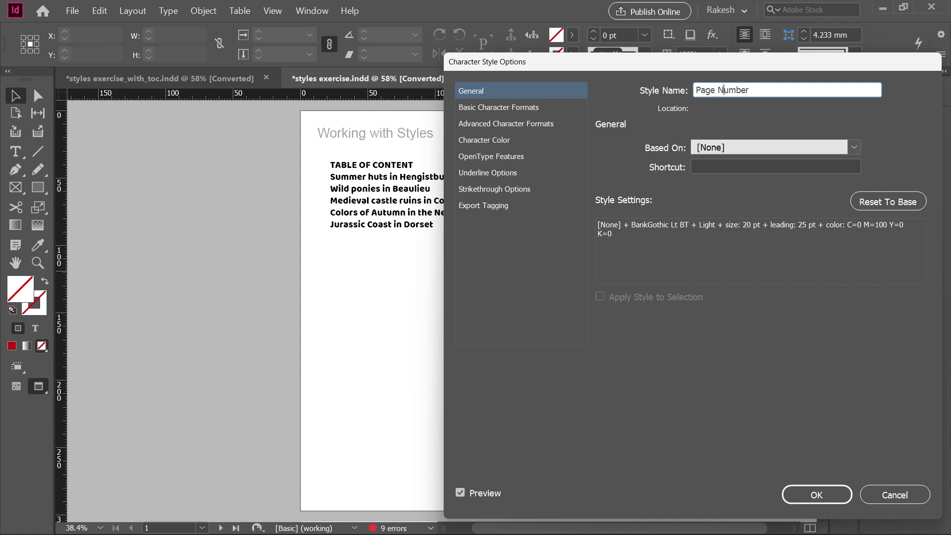
key("BackSpace")
left_click(825, 495)
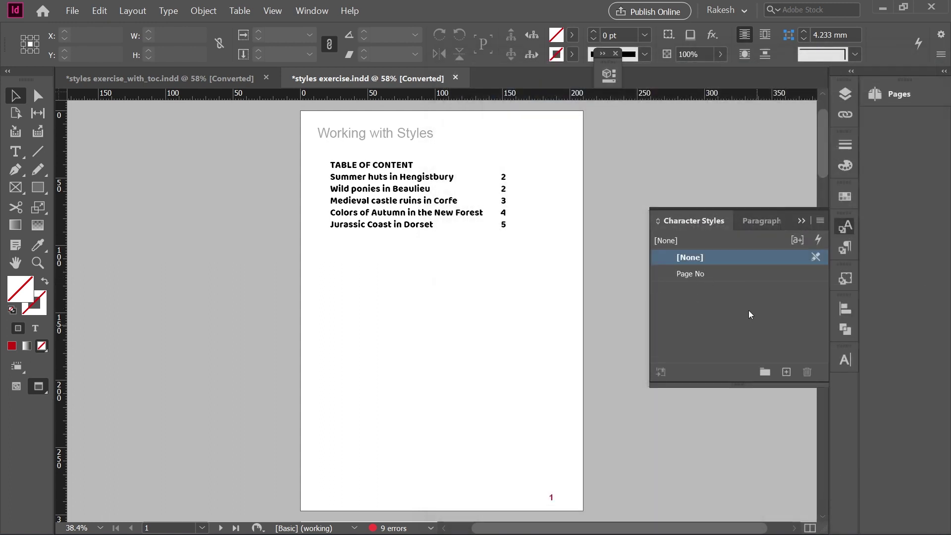
left_click(749, 310)
Step: Assign the Page No character style to the page numbers of the Heading entries and replace the existing table of contents
left_click(488, 219)
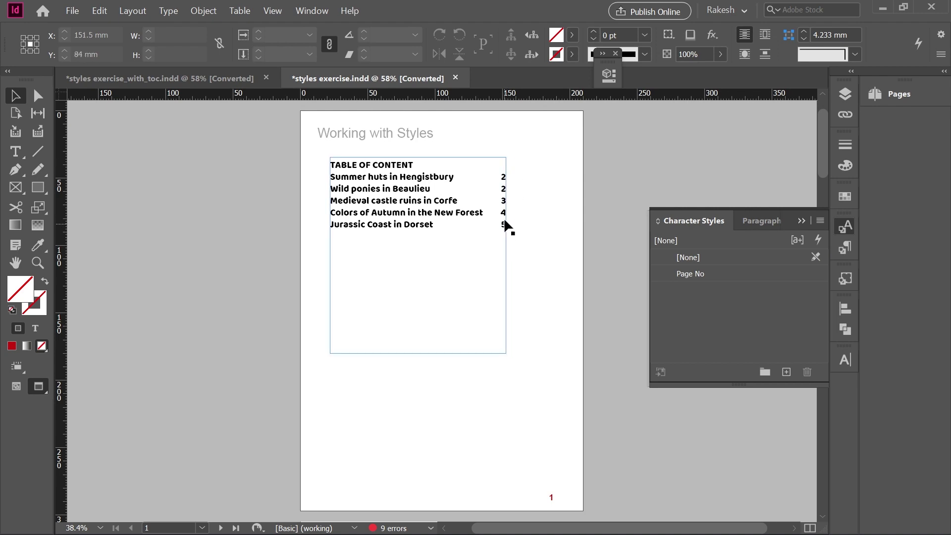
left_click(468, 195)
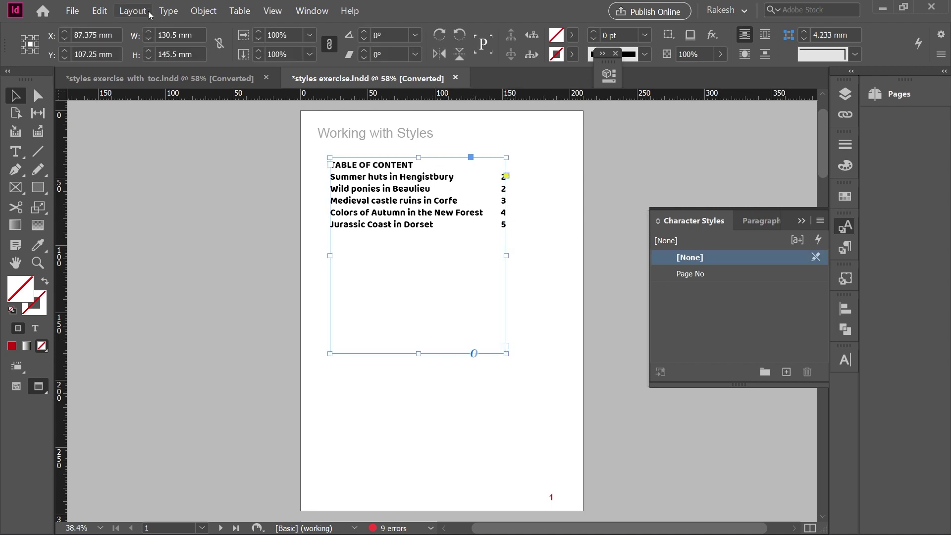
left_click(149, 11)
left_click(149, 263)
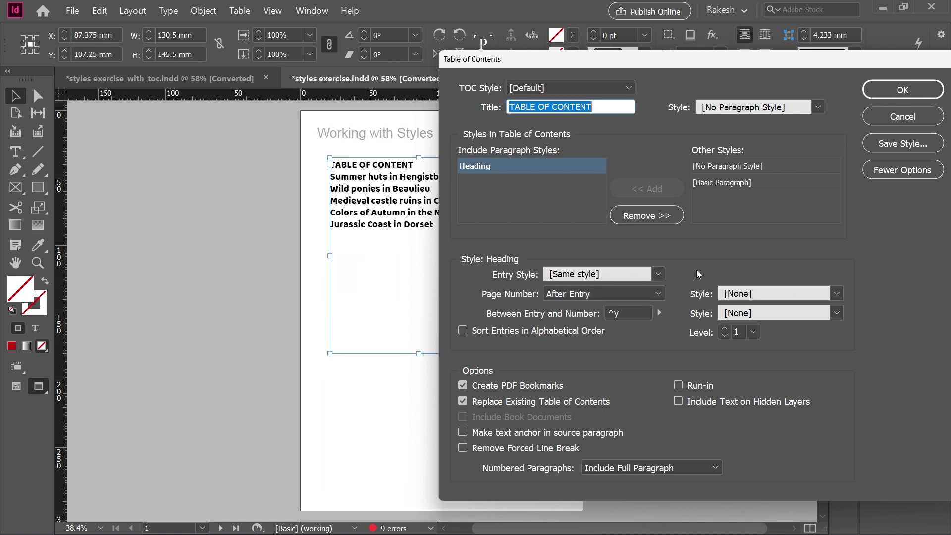
left_click(658, 275)
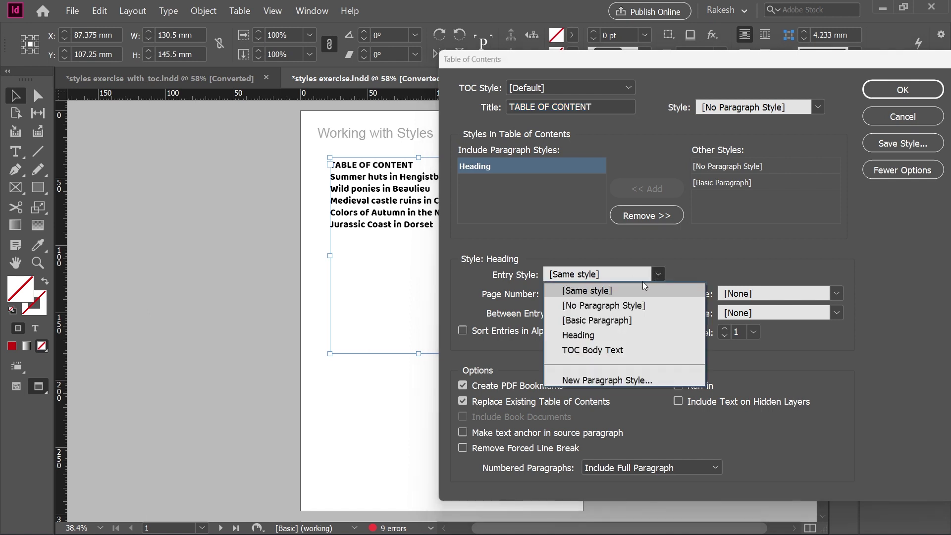
left_click(755, 191)
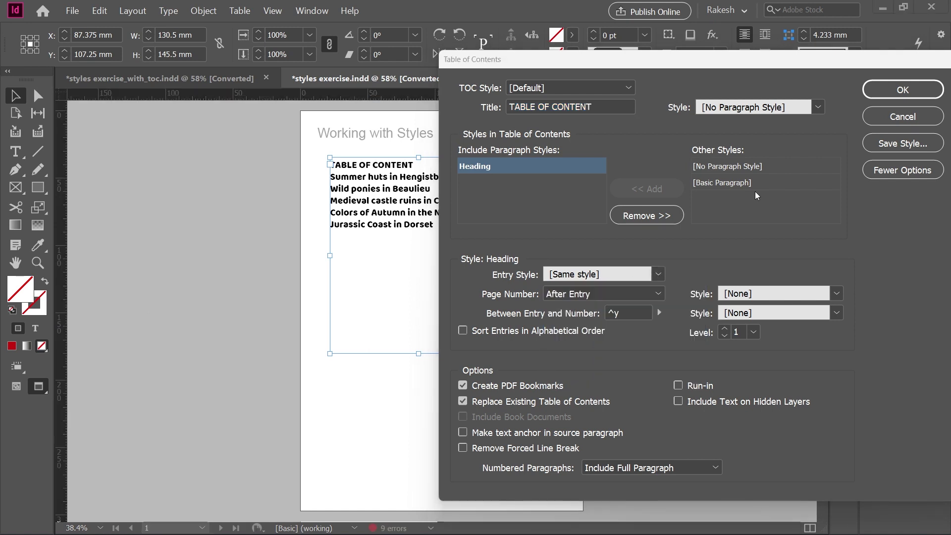
left_click(815, 295)
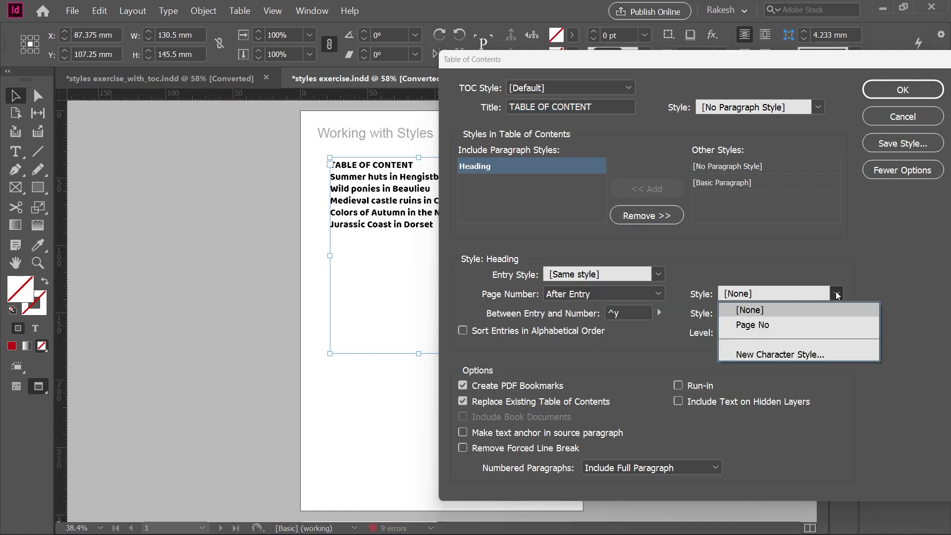
left_click(758, 325)
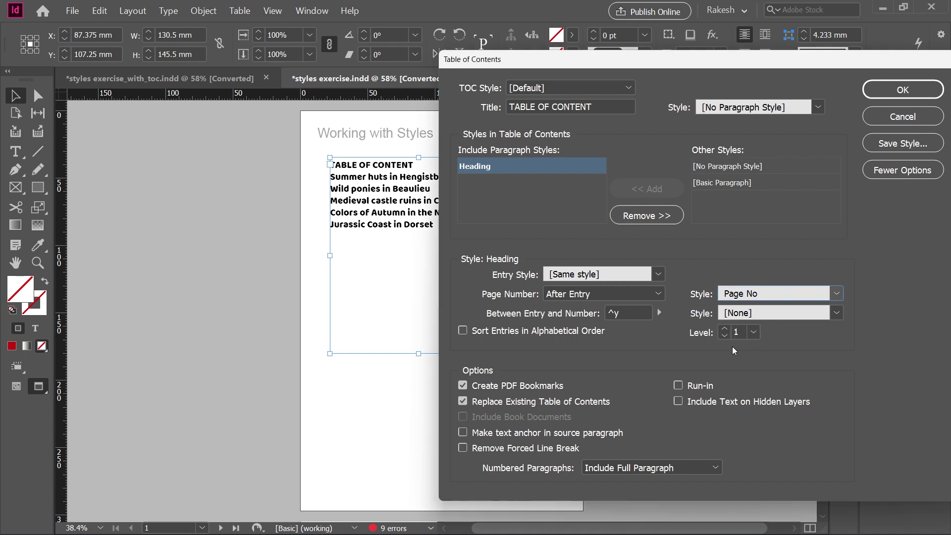
left_click(901, 92)
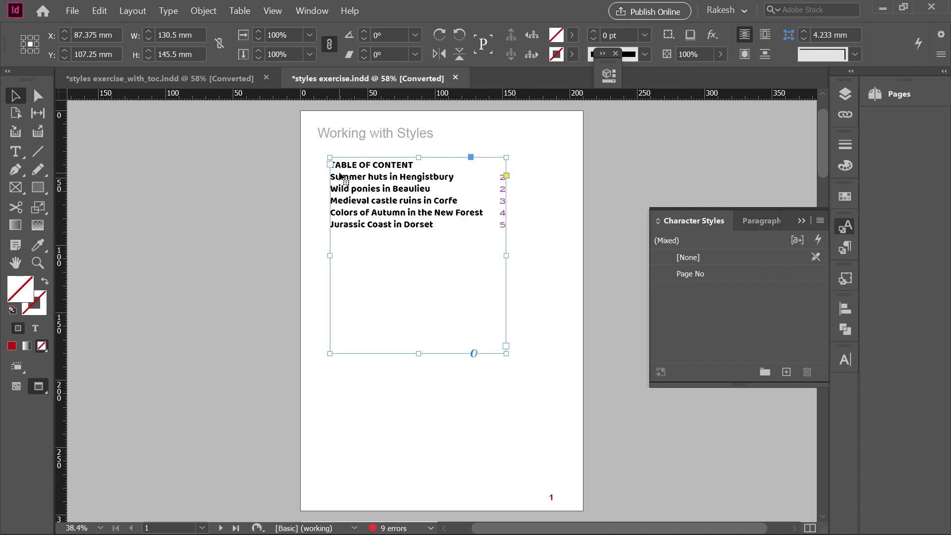
Step: Place the page numbers before the entries and regenerate the table of contents
left_click(132, 11)
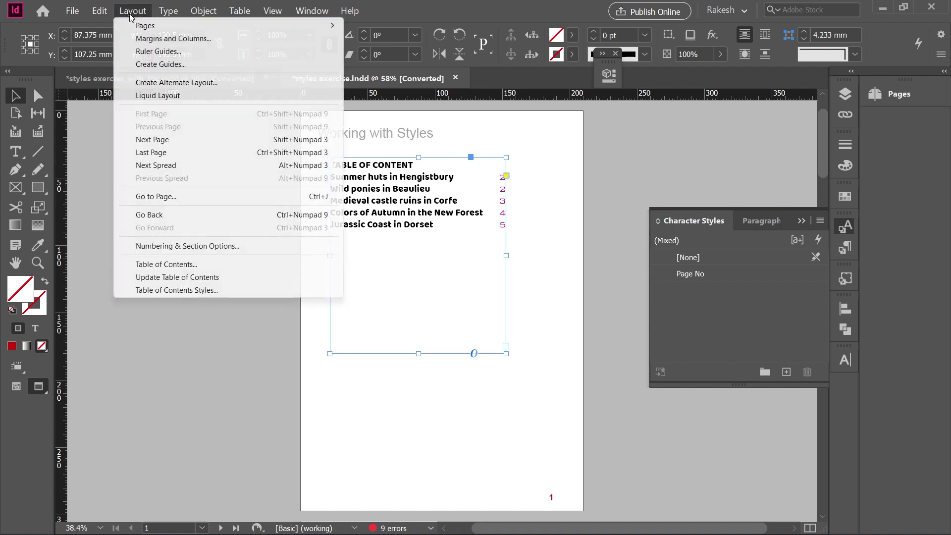
left_click(143, 261)
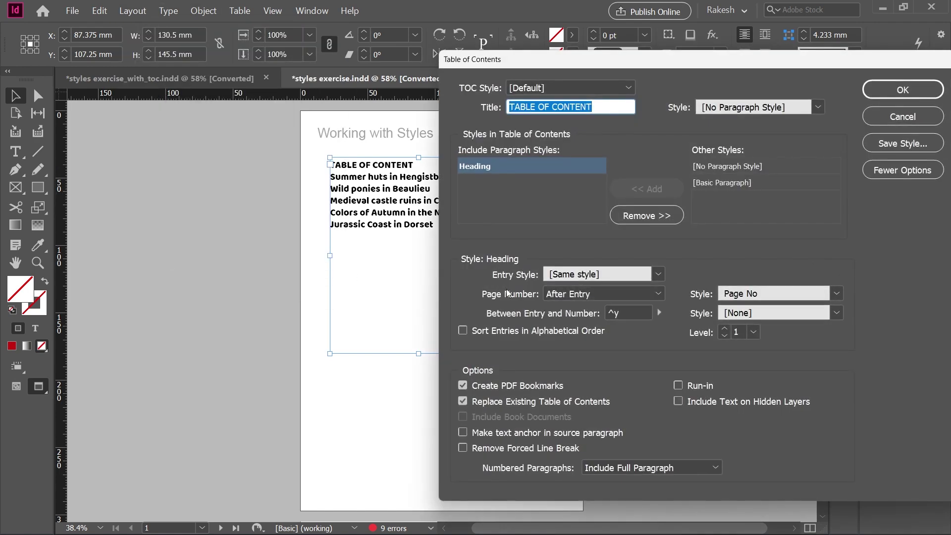
left_click(594, 291)
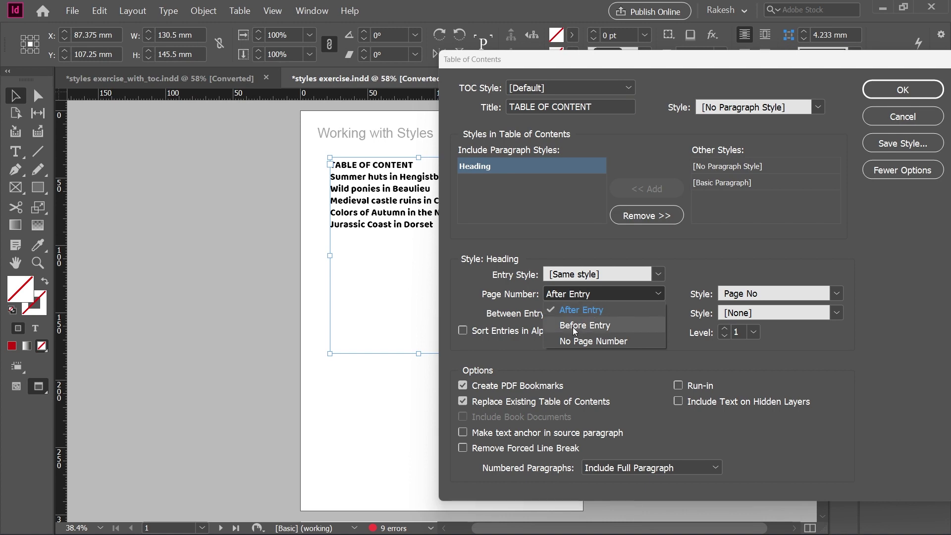
left_click(587, 326)
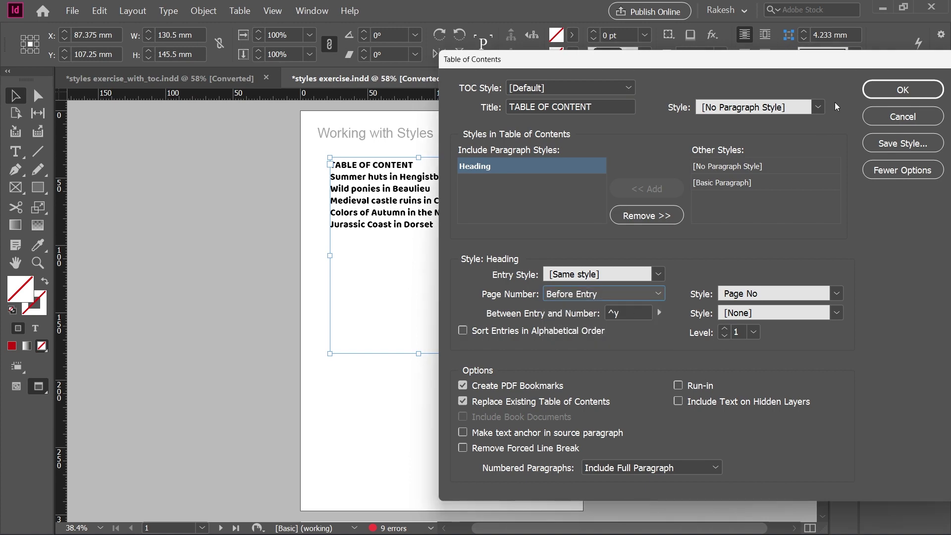
left_click(867, 93)
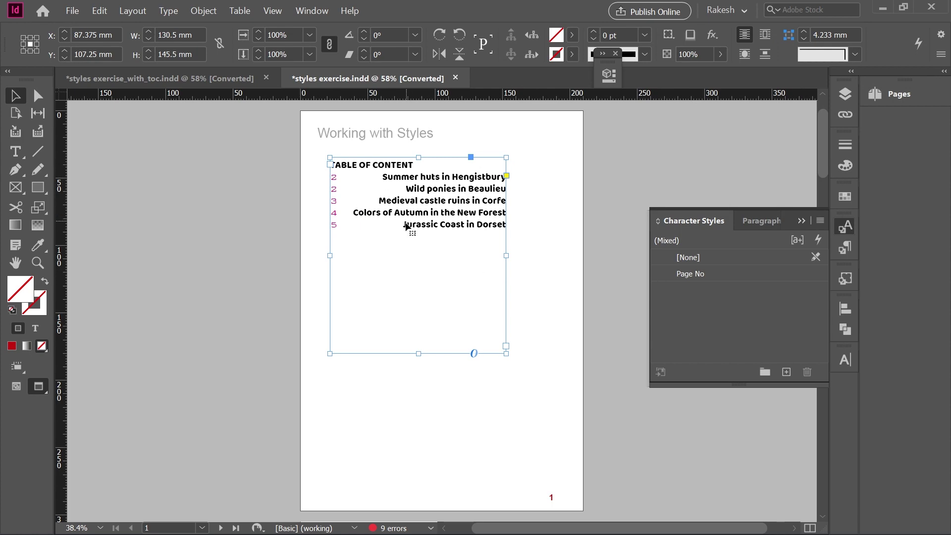
Step: Set the page number position back to After Entry and regenerate the table of contents
left_click(133, 11)
left_click(166, 264)
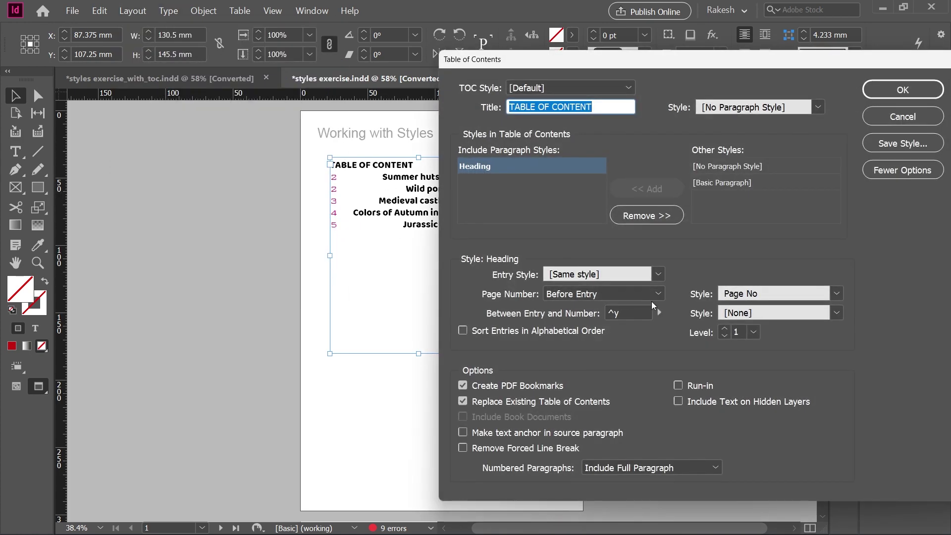
left_click(652, 293)
left_click(590, 309)
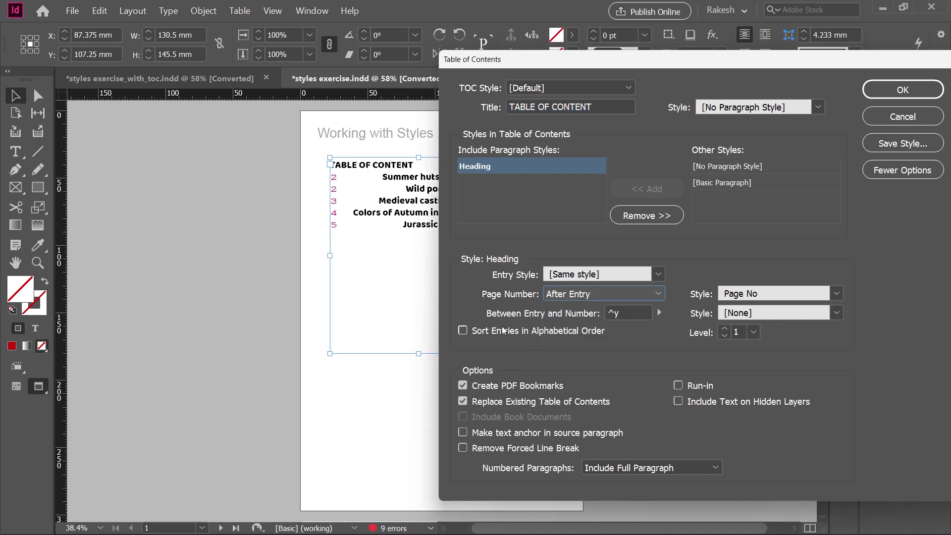
left_click(902, 90)
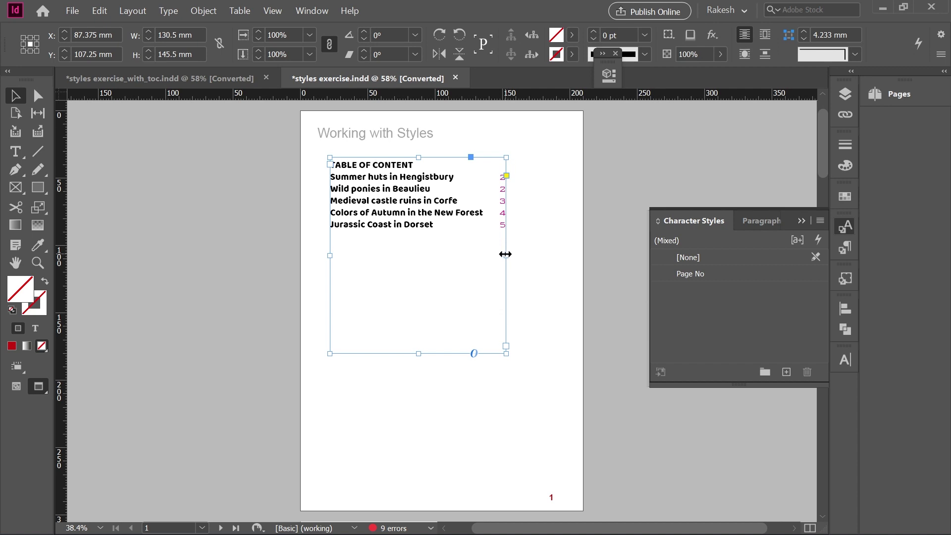
Step: Widen the table of contents frame to about 162 mm by moving its right edge outward
left_click_drag(506, 254, 535, 254)
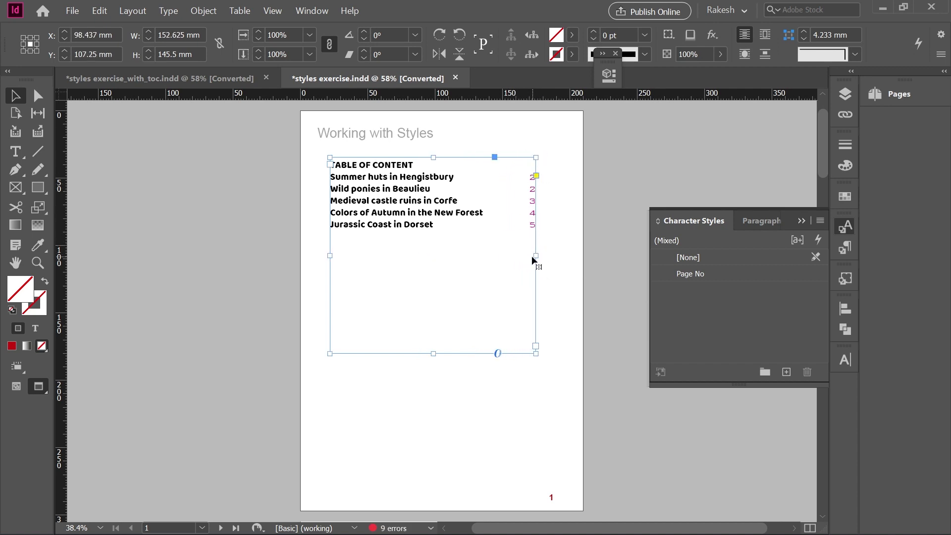
left_click_drag(536, 255, 549, 255)
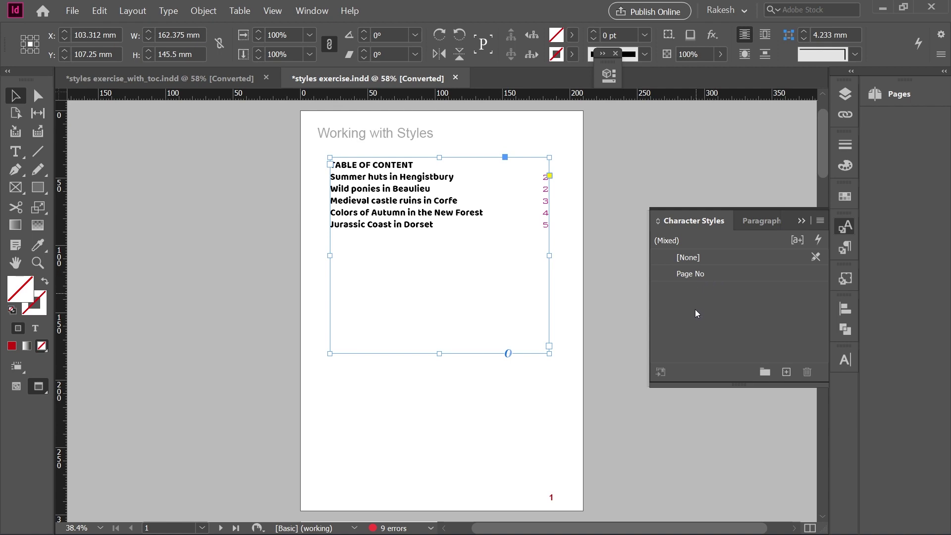
Step: With the table of contents frame deselected, start a new character style named dots with a 3 pt underline
left_click(786, 373, "alt")
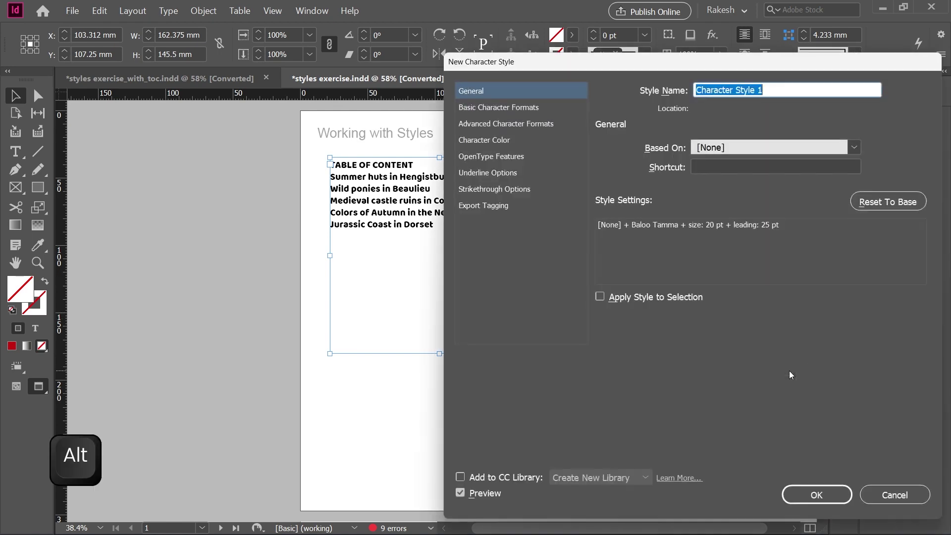
left_click(889, 493)
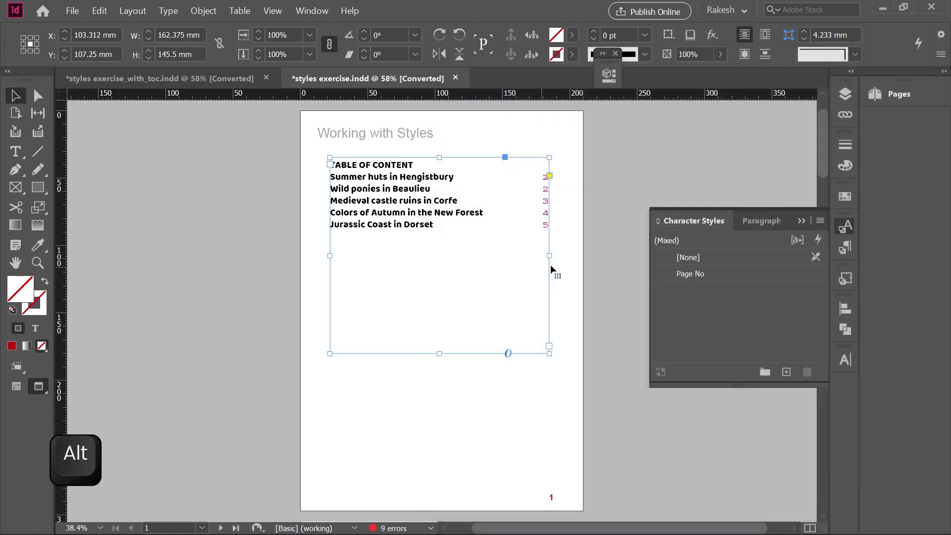
left_click(645, 329)
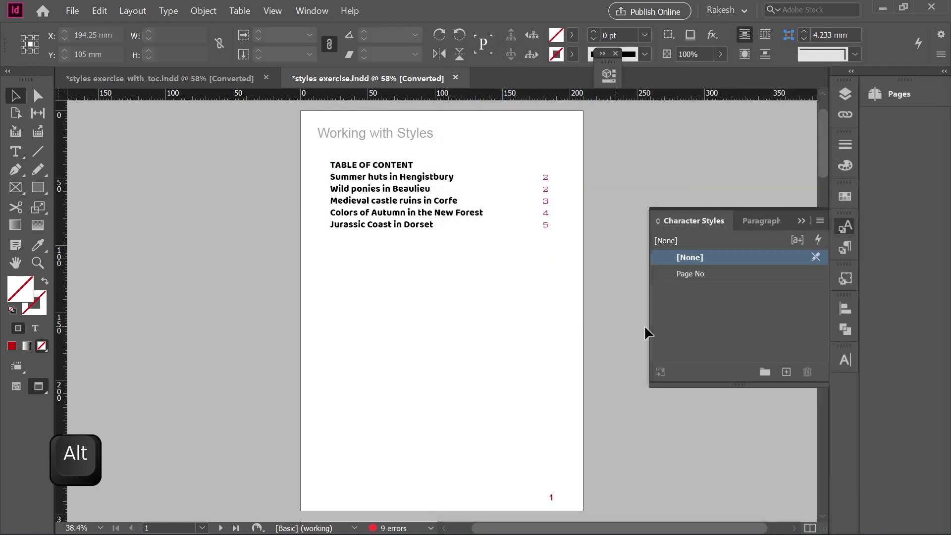
left_click(785, 372, "alt")
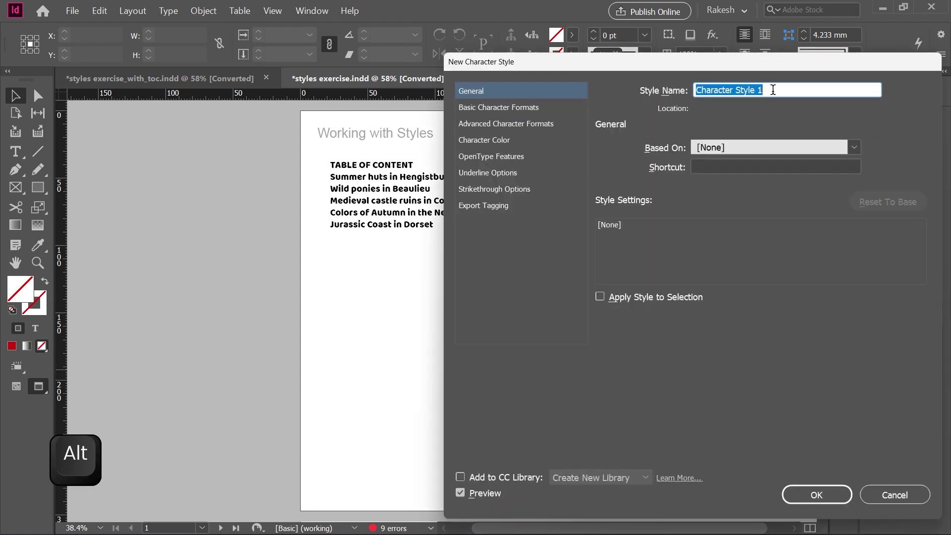
type("dotsx")
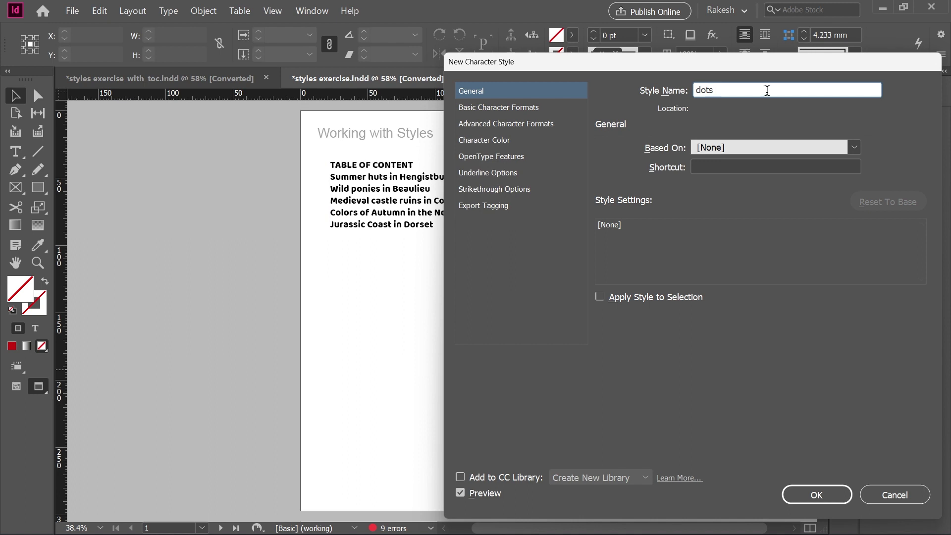
left_click(476, 173)
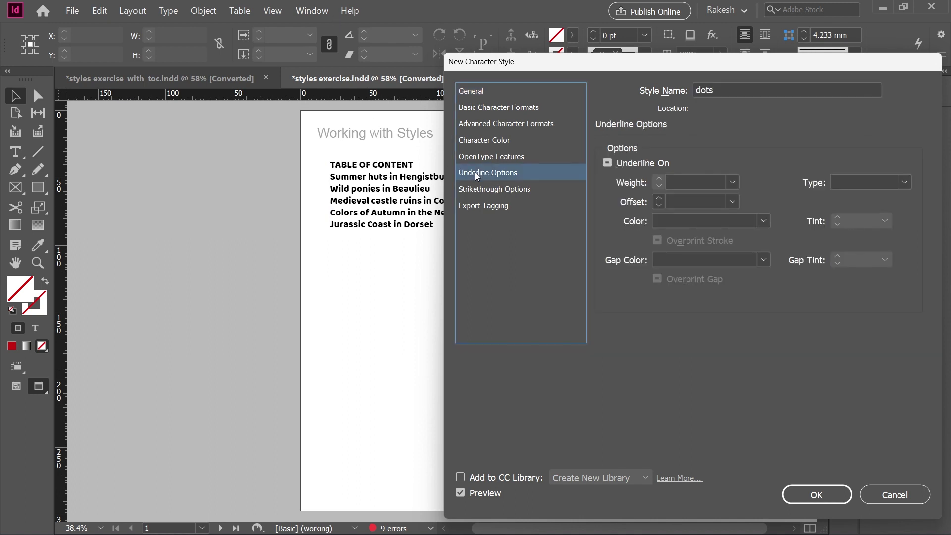
left_click(607, 164)
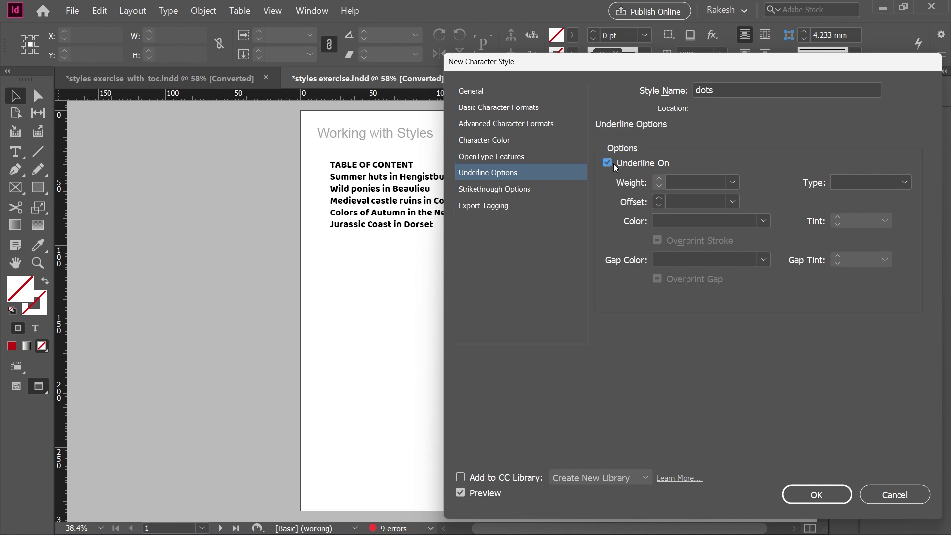
left_click(732, 182)
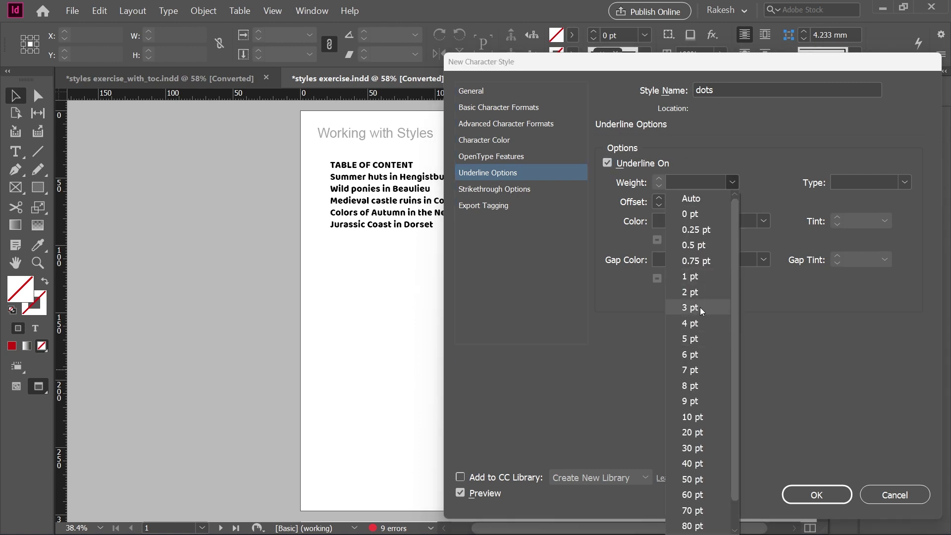
left_click(700, 307)
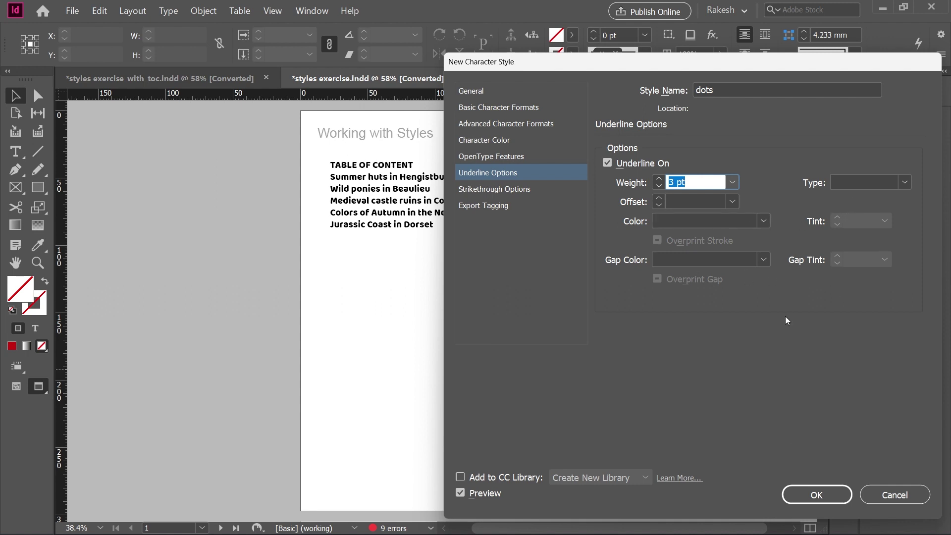
Step: Set the dots style's underline color to C=0 M=100 Y=0 K=0 and save the style
left_click(763, 260)
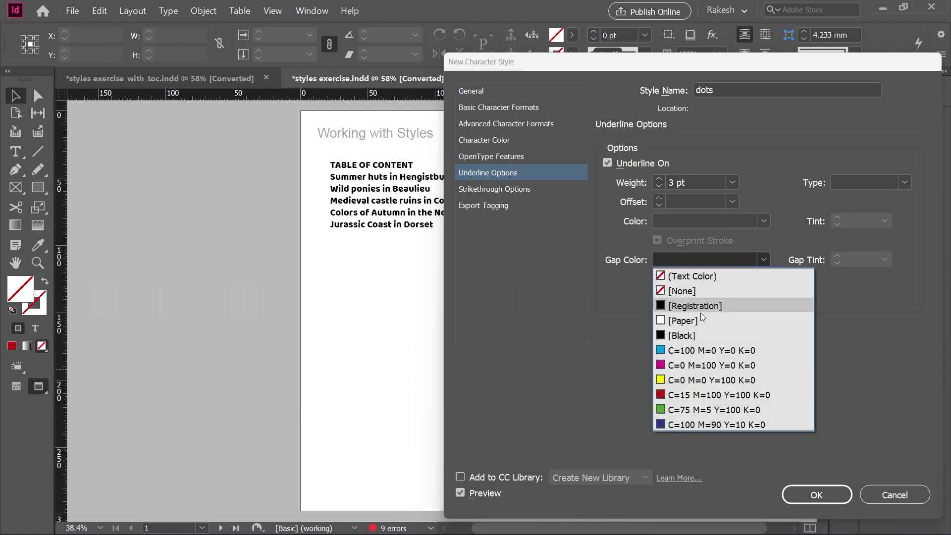
left_click_drag(589, 69, 696, 79)
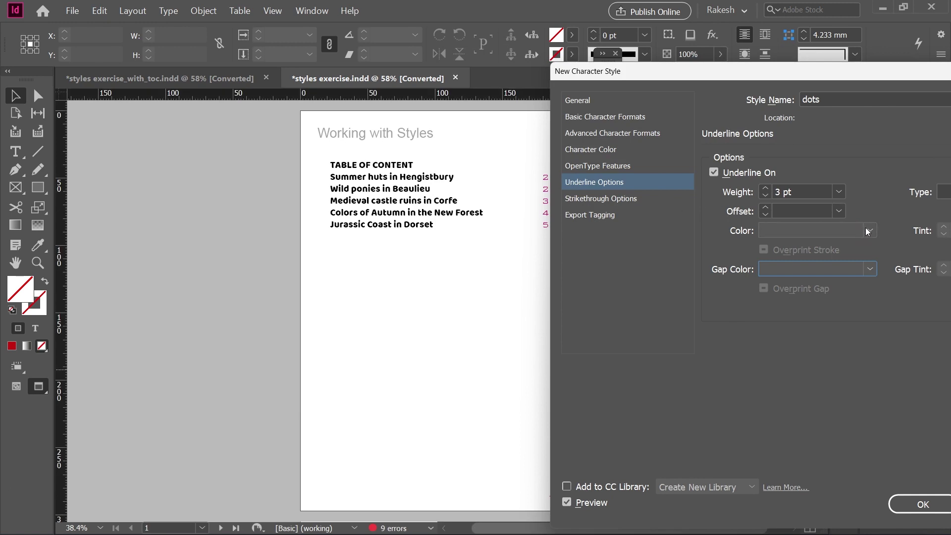
left_click(812, 230)
left_click(794, 337)
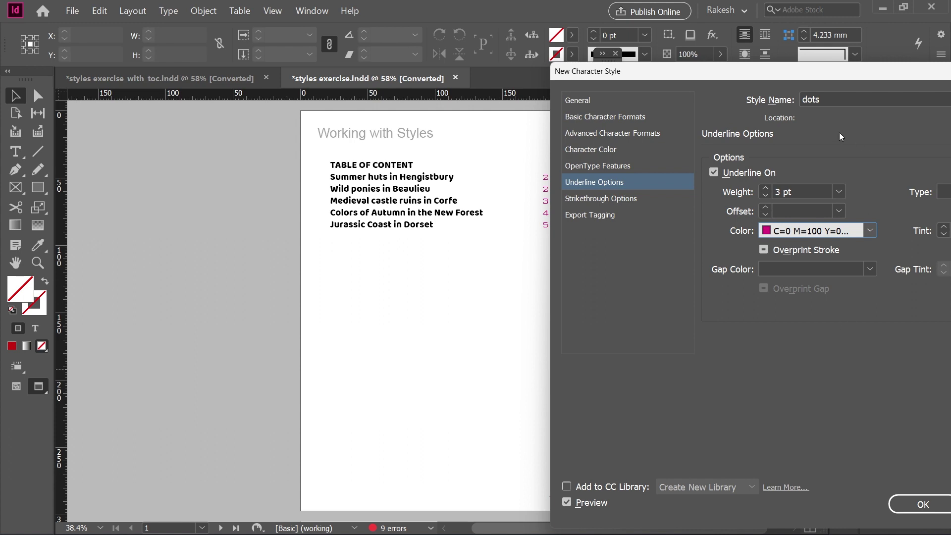
left_click_drag(837, 73, 736, 67)
left_click(807, 495)
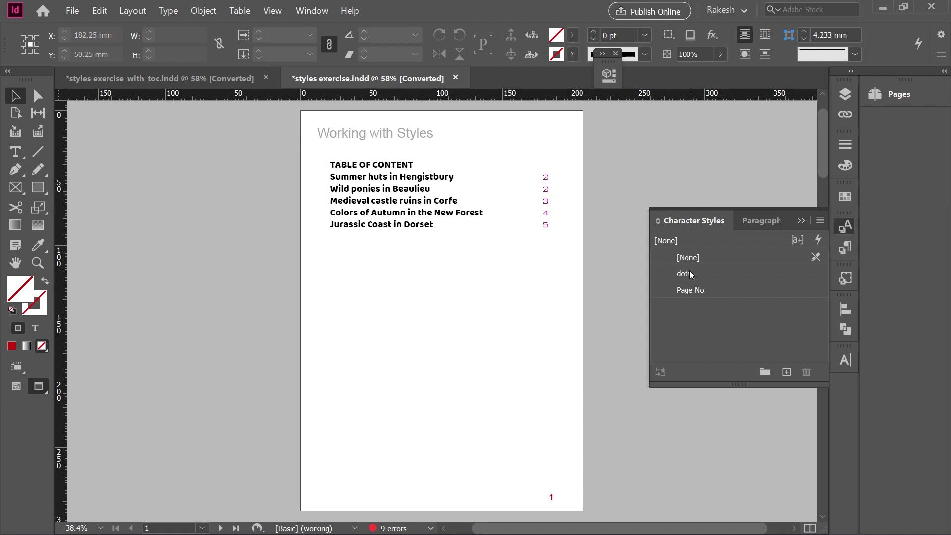
Step: Assign the dots character style to the space between entry and number and regenerate the table of contents
left_click(547, 184)
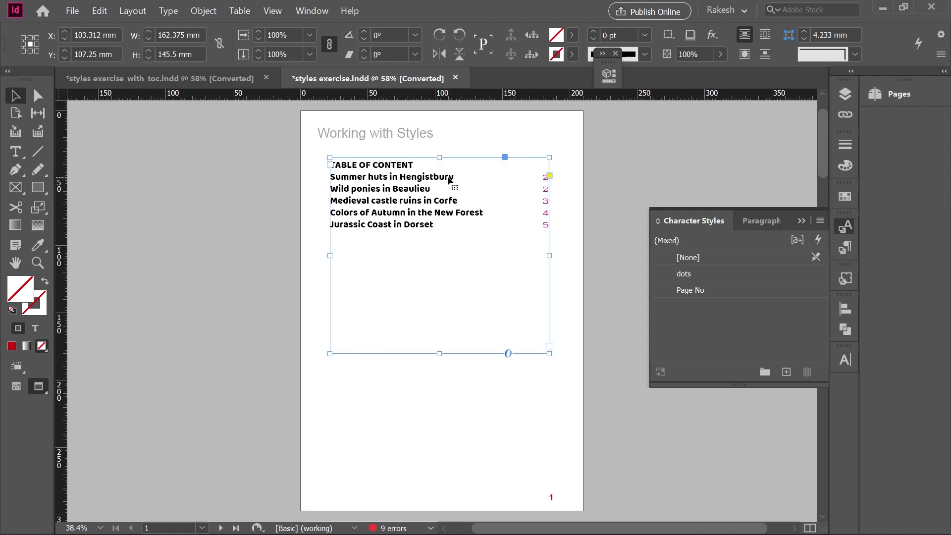
left_click(133, 11)
left_click(148, 263)
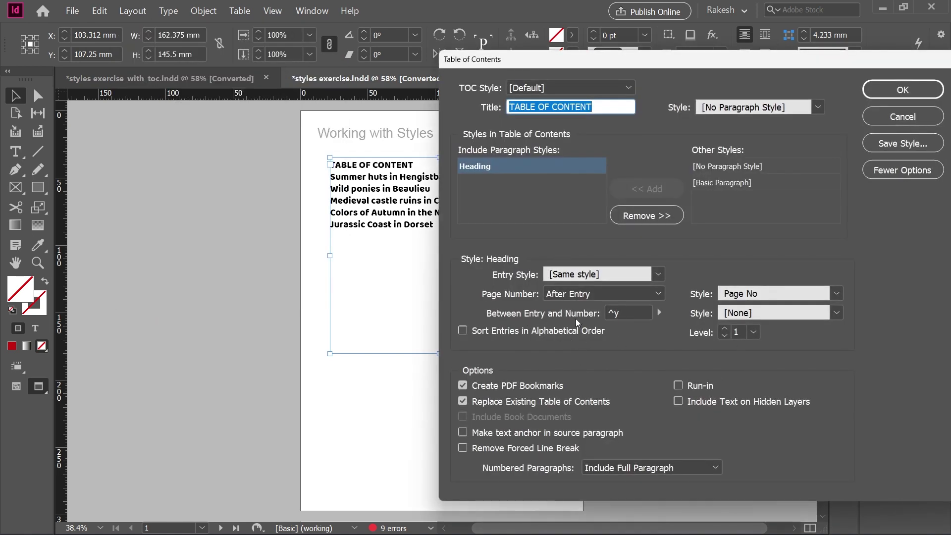
left_click_drag(488, 57, 631, 82)
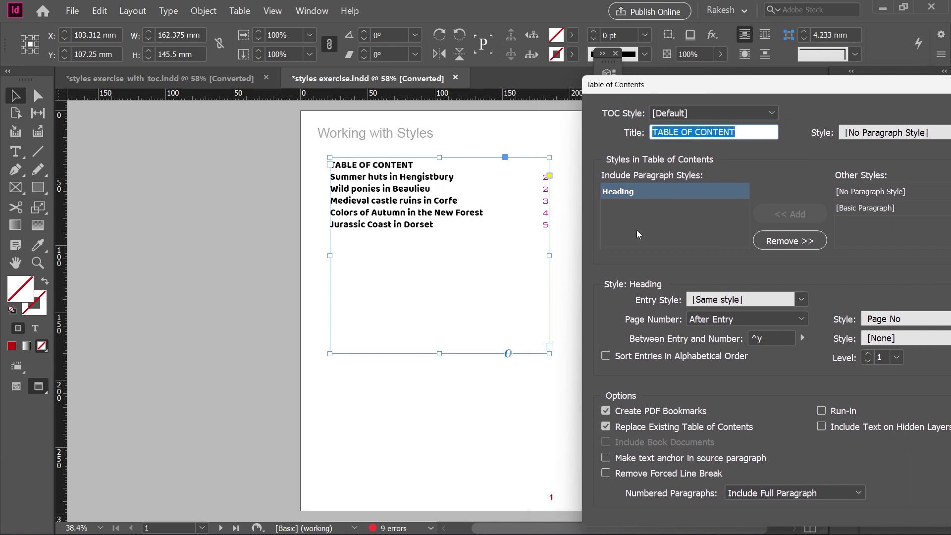
left_click_drag(705, 94, 544, 46)
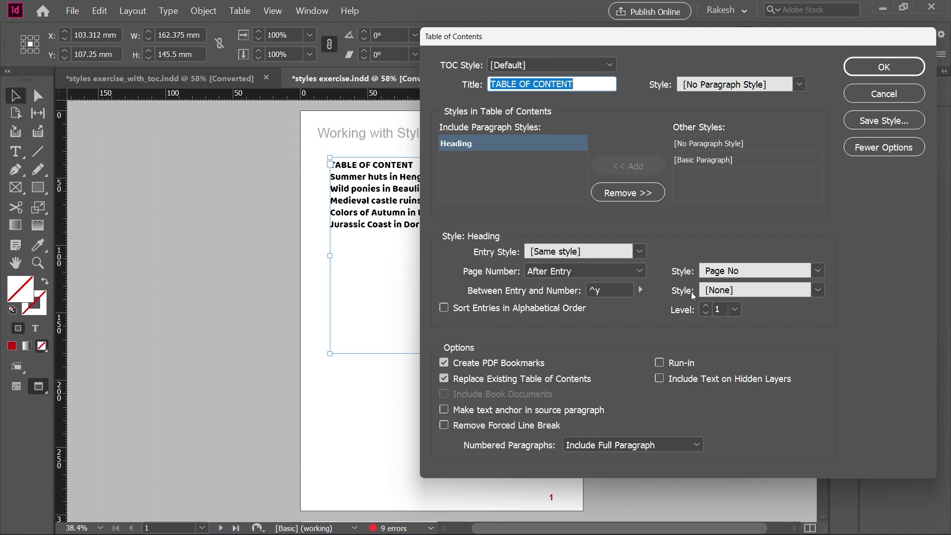
left_click(817, 290)
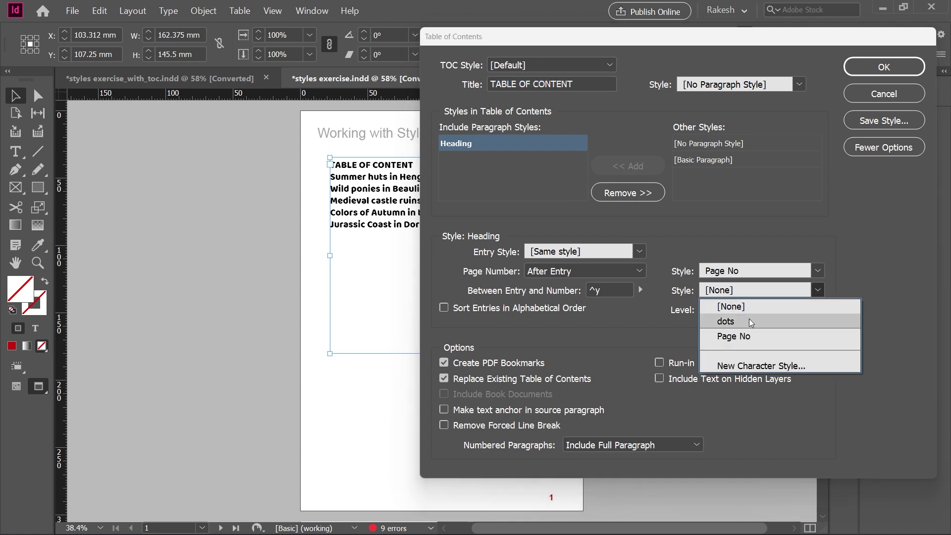
left_click(837, 319)
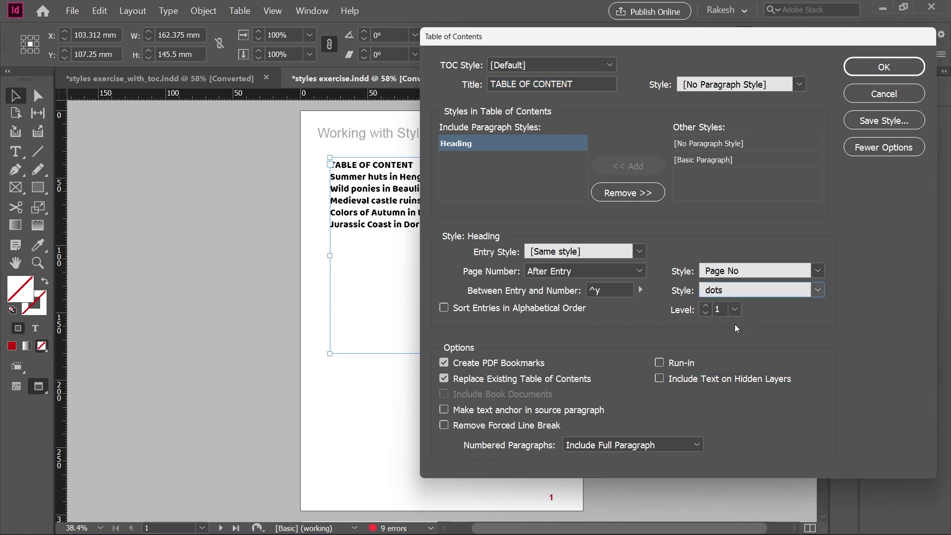
left_click(871, 67)
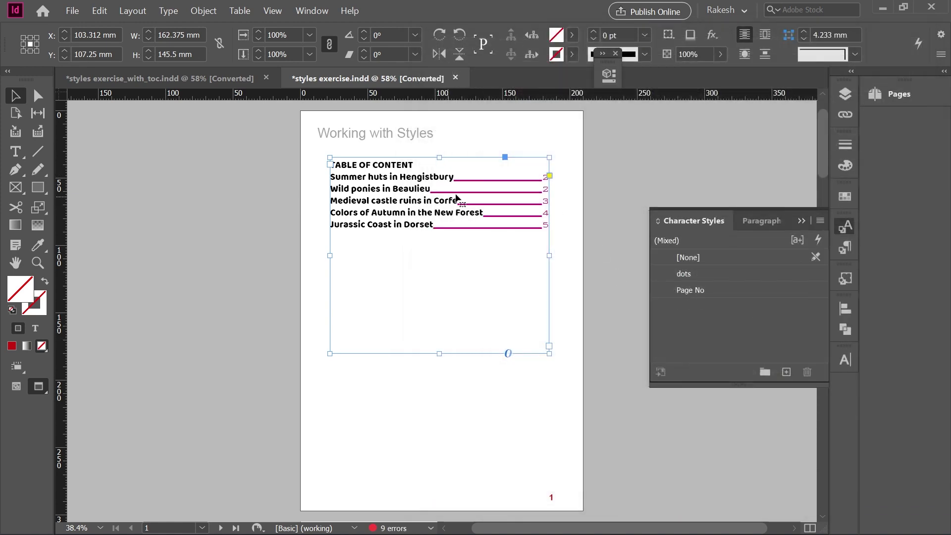
Step: Edit the dots character style's underline to a weight of 1 pt and an offset of 0 pt
left_click(706, 277)
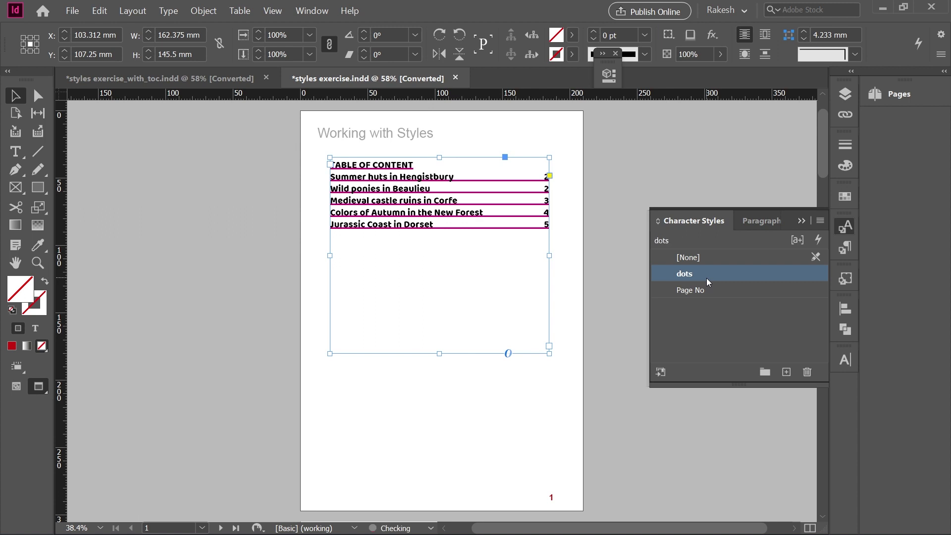
key("ctrl+z")
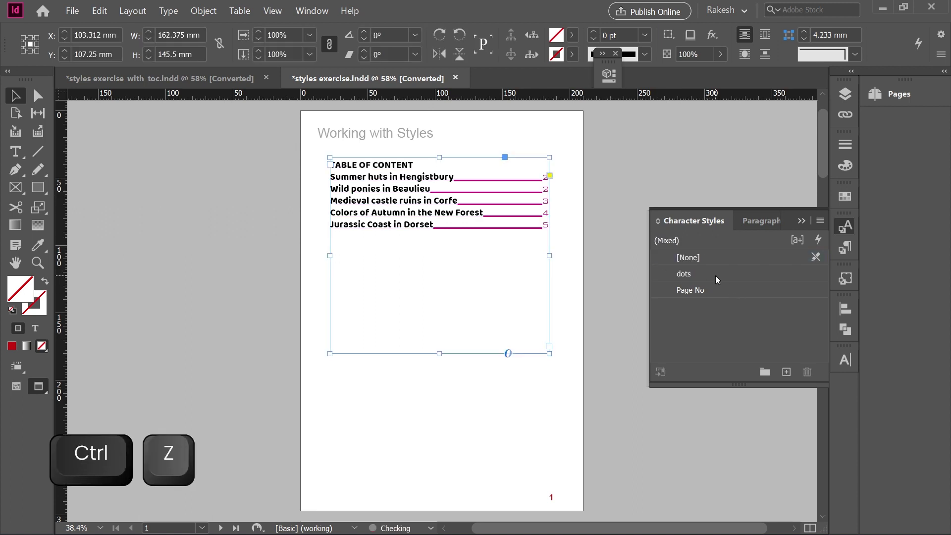
right_click(714, 275)
left_click(744, 281)
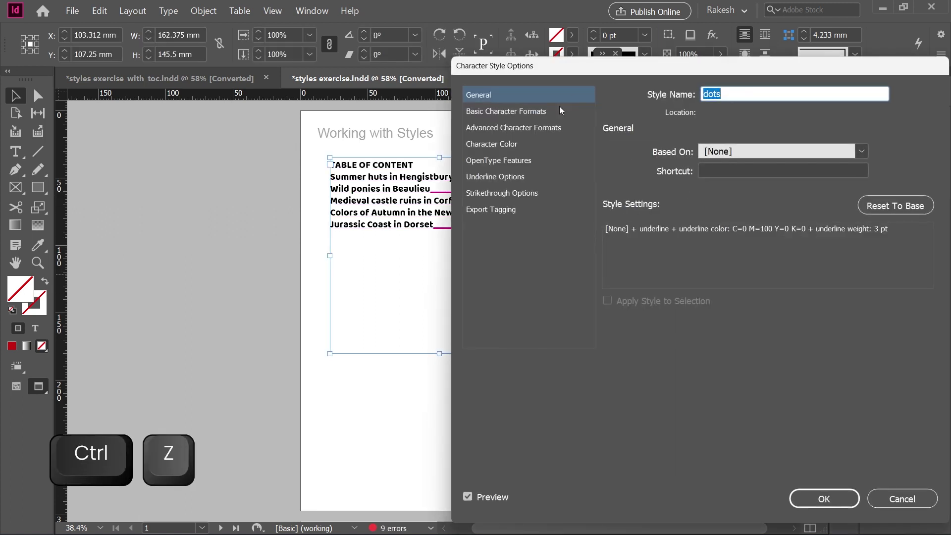
left_click(493, 177)
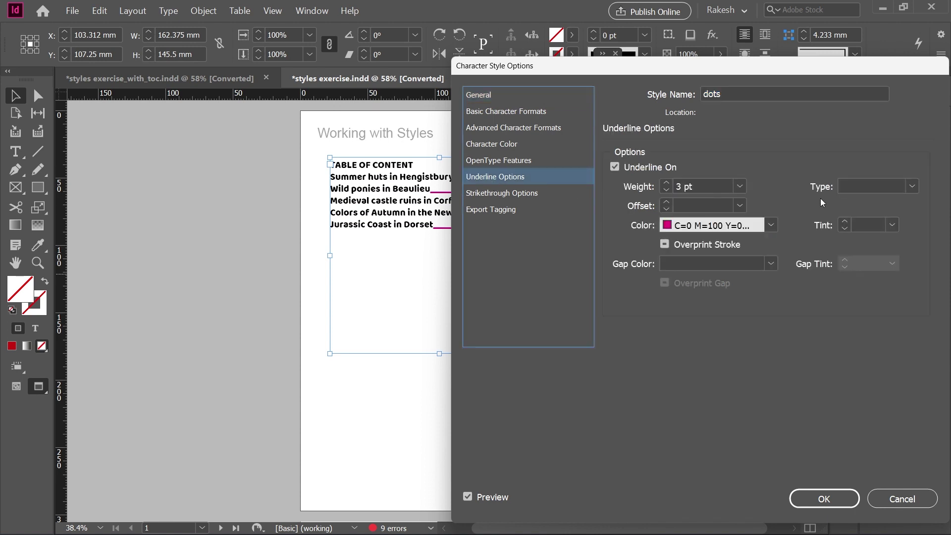
left_click(878, 200)
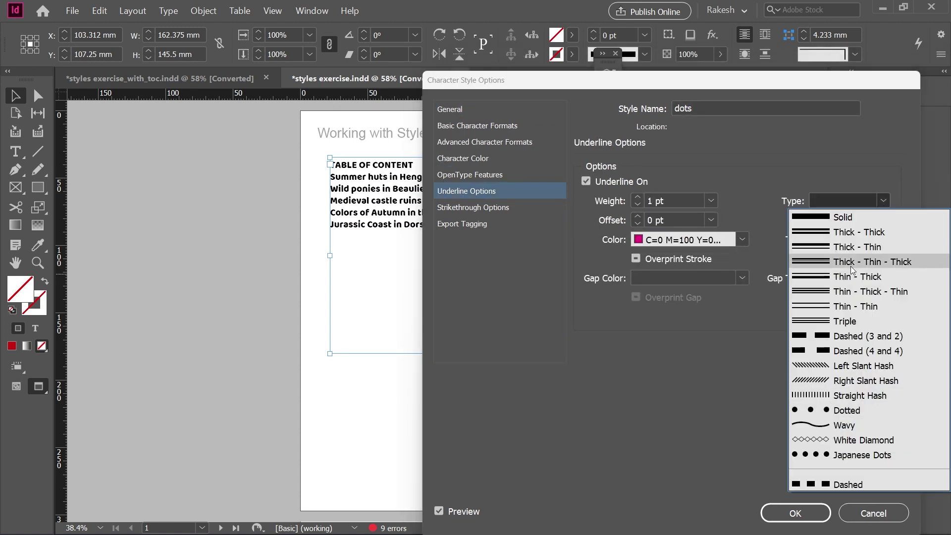
left_click(735, 94)
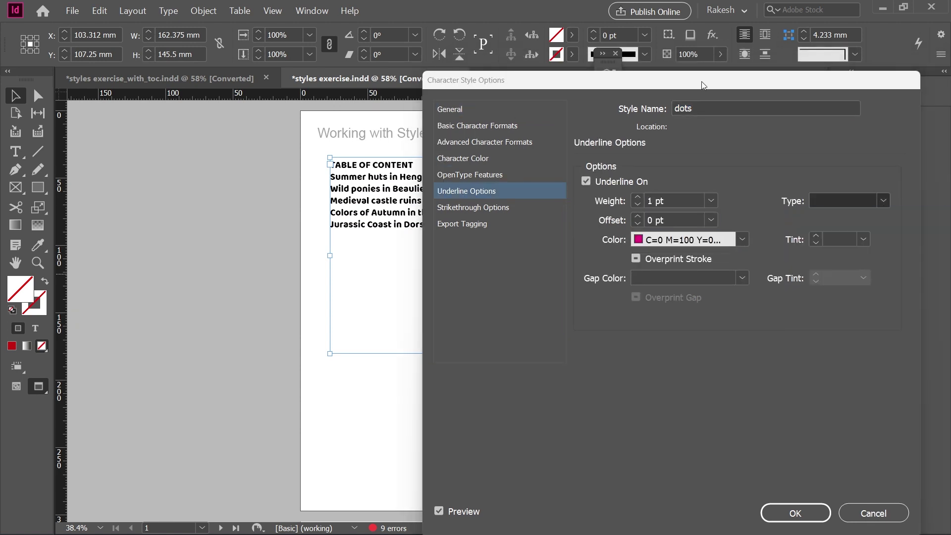
left_click_drag(702, 81, 873, 88)
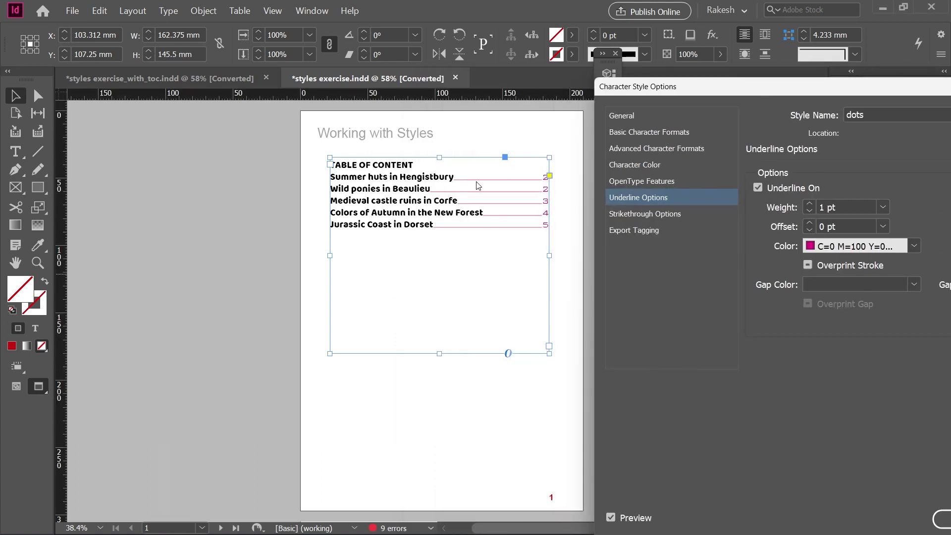
left_click_drag(698, 86, 446, 74)
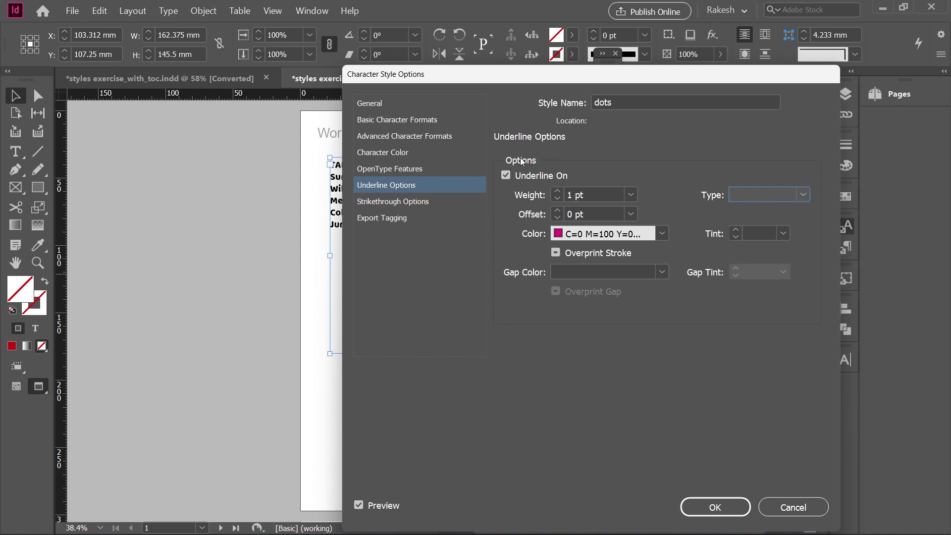
Step: Set the dots style's underline type to Japanese Dots and its weight to 2 pt
left_click(793, 192)
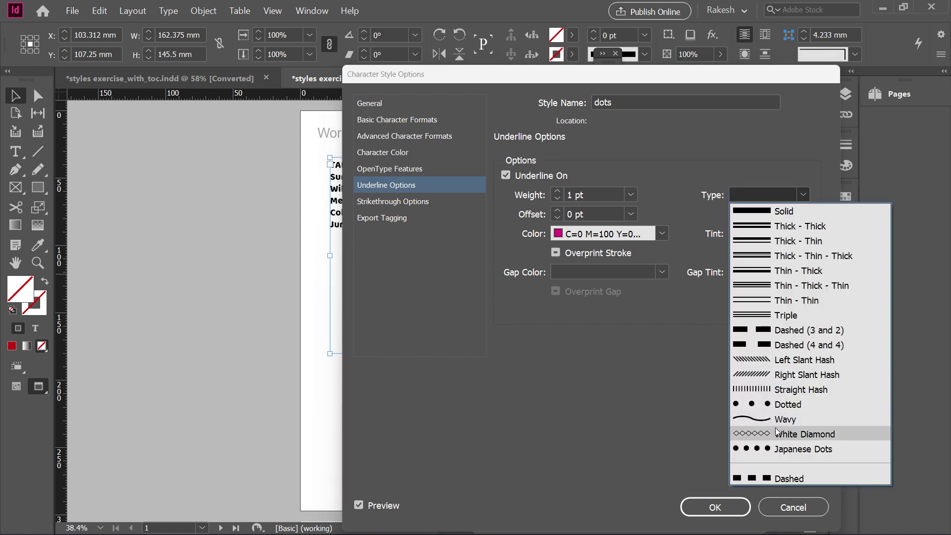
left_click(784, 448)
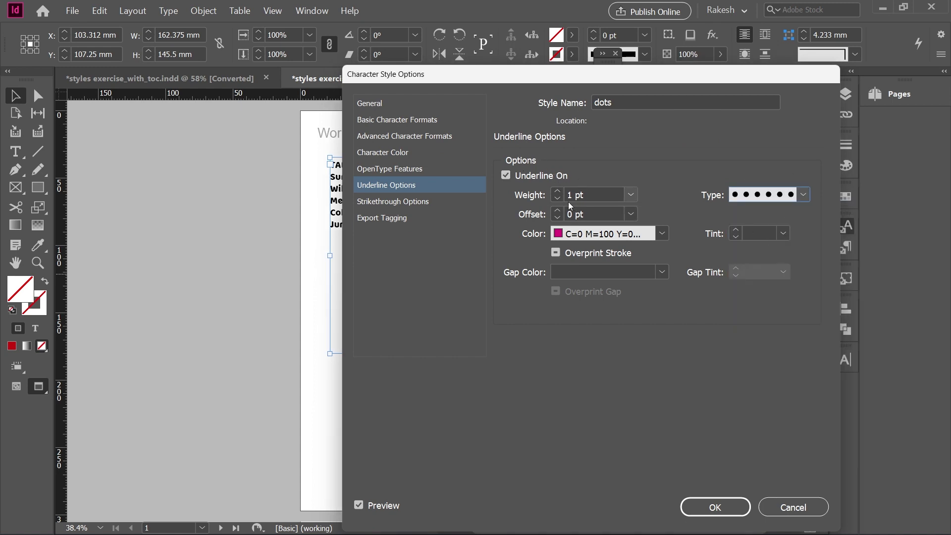
left_click_drag(613, 72, 822, 86)
left_click(766, 206)
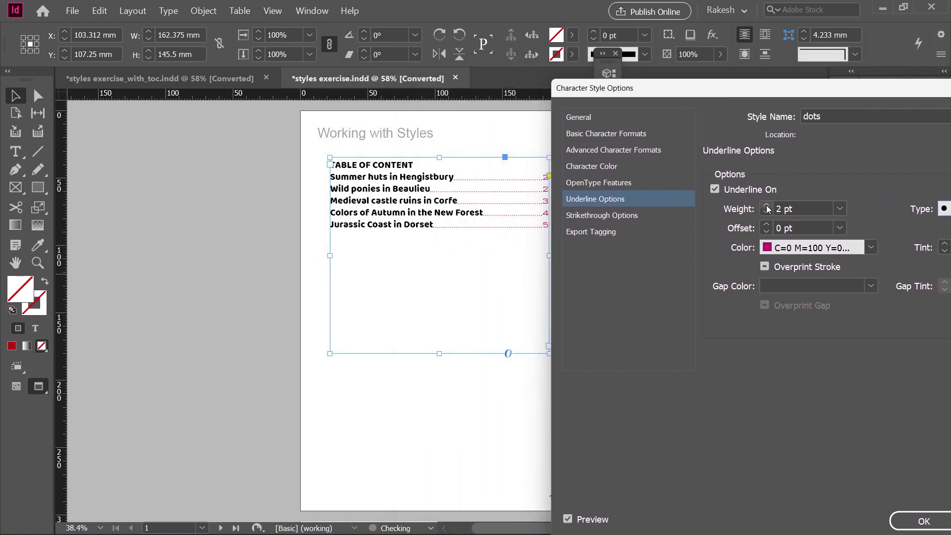
left_click_drag(807, 75, 650, 66)
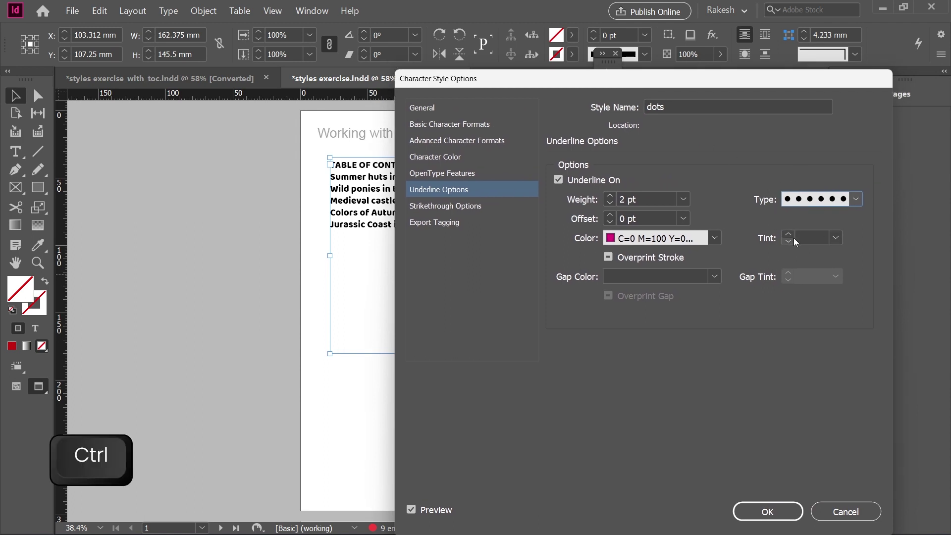
key("ctrl+shift+2")
mouse_move(726, 165)
left_mouse_down()
mouse_move(777, 225)
mouse_move(883, 217)
left_mouse_up()
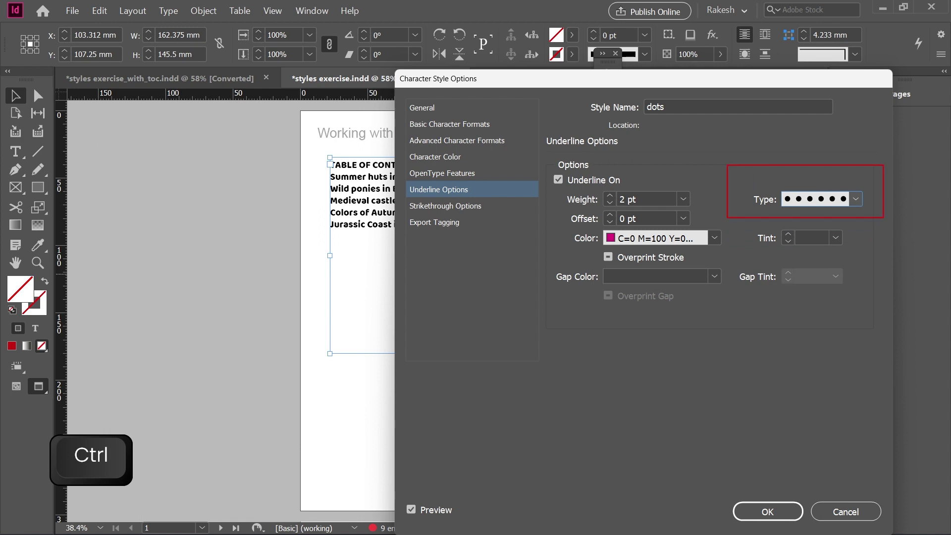
left_click(856, 199)
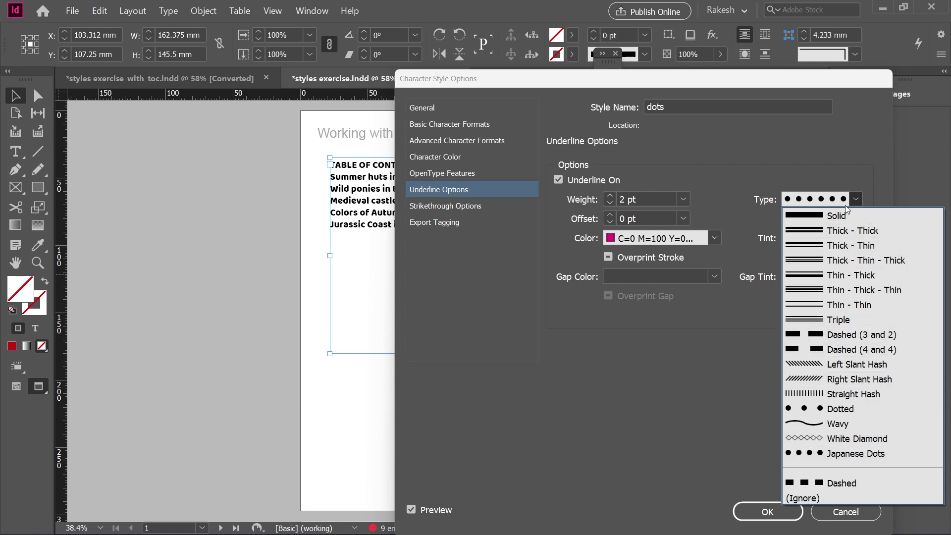
left_click(854, 454)
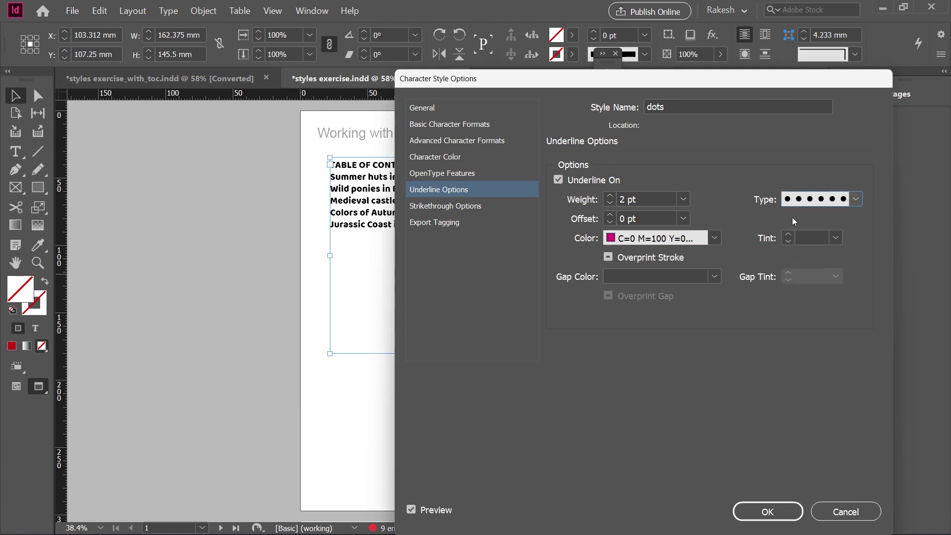
Step: Save the dots style edits, assign the TOC Title paragraph style to the TABLE OF CONTENT title, and regenerate the table of contents
left_click(752, 514)
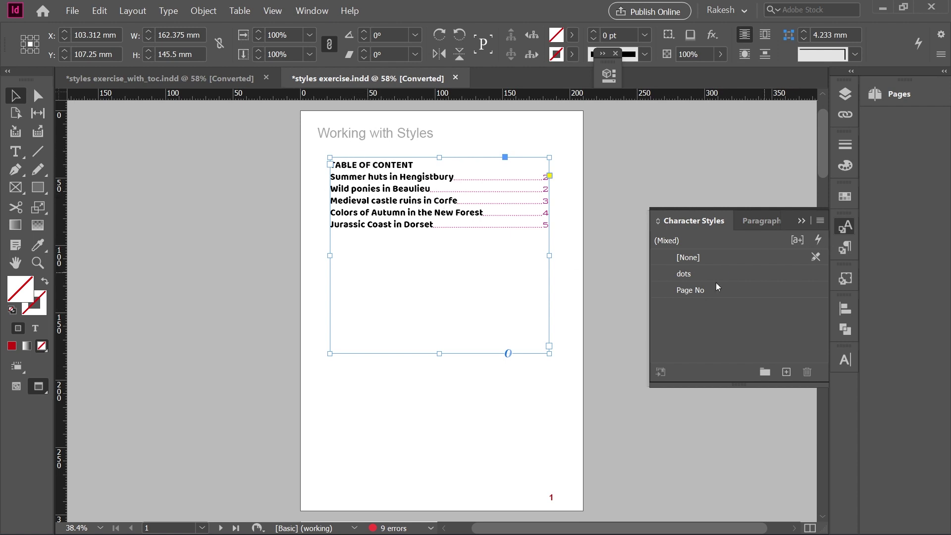
left_click(132, 11)
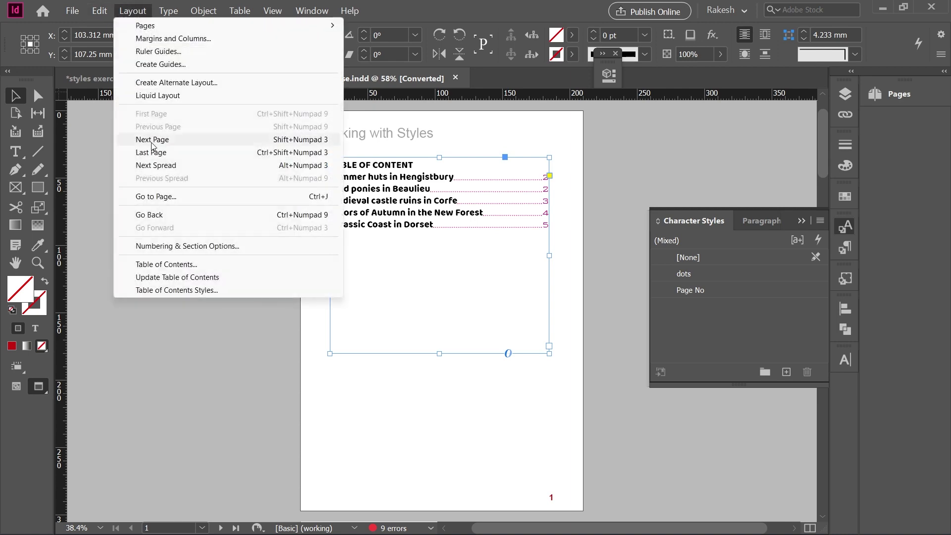
left_click(144, 265)
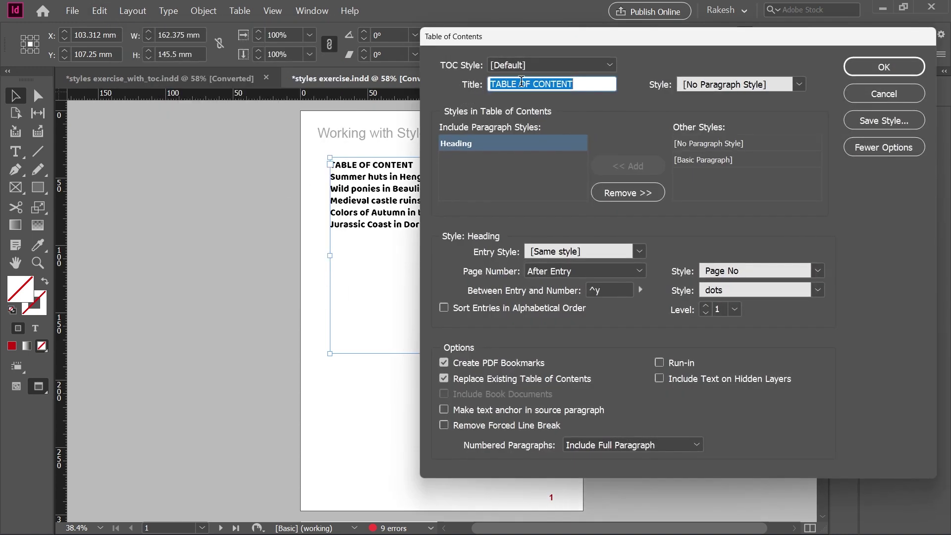
left_click(797, 85)
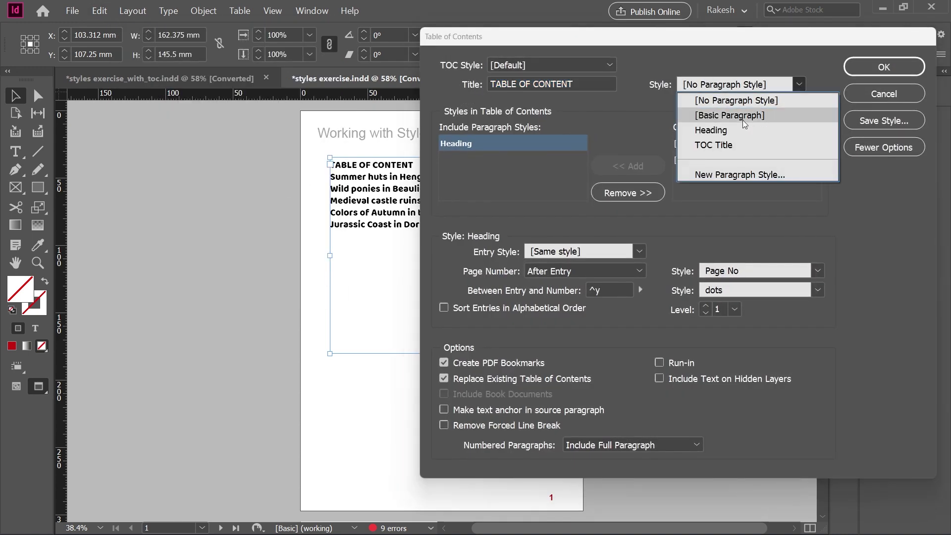
left_click(706, 148)
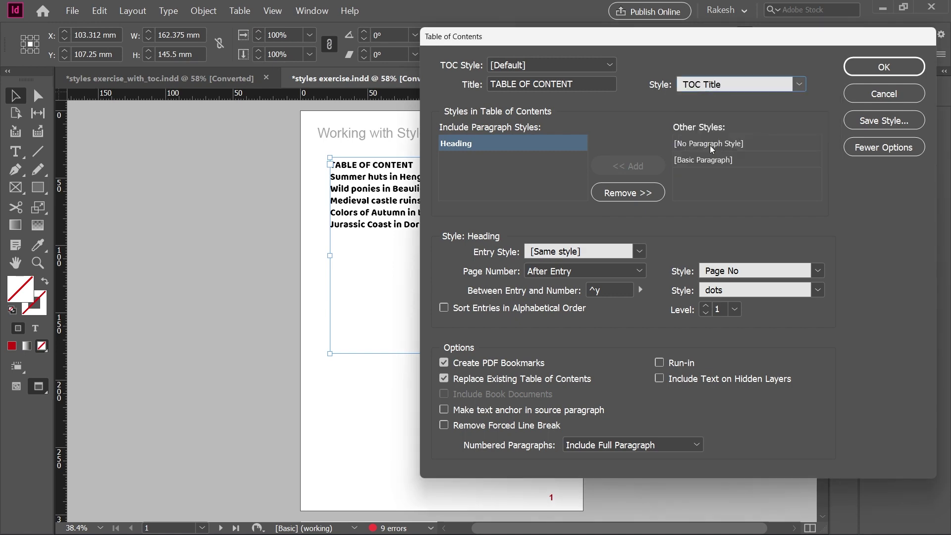
left_click(884, 67)
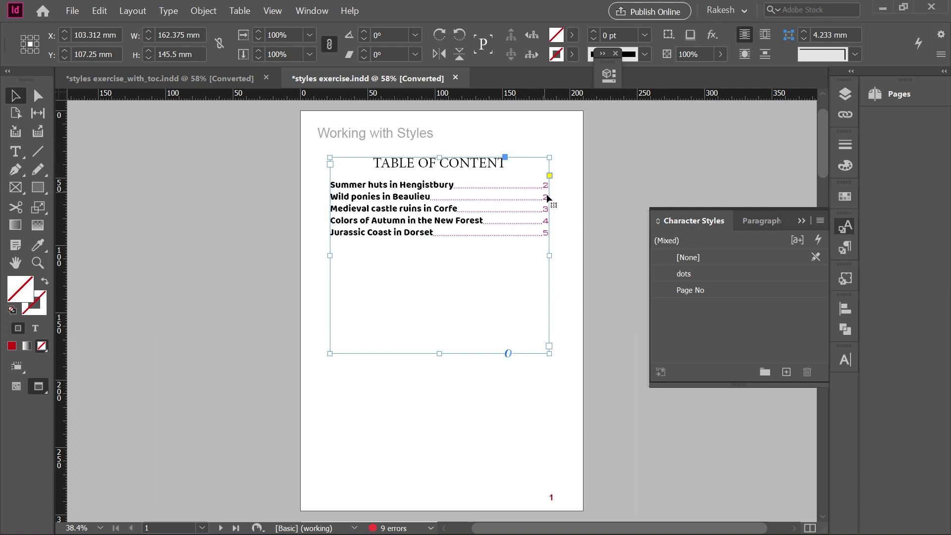
left_click(799, 222)
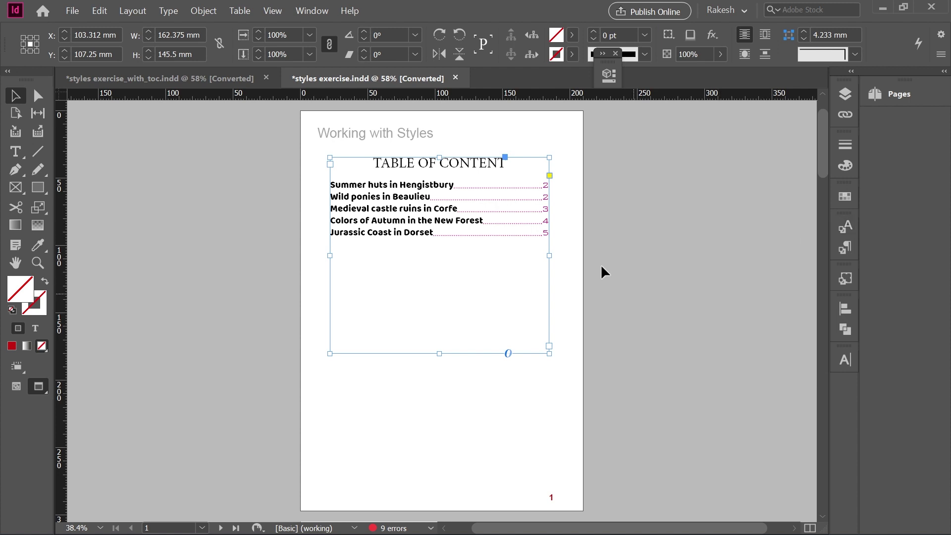
left_click(591, 268)
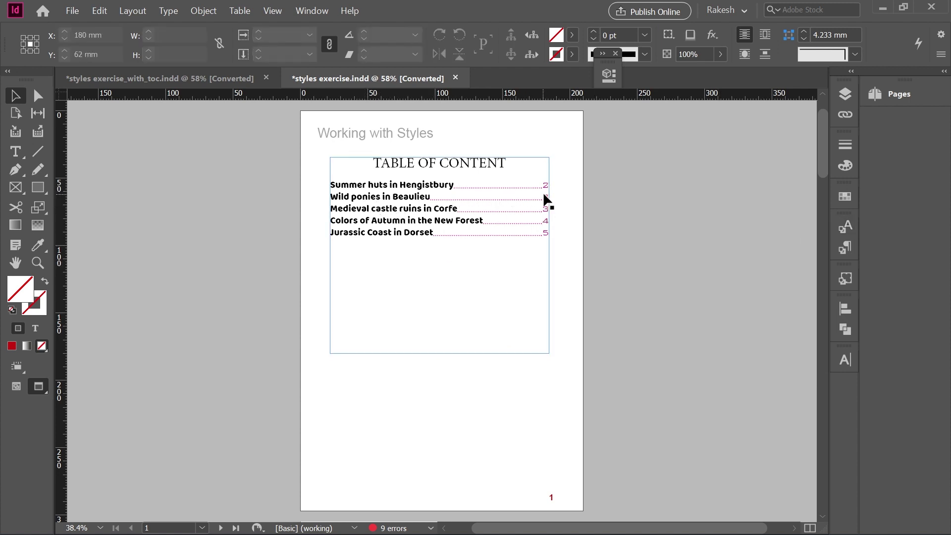
Step: Check the article headings and page numbers throughout the document against the table of contents entries
scroll(498, 422, "down", 10)
scroll(549, 394, "up", 3)
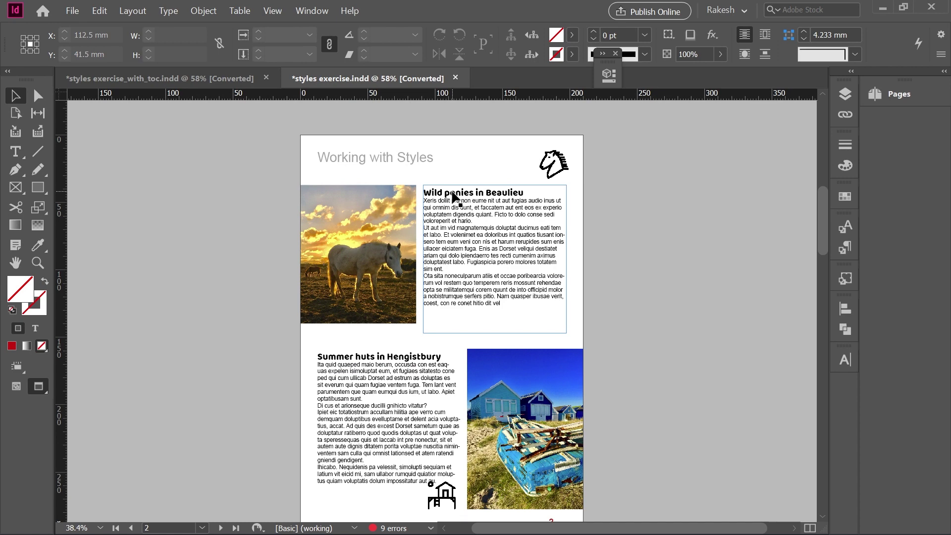
scroll(517, 250, "up", 8)
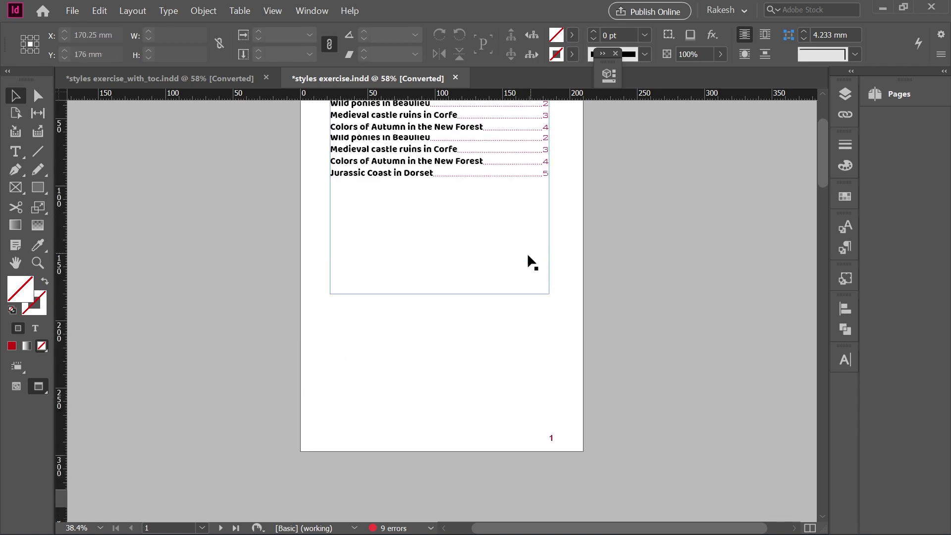
scroll(530, 263, "up", 3)
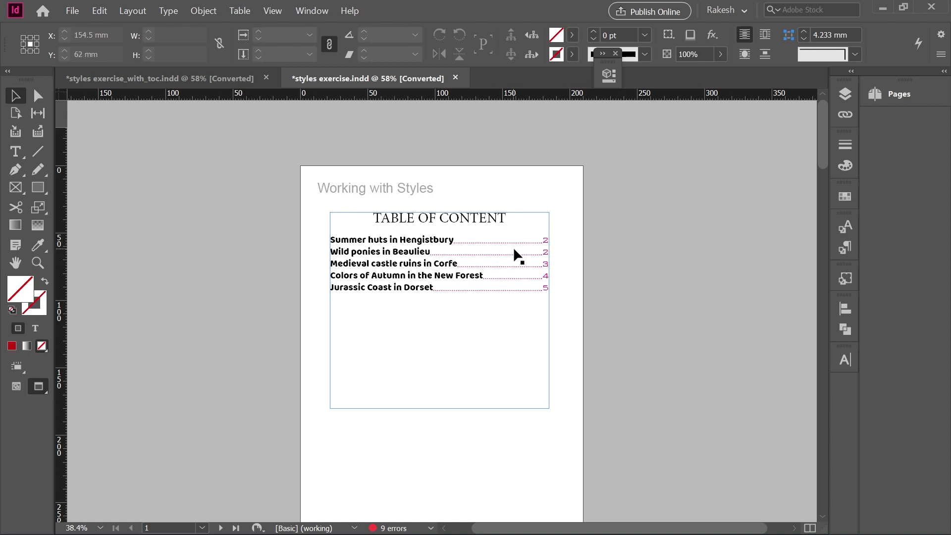
scroll(540, 255, "down", 12)
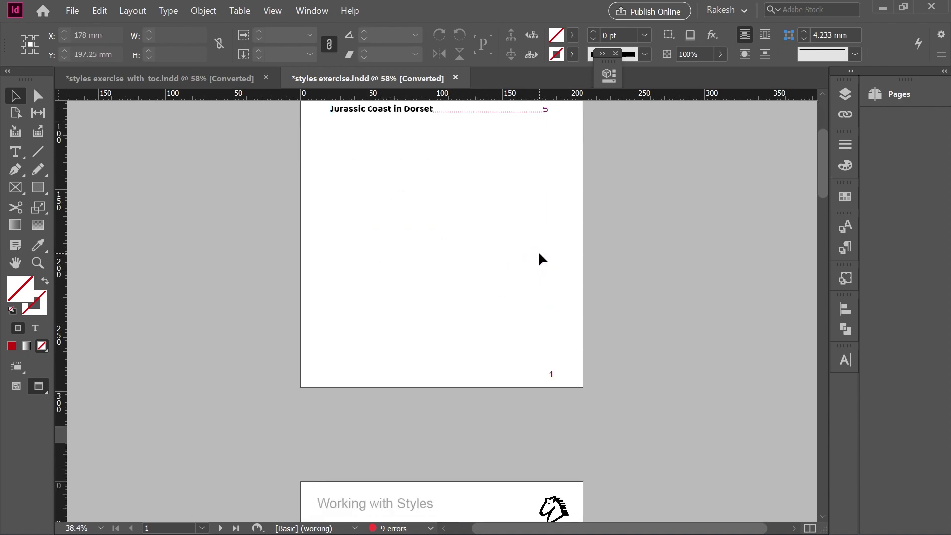
scroll(540, 255, "down", 5)
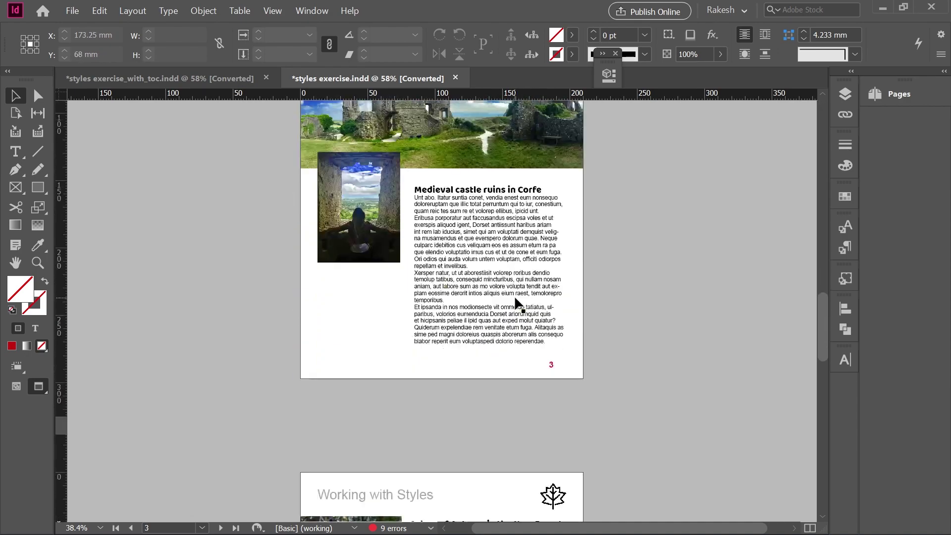
scroll(547, 365, "up", 2)
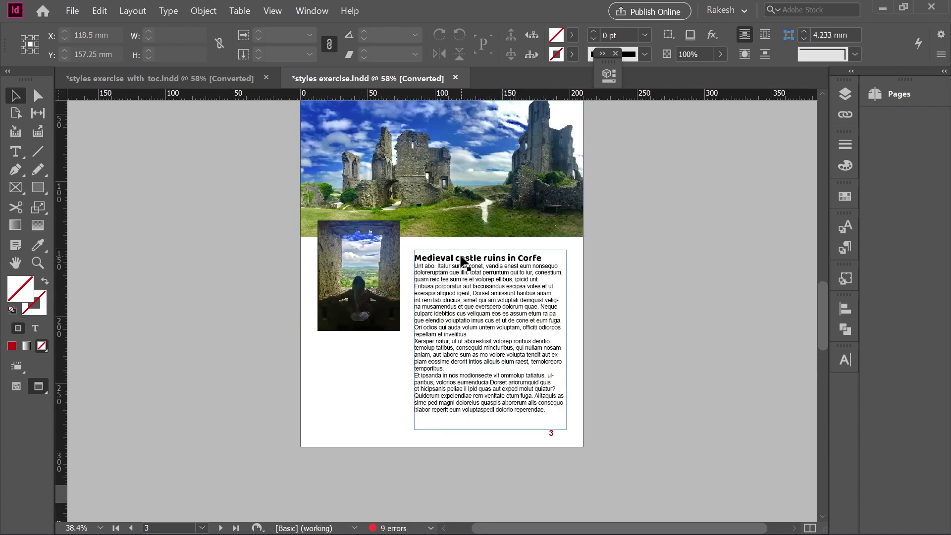
scroll(471, 307, "down", 5)
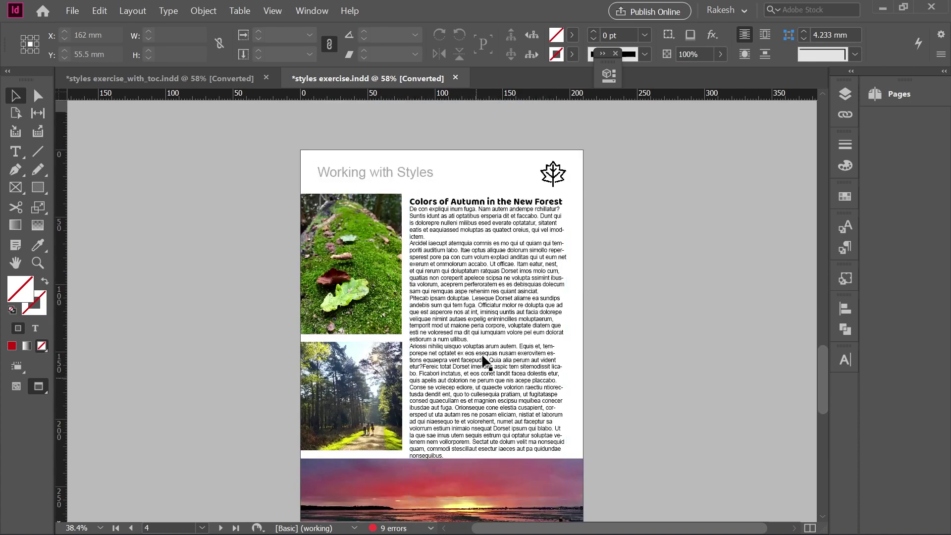
scroll(484, 366, "down", 6)
scroll(505, 387, "up", 15)
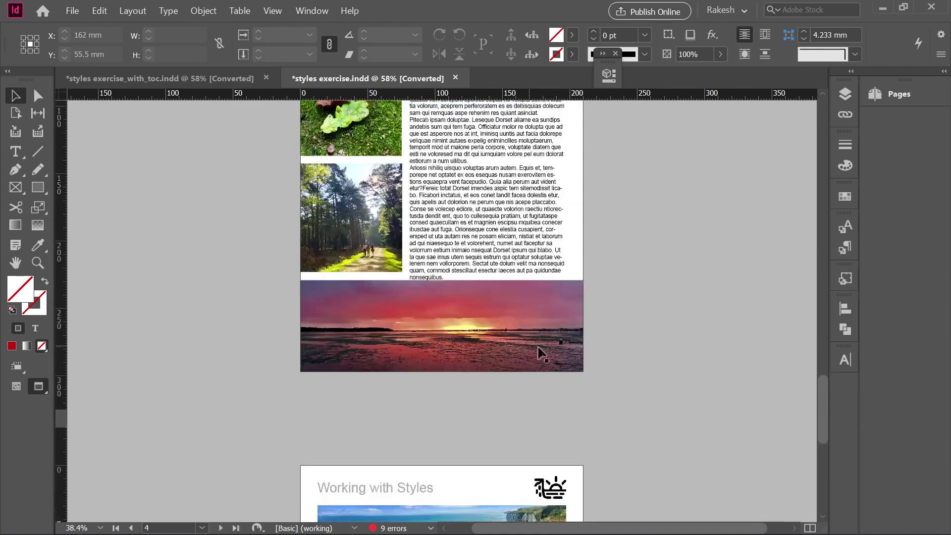
scroll(513, 390, "up", 6)
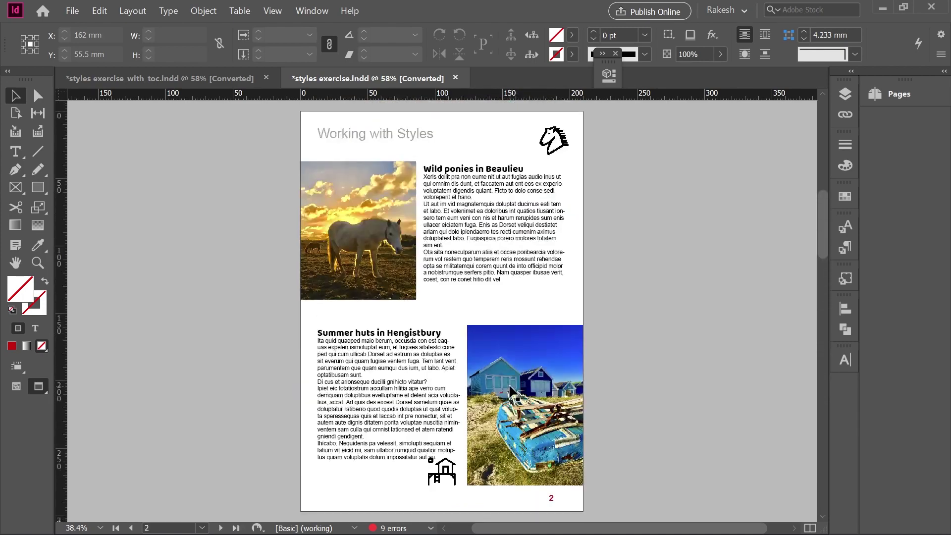
scroll(505, 386, "down", 5)
scroll(503, 384, "up", 1)
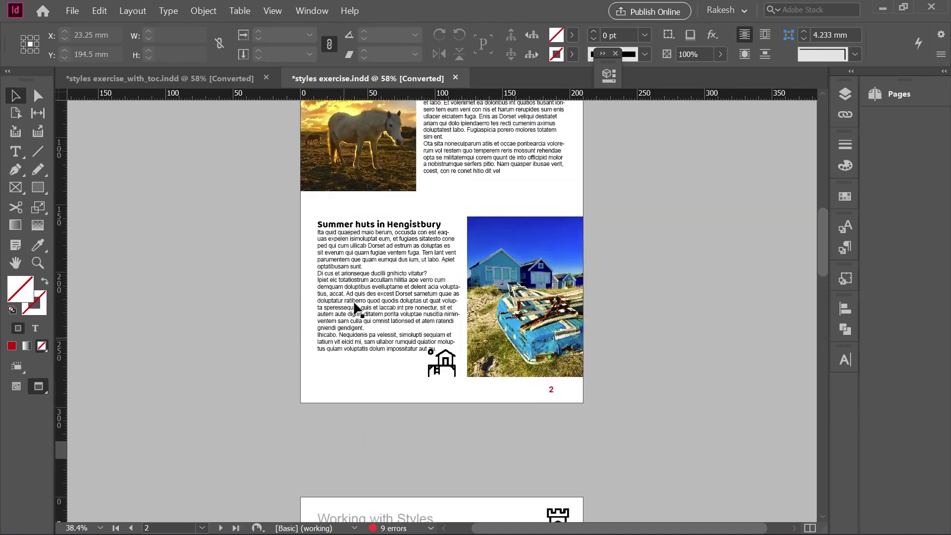
scroll(427, 332, "down", 3)
scroll(488, 342, "up", 3)
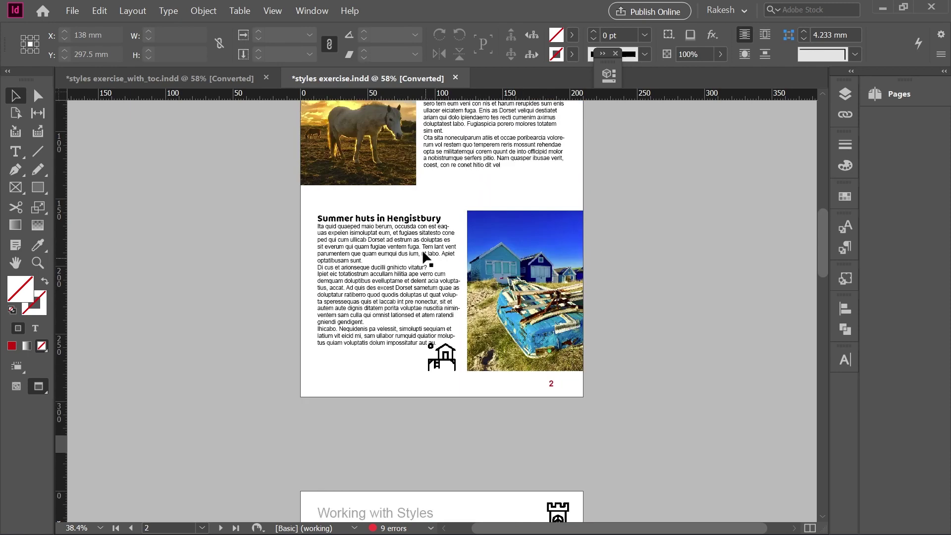
Step: Insert a blank page after page 2
left_click(898, 95)
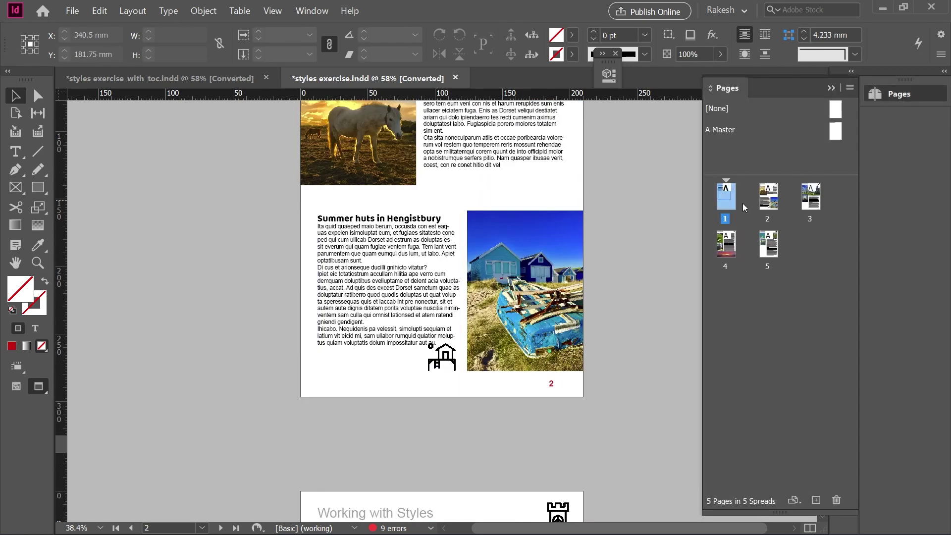
left_click(765, 200)
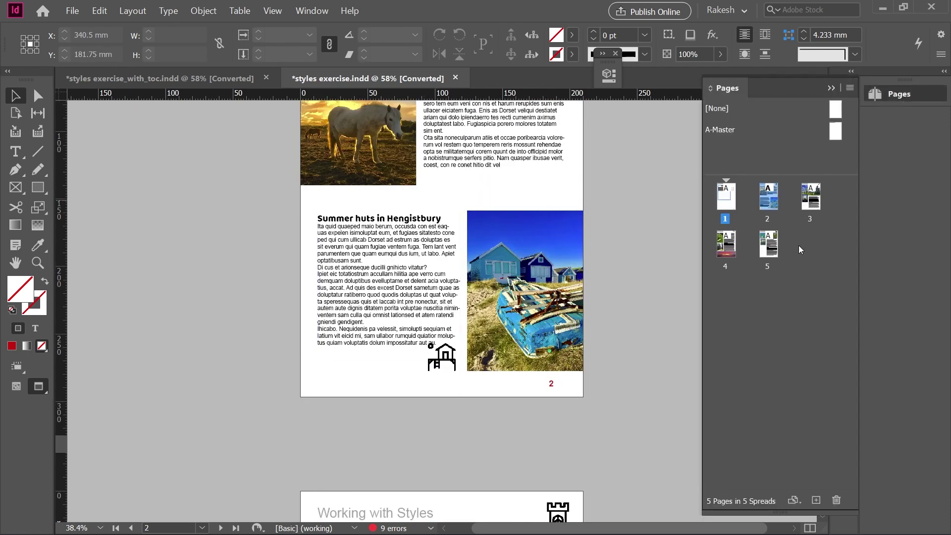
left_click(816, 500)
Step: Move the Summer huts in Hengistbury text frame from page 2 to page 3, just below the Working with Styles header
scroll(554, 352, "up", 3)
scroll(554, 352, "up", 5)
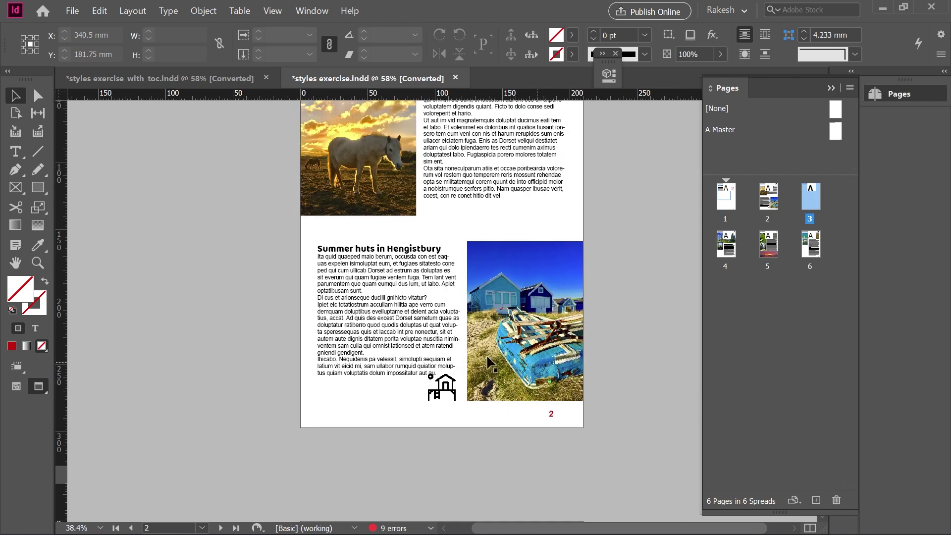
left_click_drag(340, 274, 347, 511)
scroll(427, 384, "down", 5)
scroll(426, 383, "down", 3)
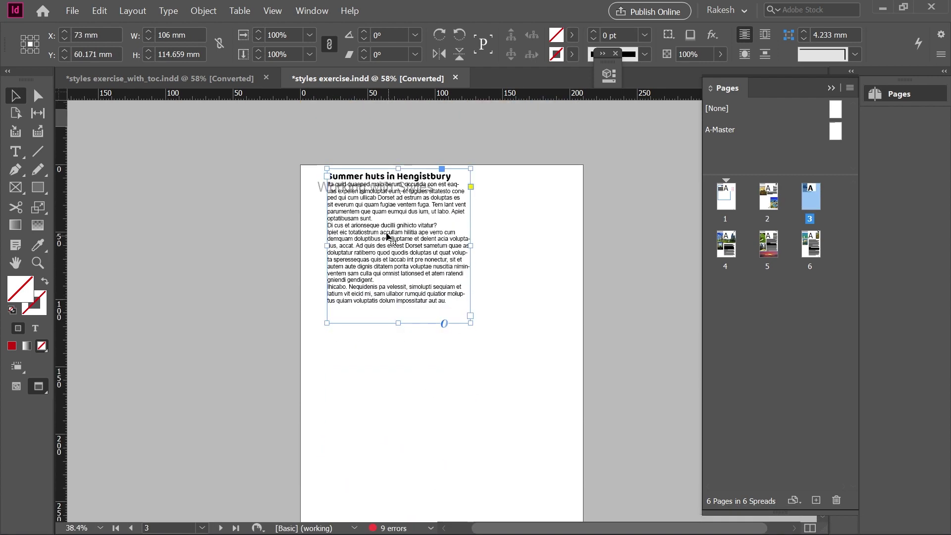
left_click_drag(389, 238, 388, 280)
left_click(494, 234)
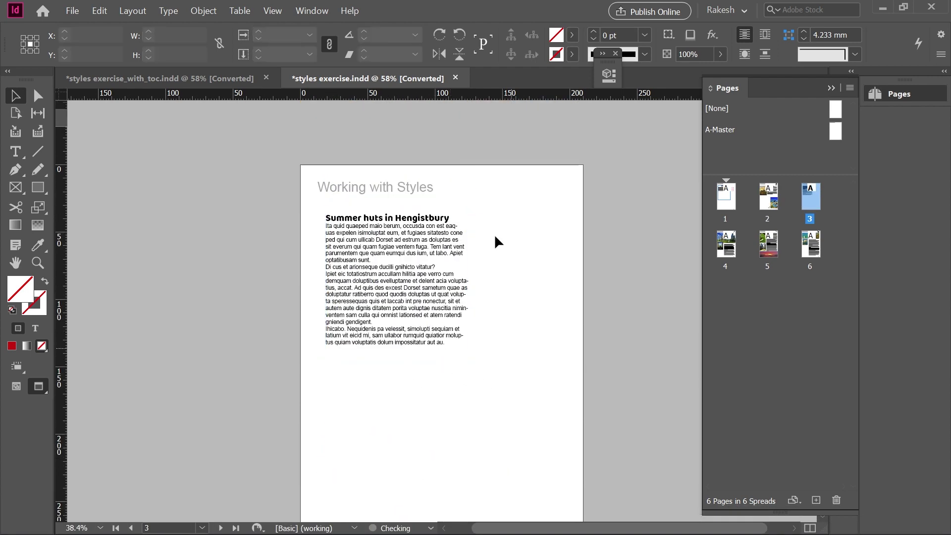
Step: Update the table of contents on page 1 to reflect the moved article and the added page
scroll(463, 182, "up", 8)
scroll(670, 315, "up", 4)
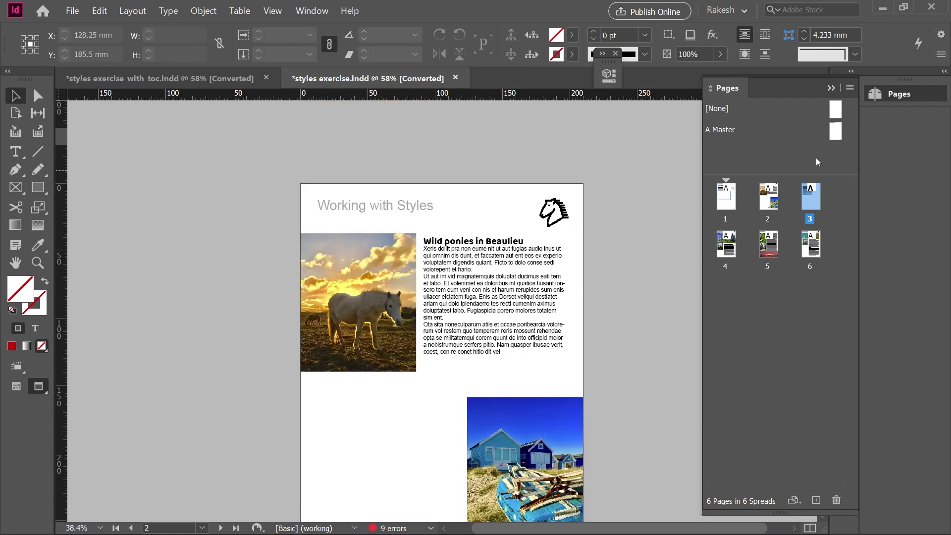
double_click(728, 205)
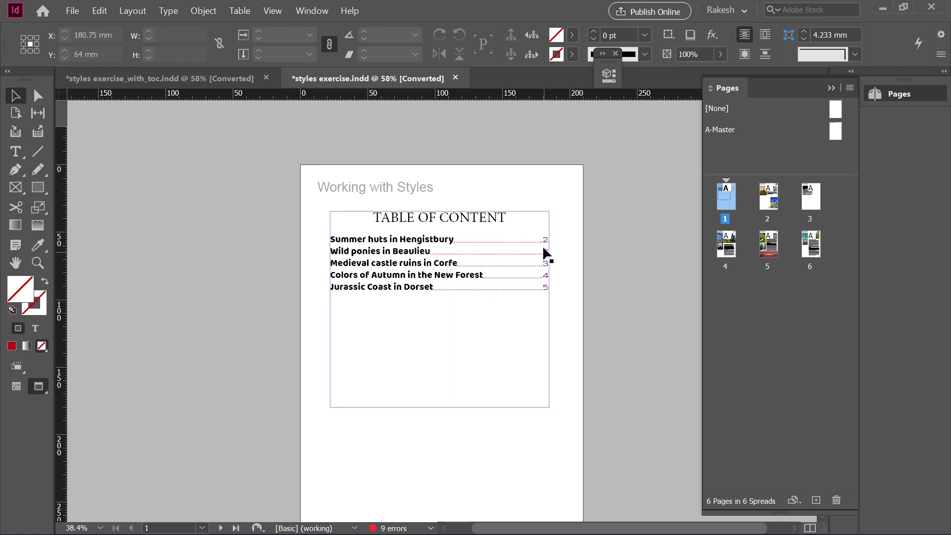
left_click(533, 209)
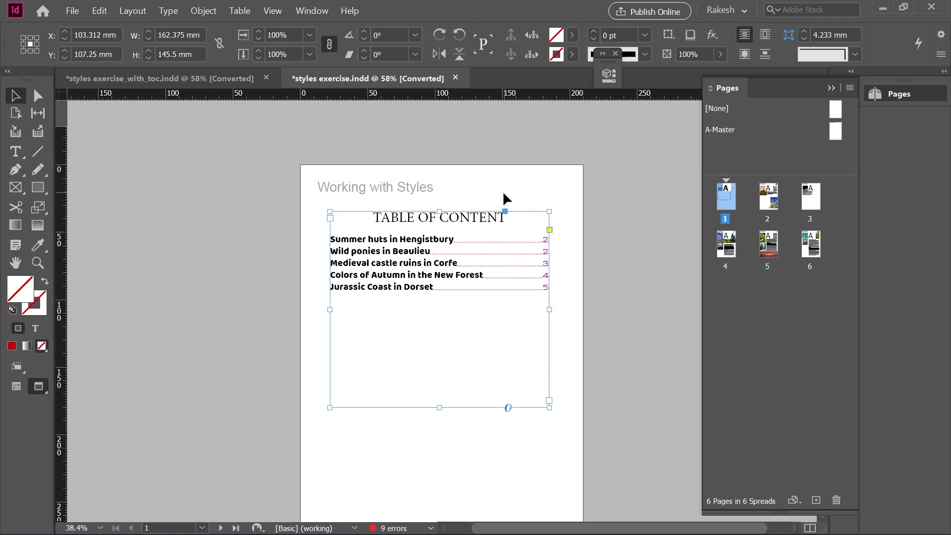
left_click(132, 11)
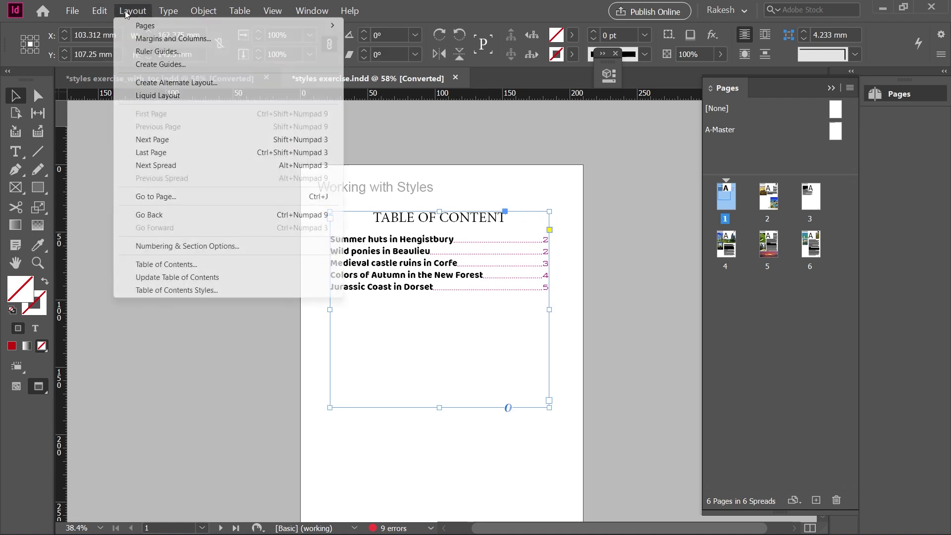
left_click(162, 278)
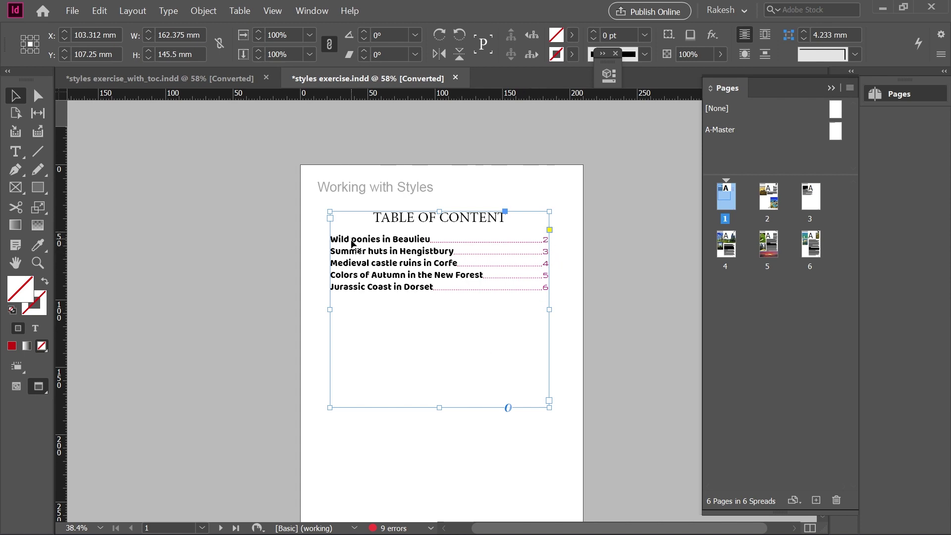
Step: Insert another blank page after page 3
scroll(548, 324, "down", 10)
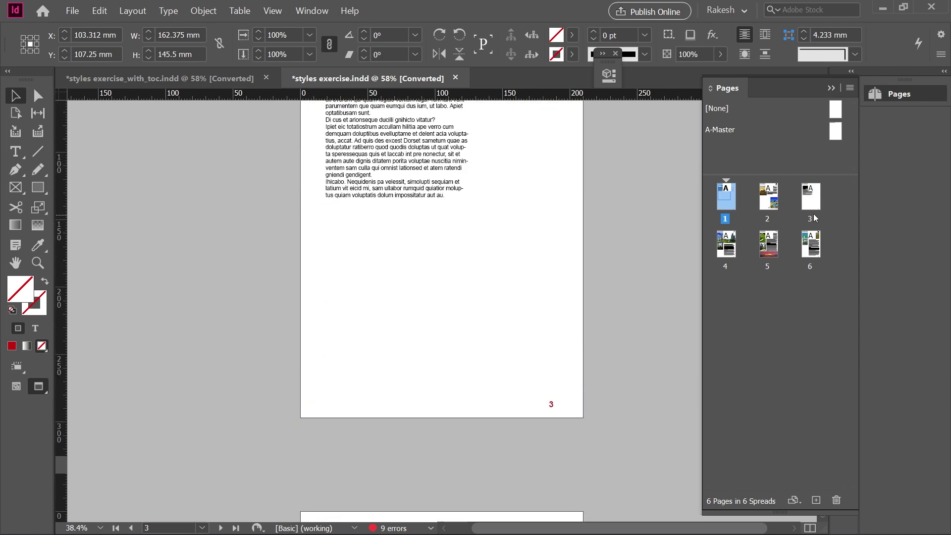
left_click(811, 197)
scroll(432, 262, "up", 3)
scroll(439, 316, "down", 4)
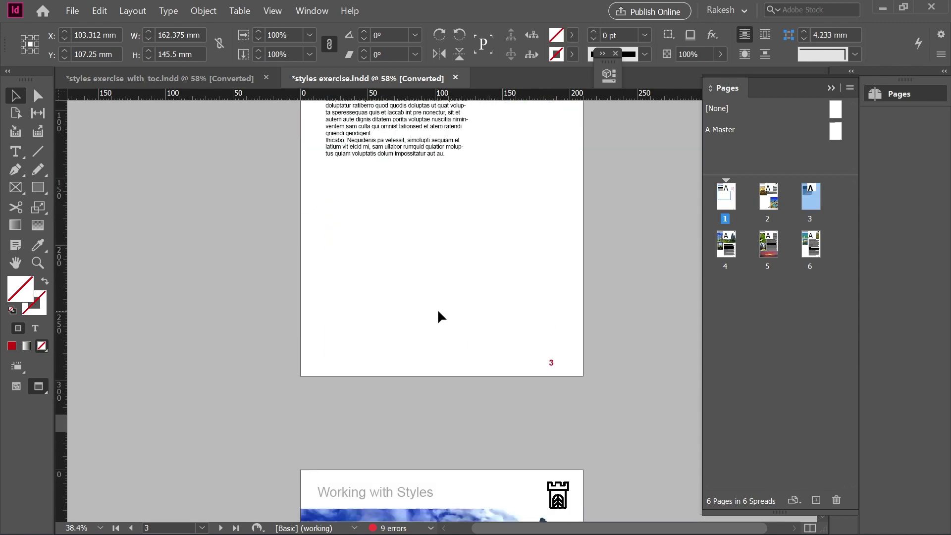
scroll(494, 373, "down", 3)
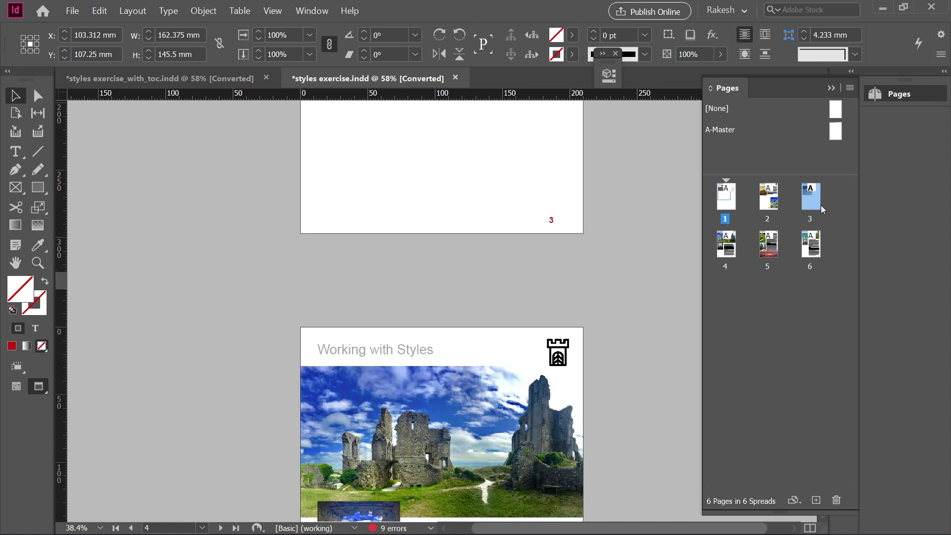
left_click(816, 500)
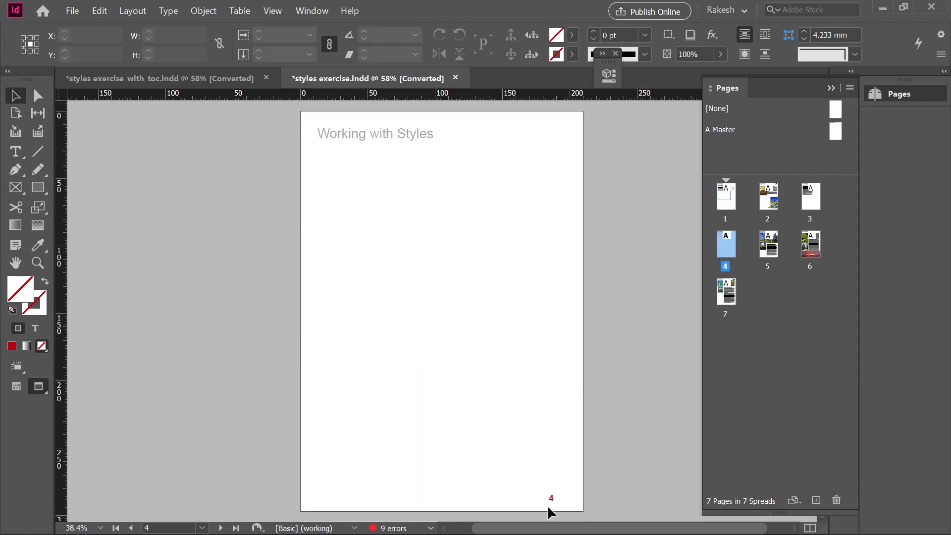
Step: Examine pages 3 and 4 to check the moved article, the new blank page and their page numbers
scroll(519, 421, "up", 10)
scroll(520, 438, "down", 4)
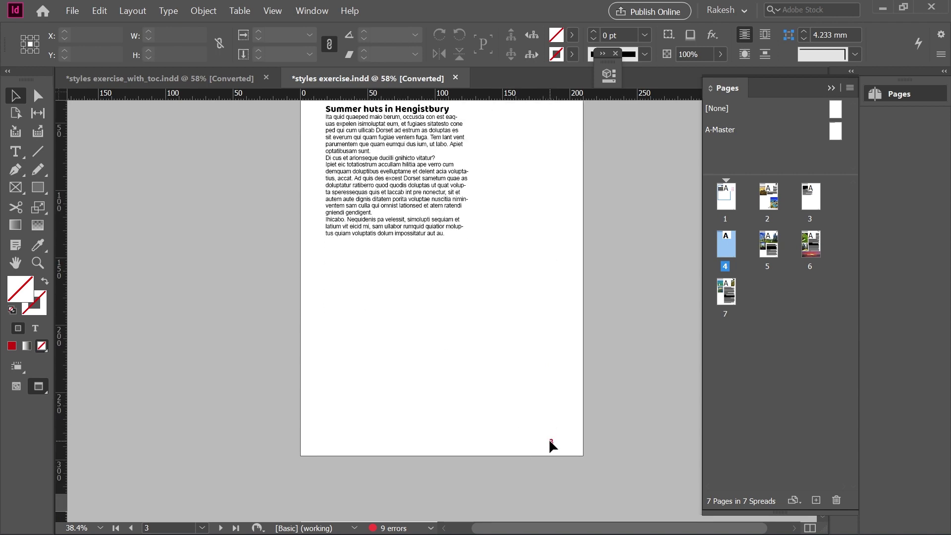
scroll(548, 439, "up", 2)
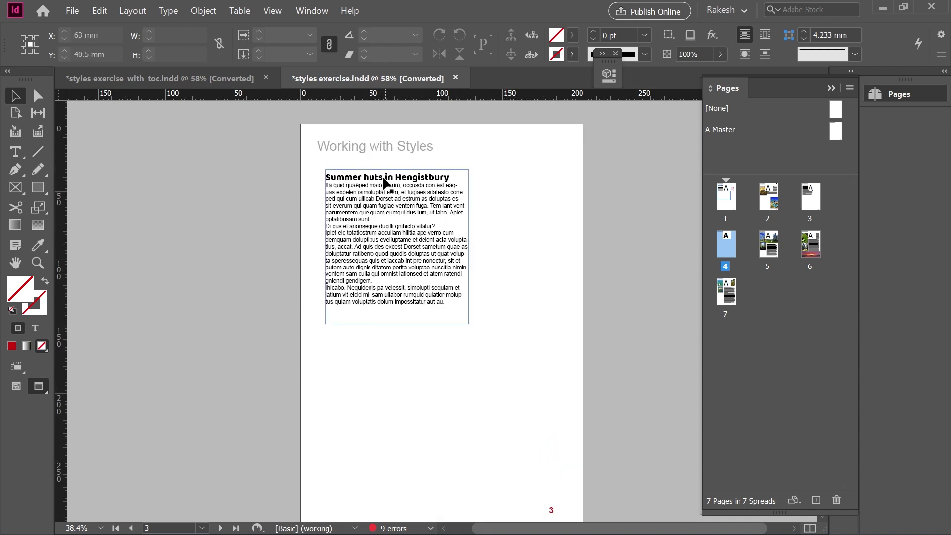
scroll(407, 292, "down", 6)
scroll(421, 297, "down", 9)
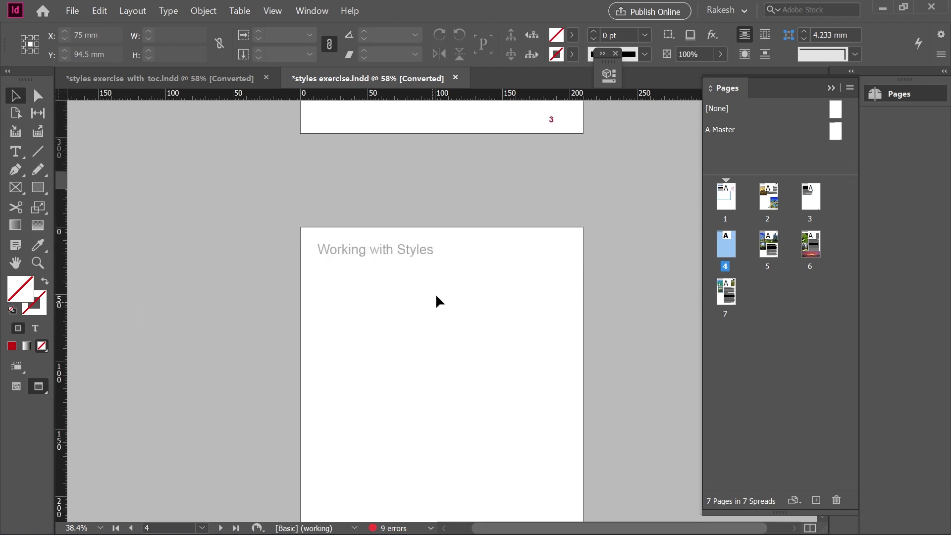
scroll(468, 335, "up", 2)
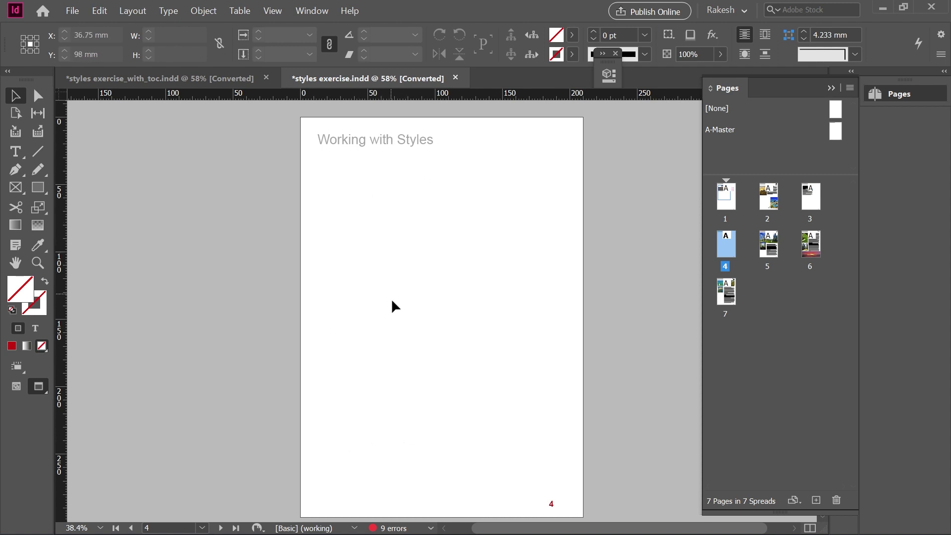
scroll(376, 297, "up", 2)
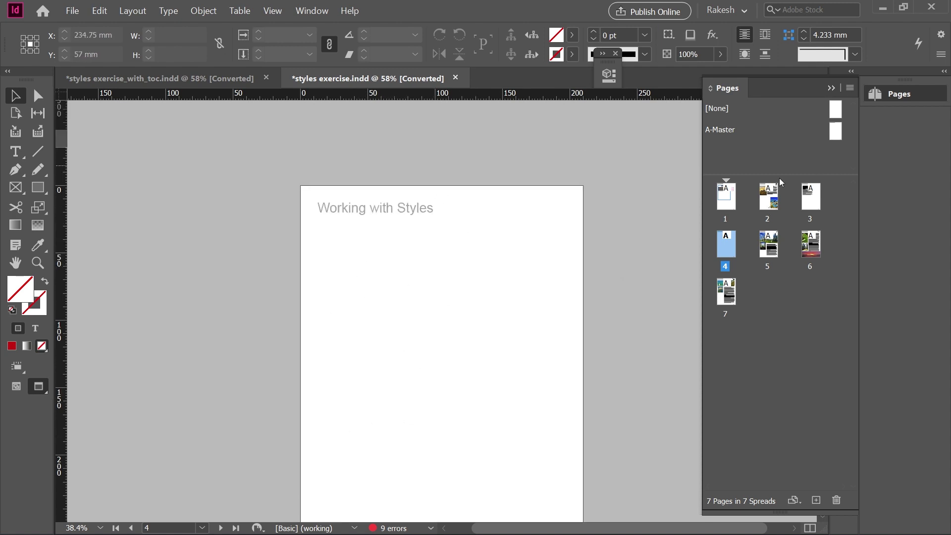
Step: Update the table of contents on page 1 to account for the blank page added after page 3
double_click(724, 206)
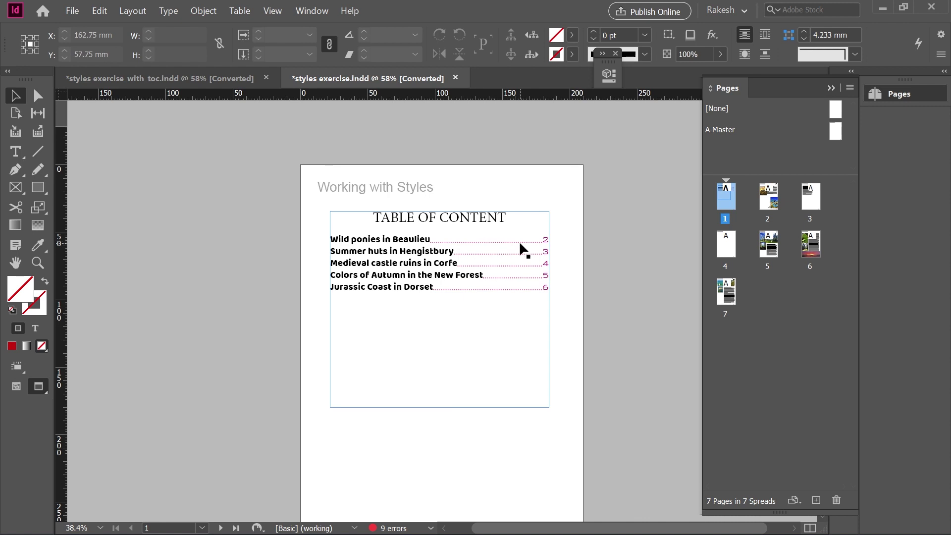
left_click(520, 212)
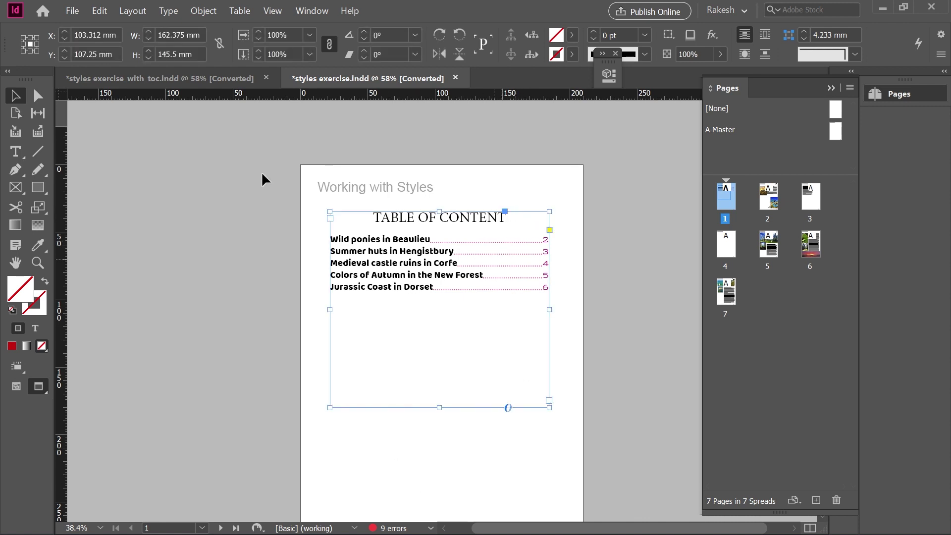
left_click(129, 13)
left_click(164, 276)
left_click(593, 277)
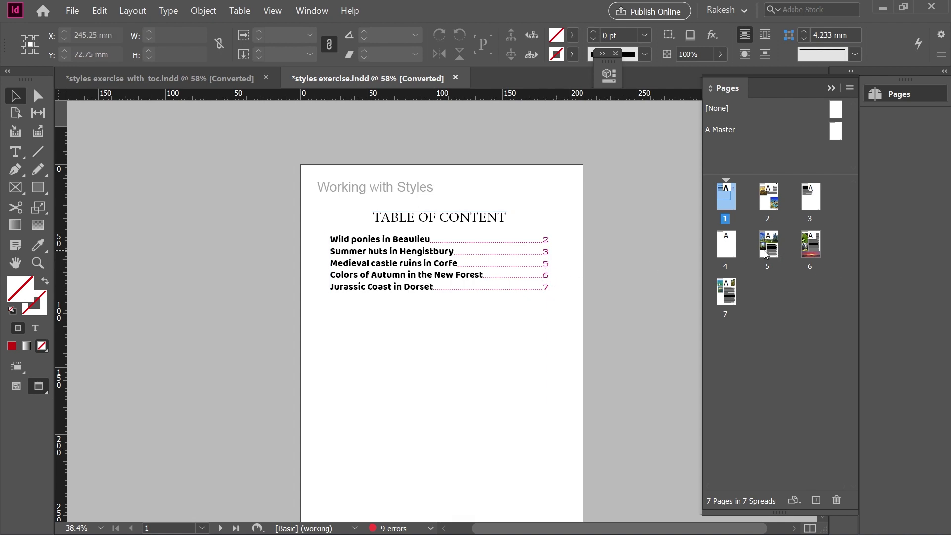
Step: Compare the article headings and page numbers on pages 4 to 7 with the table of contents entries on page 1
double_click(730, 250)
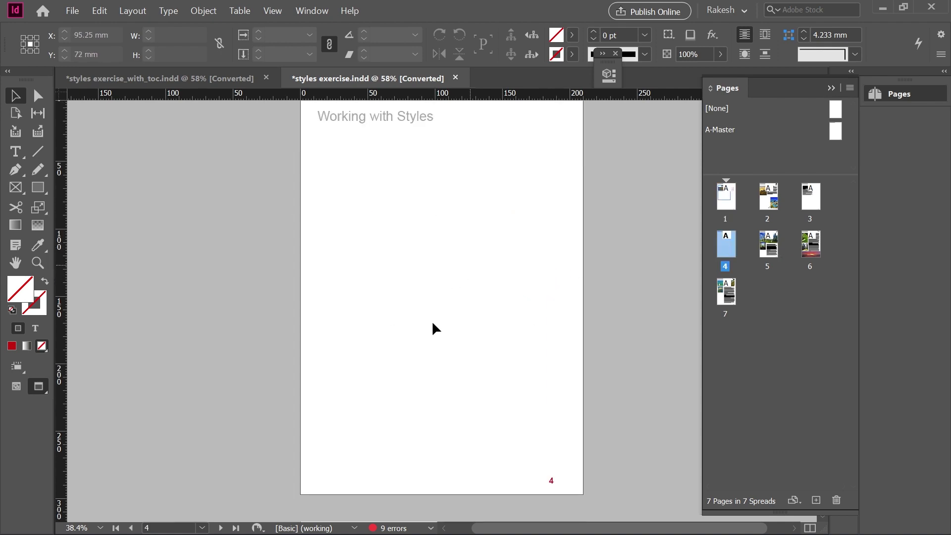
scroll(431, 350, "down", 5)
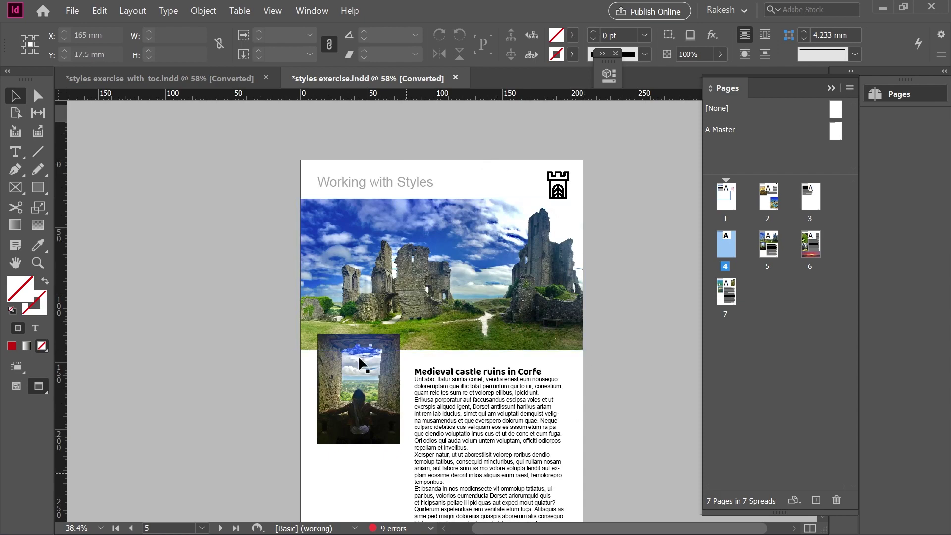
scroll(512, 372, "down", 2)
scroll(513, 372, "down", 1)
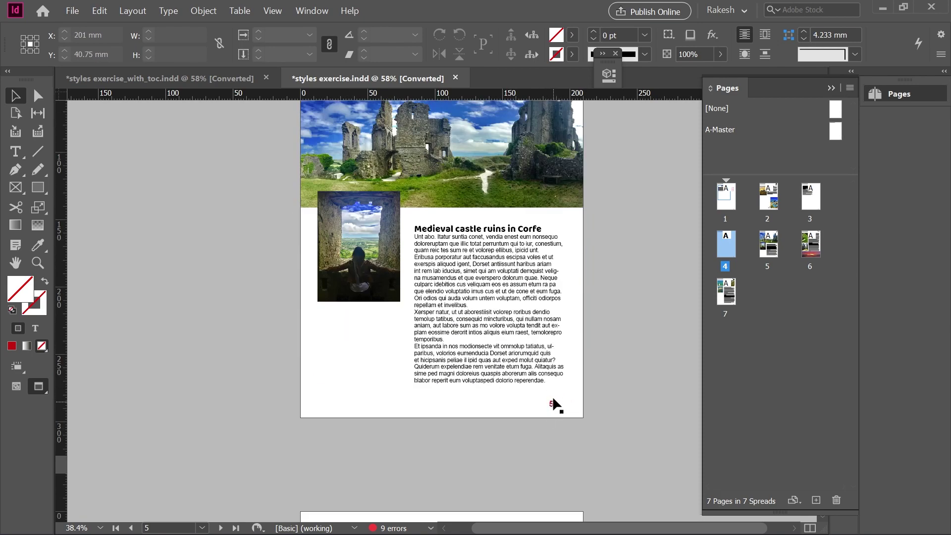
scroll(554, 402, "down", 12)
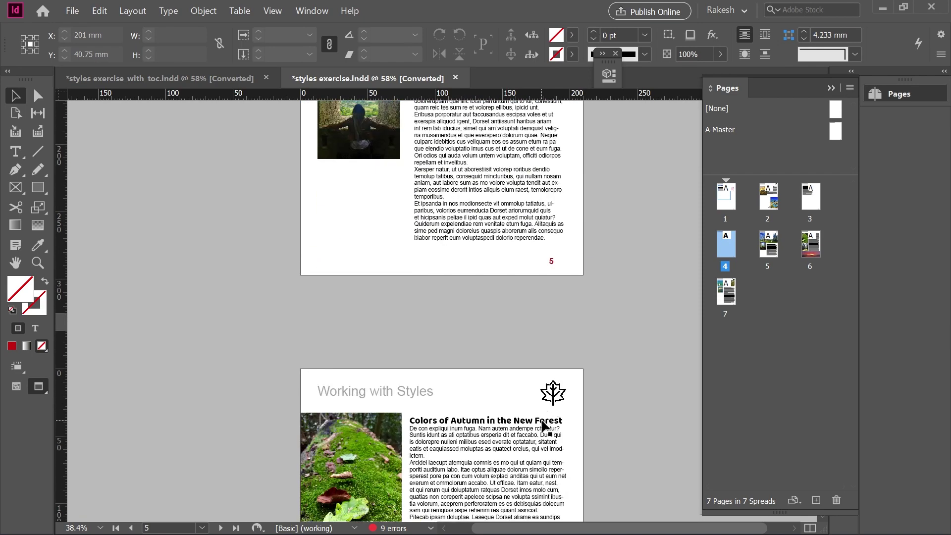
scroll(551, 436, "down", 10)
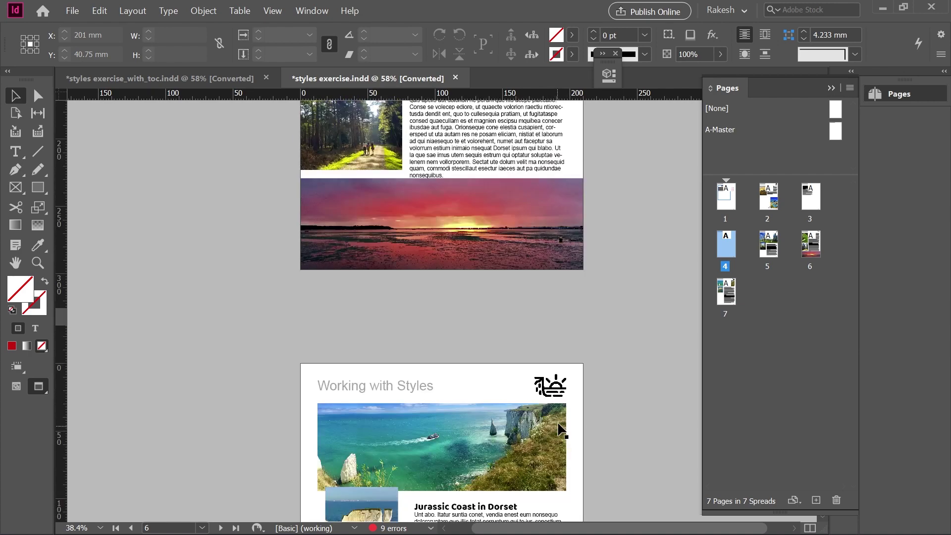
scroll(563, 405, "down", 4)
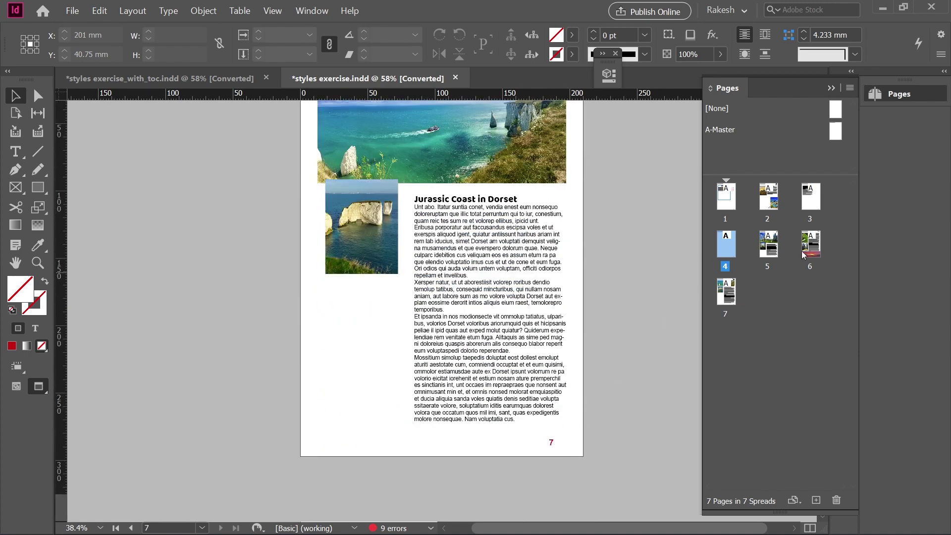
double_click(767, 245)
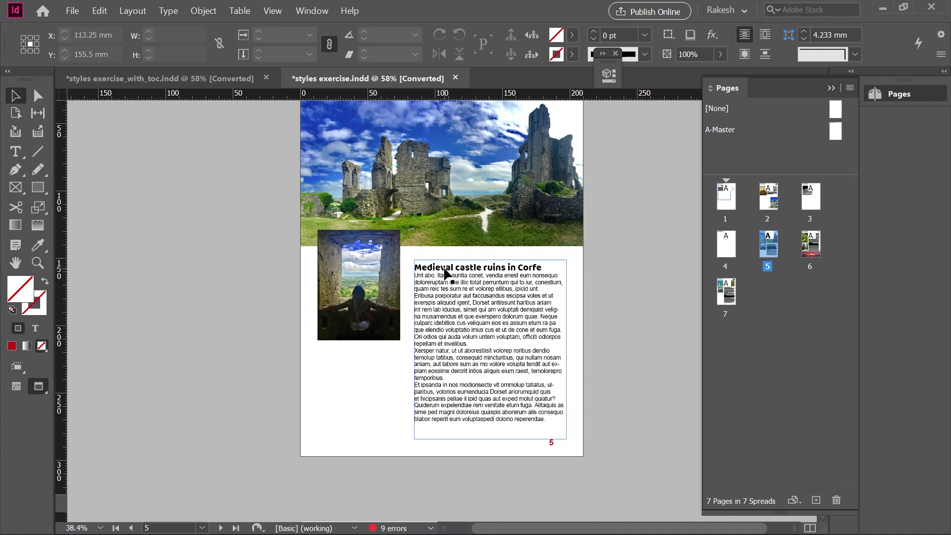
double_click(732, 208)
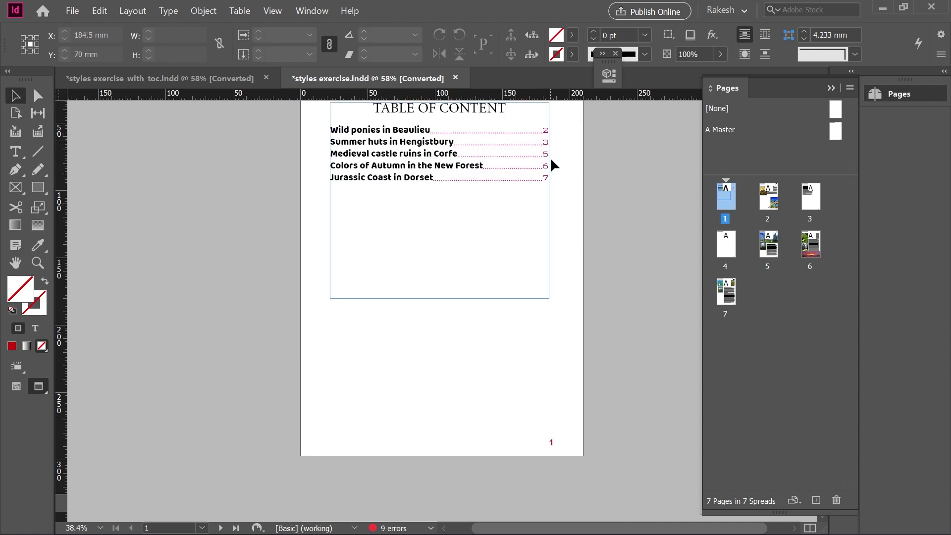
Step: Delete the blank page 4 and update the table of contents on page 1 to match the remaining pages
left_click(724, 250)
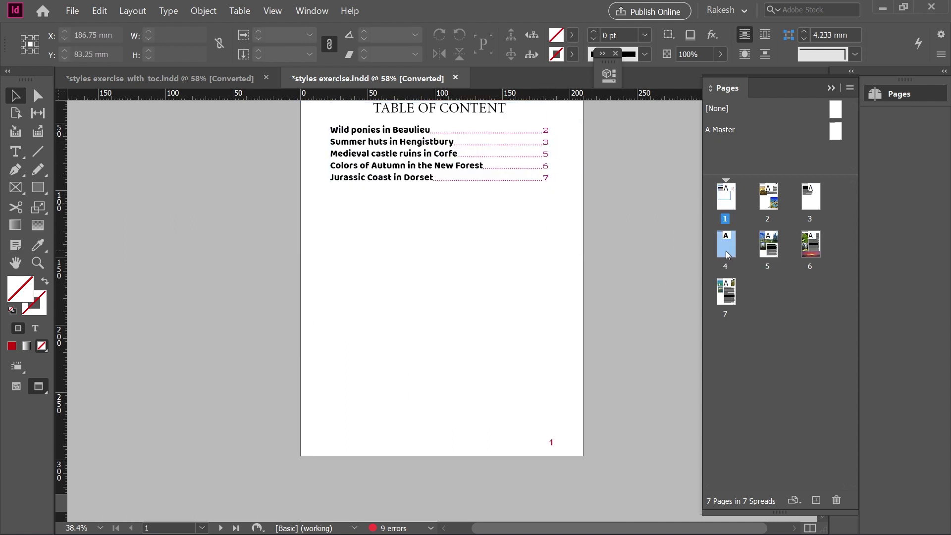
left_click(836, 500)
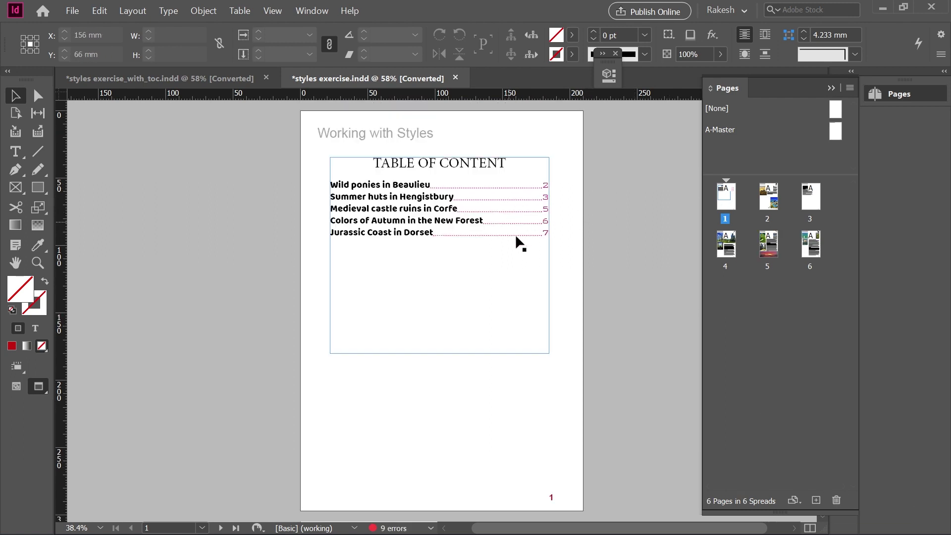
left_click(530, 159)
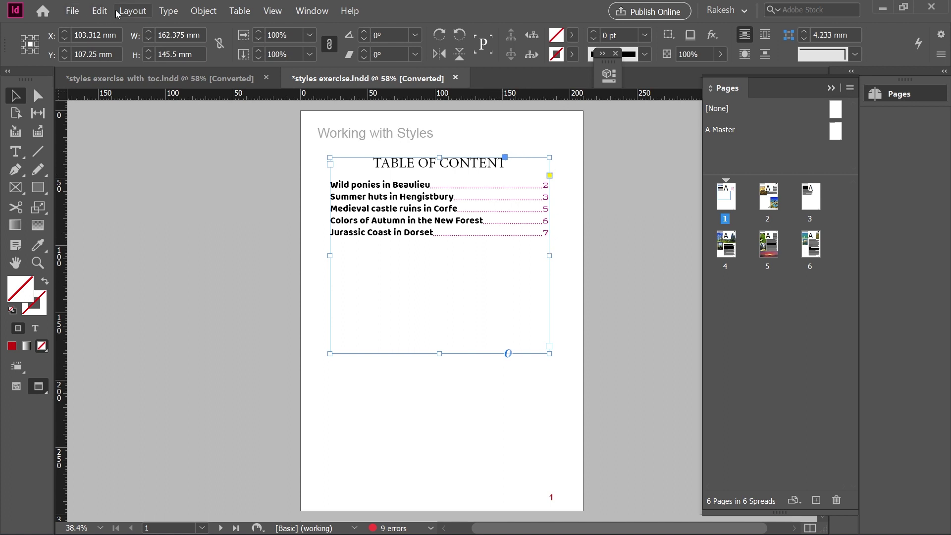
left_click(132, 10)
left_click(177, 278)
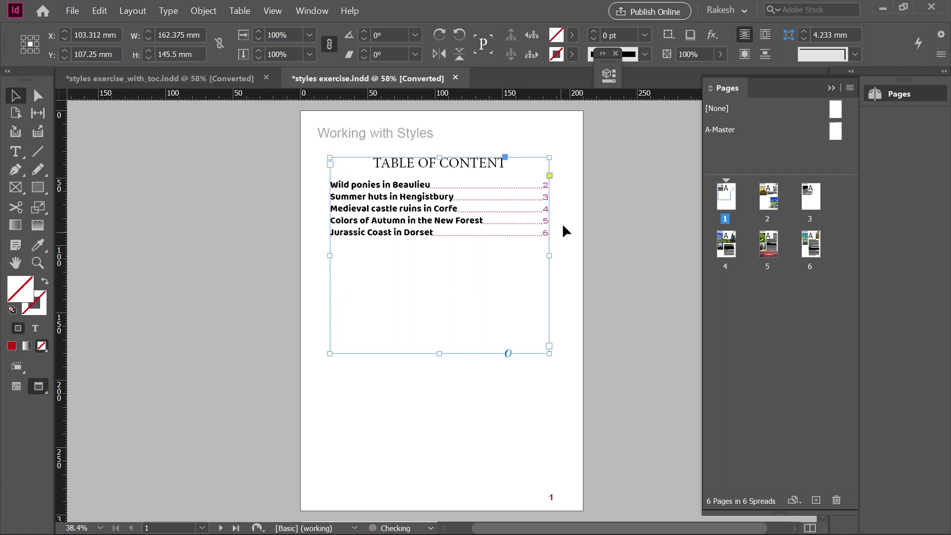
left_click(560, 246)
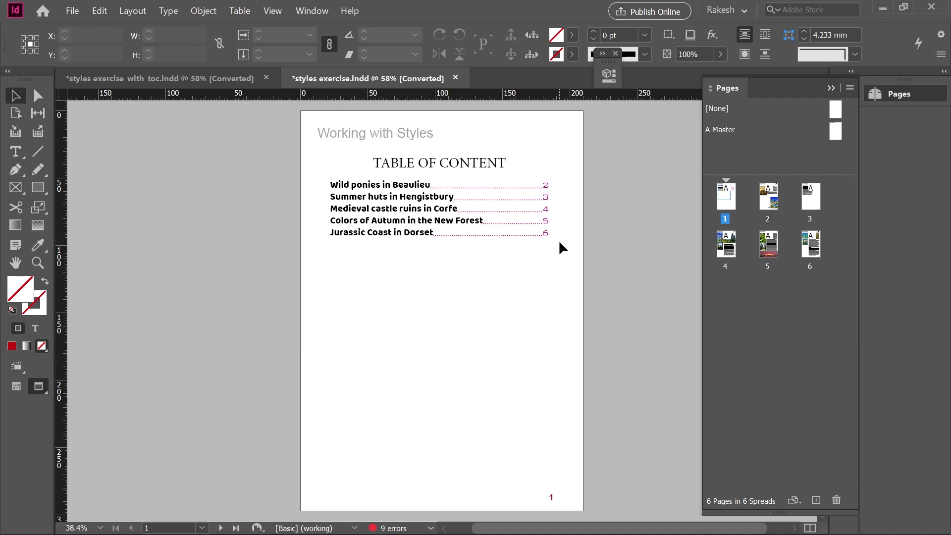
scroll(554, 239, "down", 10)
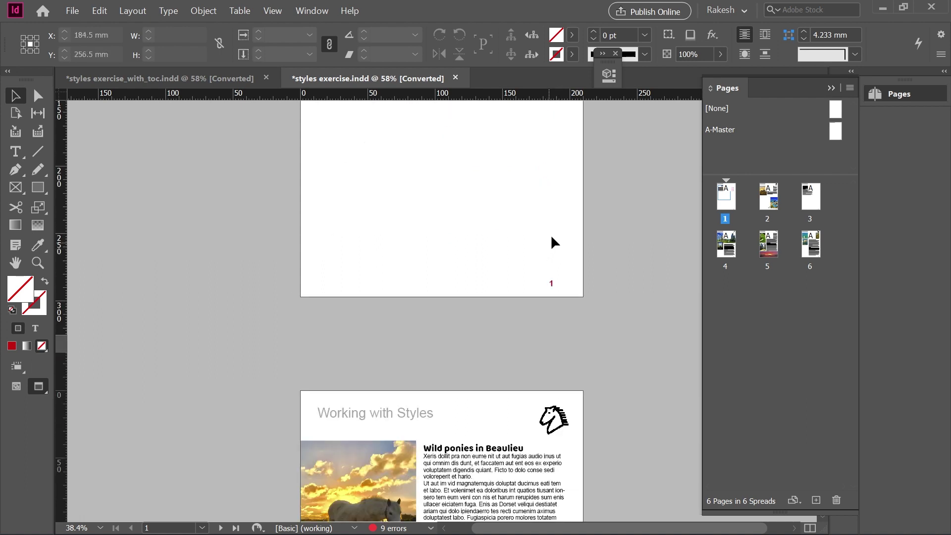
scroll(453, 230, "up", 2)
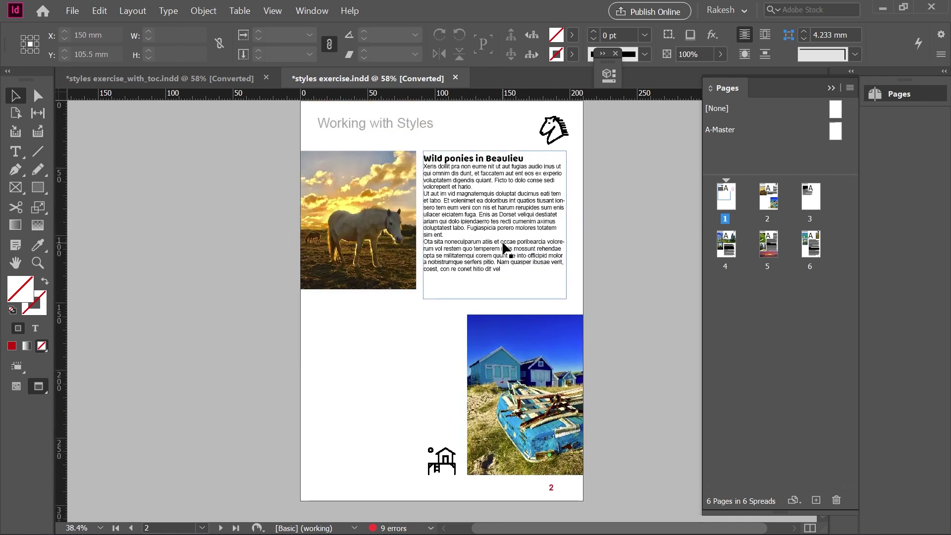
scroll(403, 431, "up", 8)
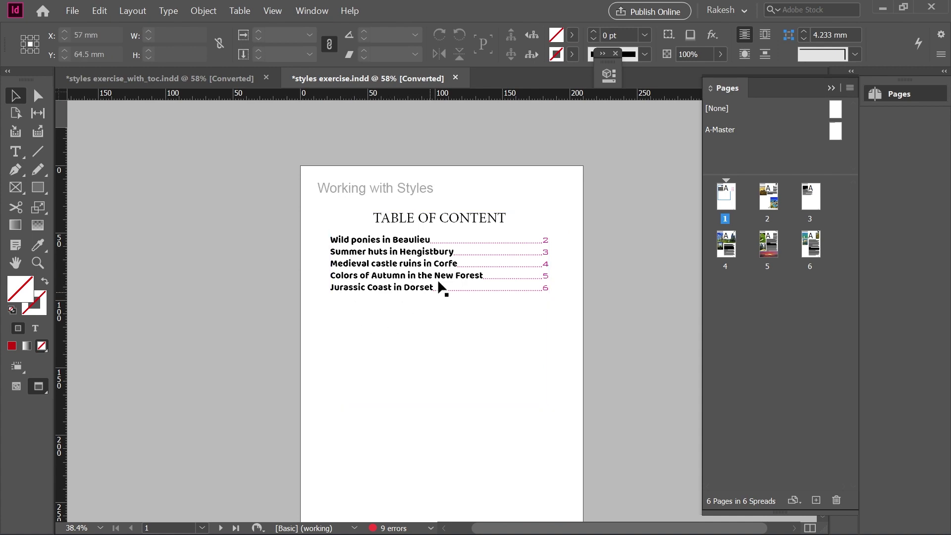